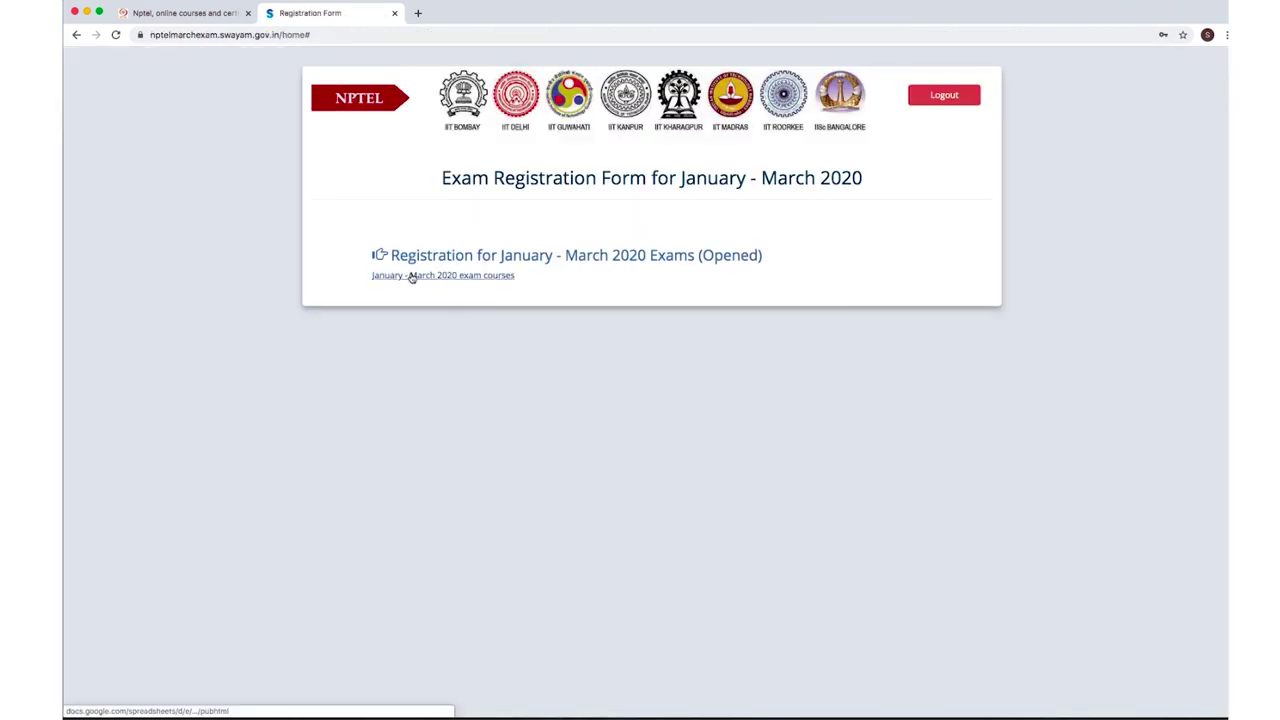
Open the January–March 2020 exam course list, scroll through the courses, then close it.
left_click(413, 276)
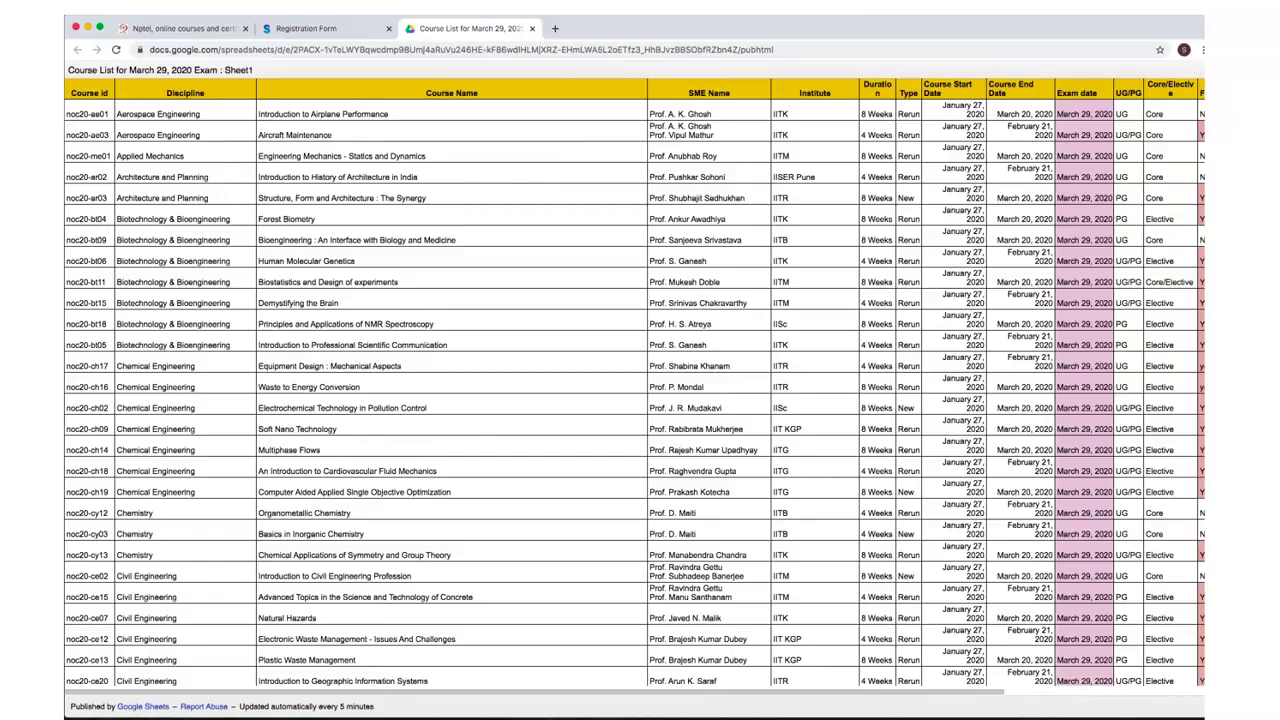
scroll(1201, 131, "down", 5)
scroll(636, 383, "down", 15)
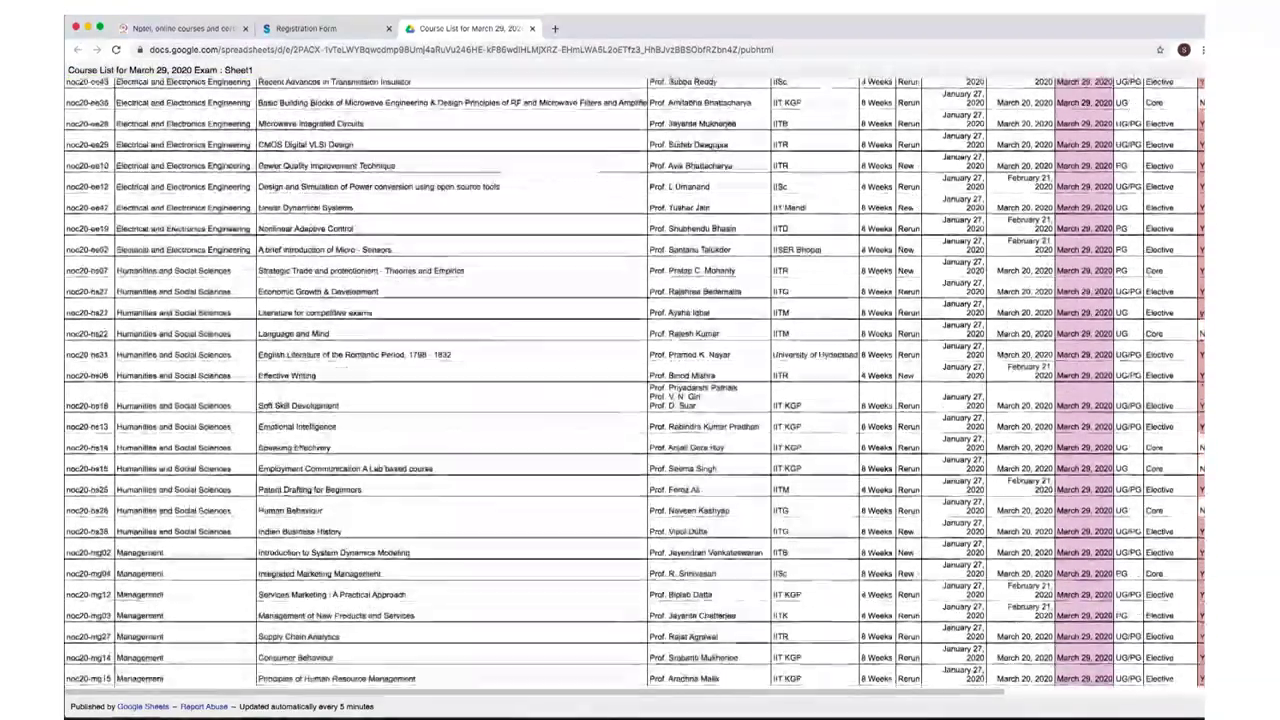
scroll(636, 383, "up", 12)
scroll(1201, 168, "up", 10)
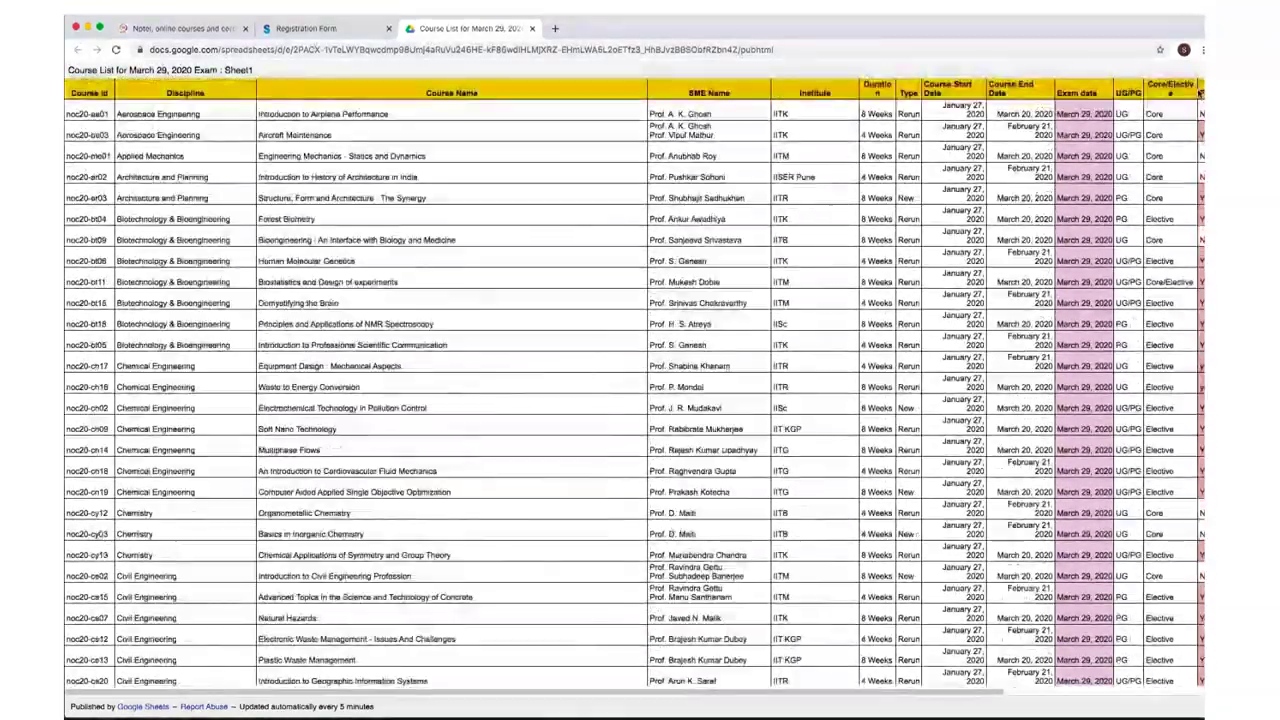
scroll(1202, 127, "down", 2)
scroll(1201, 127, "down", 10)
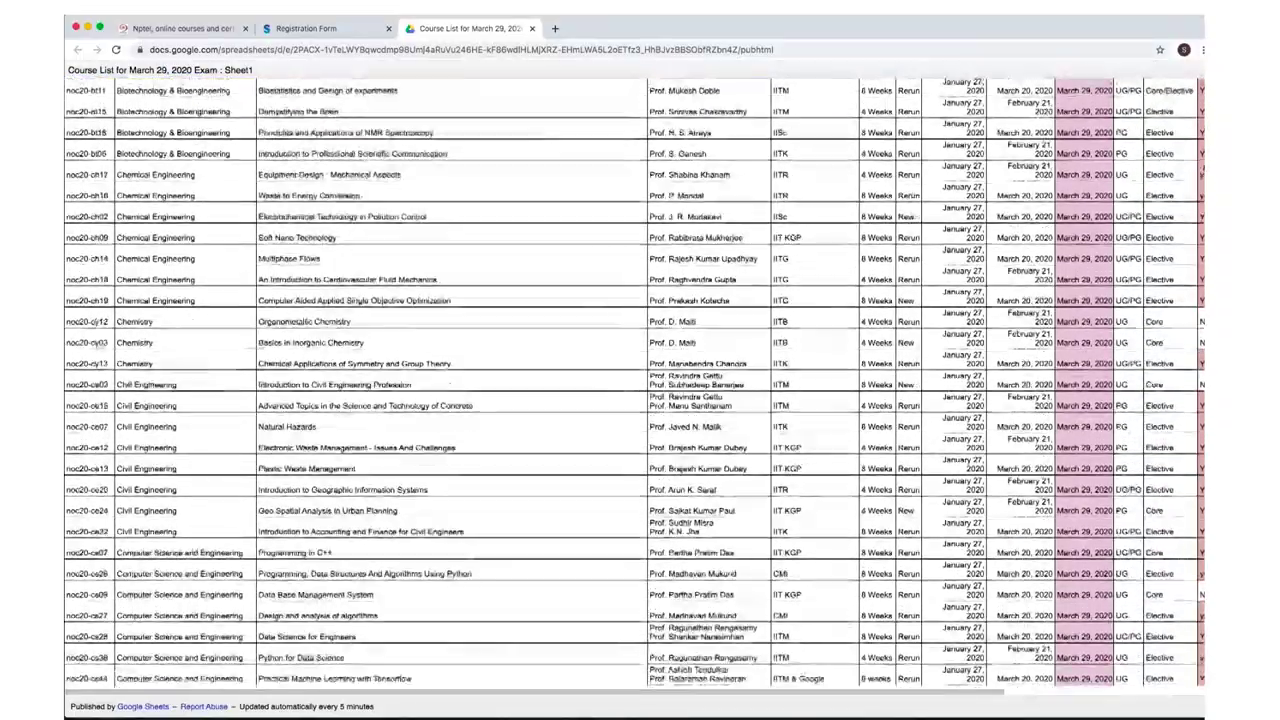
scroll(1201, 127, "down", 4)
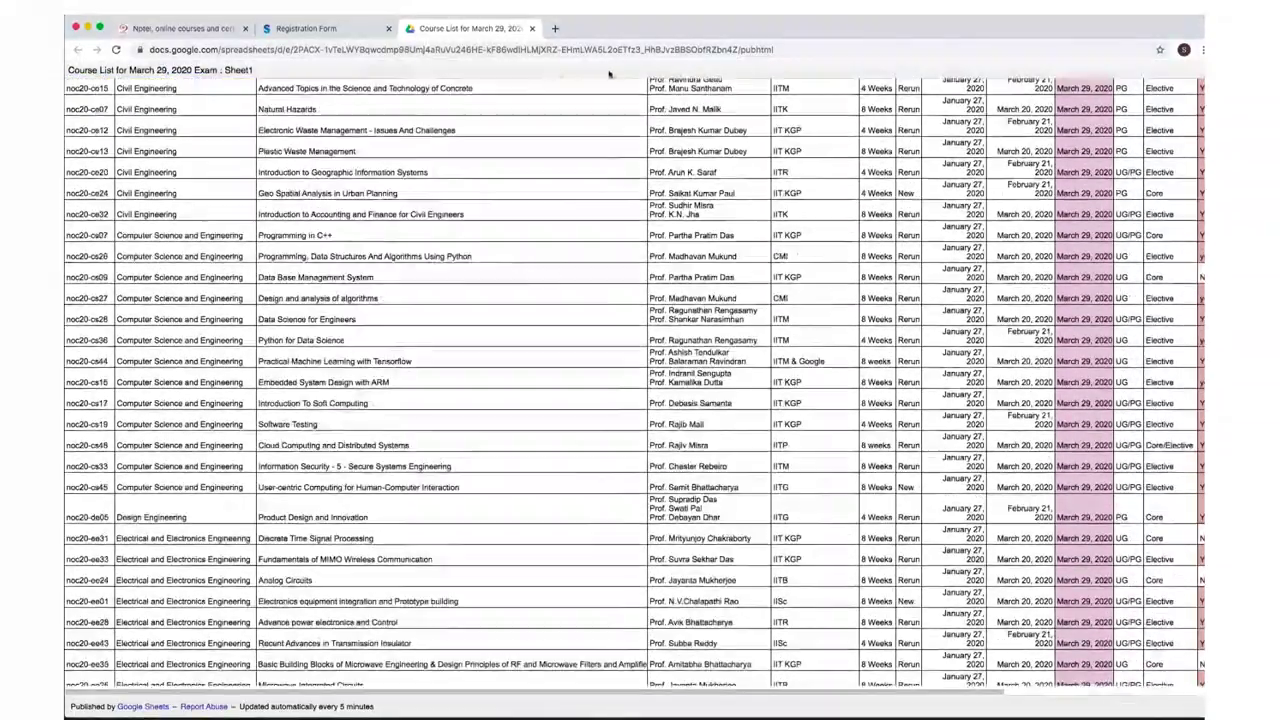
left_click(532, 28)
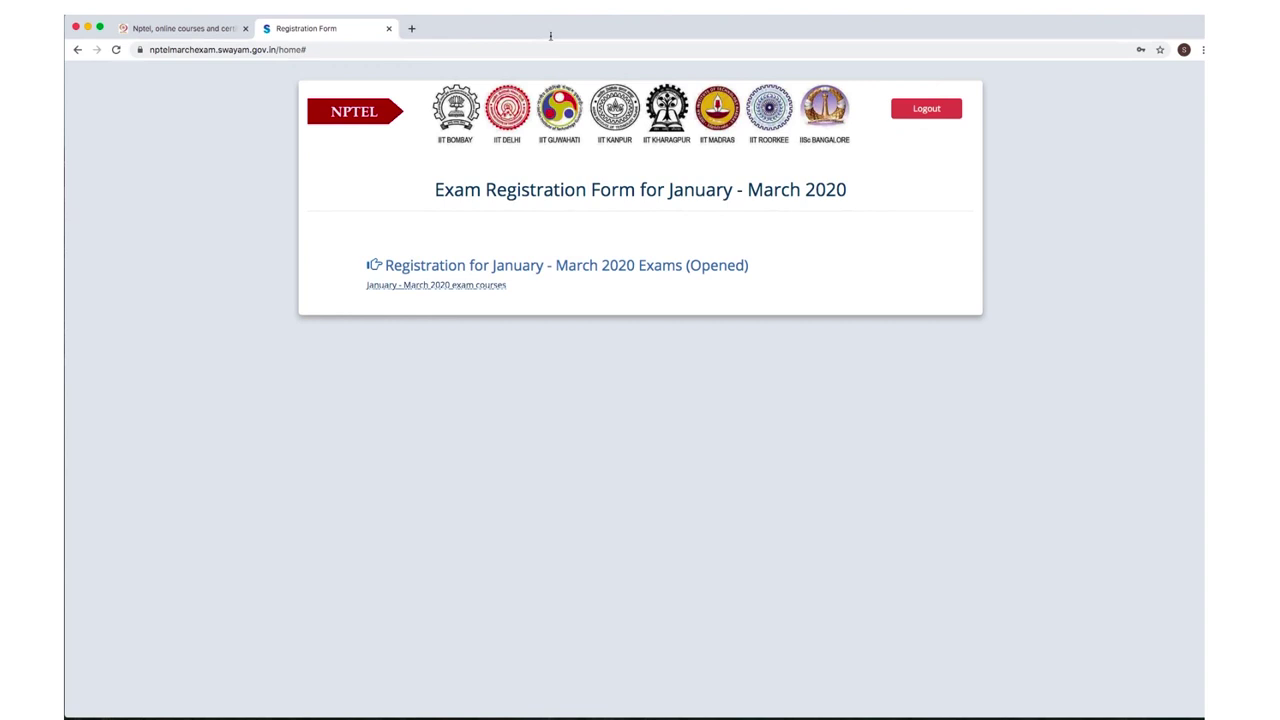
Start the January–March 2020 exam registration and bring up the Timelines and Guidelines document.
left_click(494, 271)
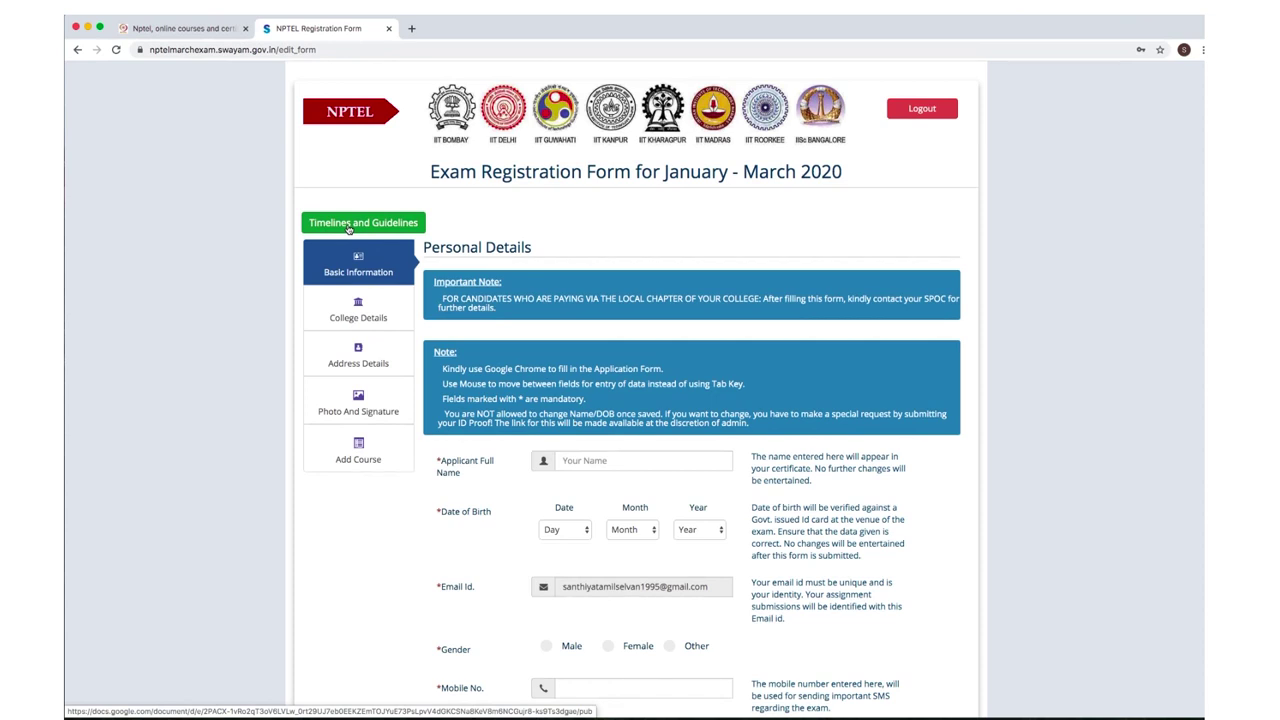
left_click(348, 229)
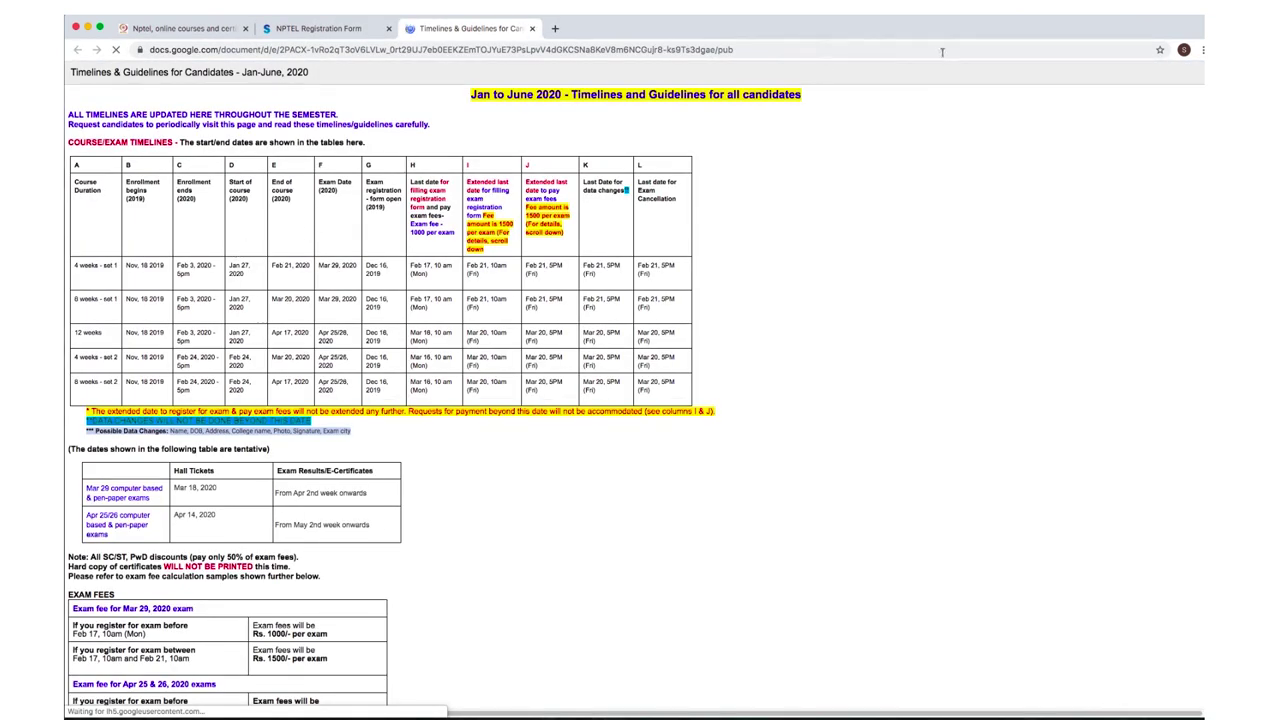
Read down through the deadlines, exam fees, sample calculations and general guidelines, then scroll back up.
scroll(233, 251, "down", 3)
scroll(397, 377, "down", 2)
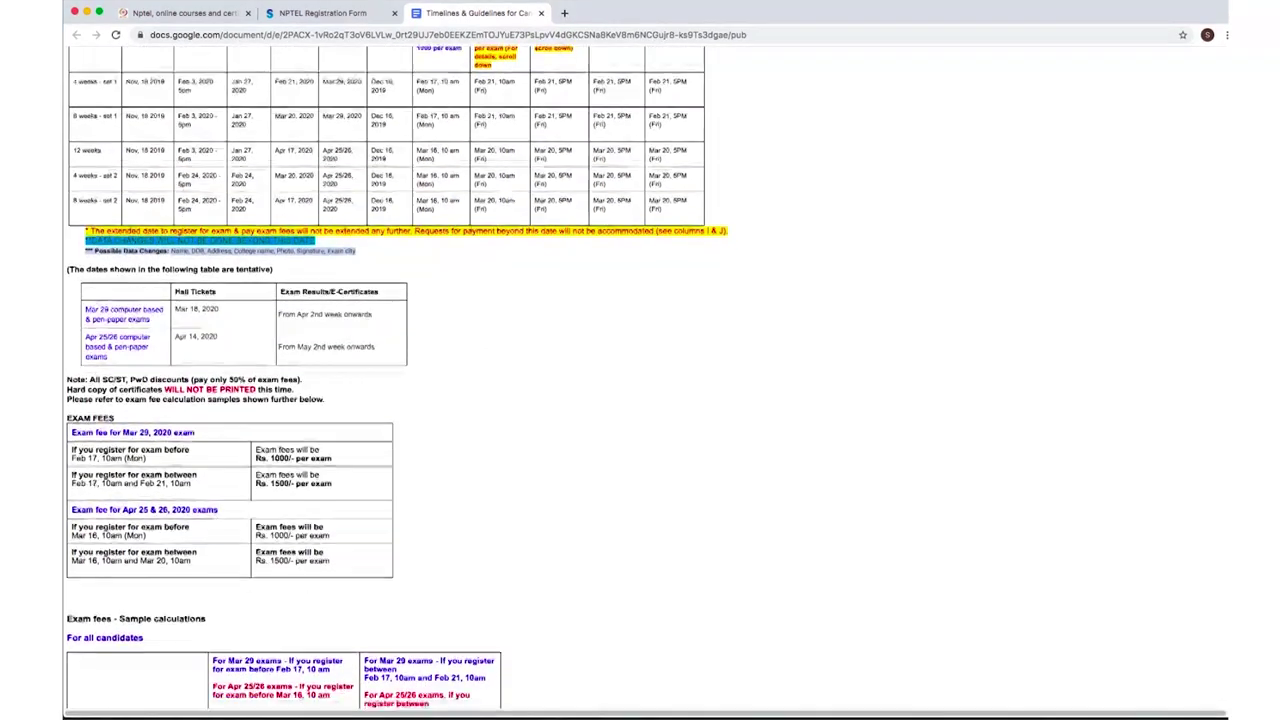
scroll(397, 377, "down", 2)
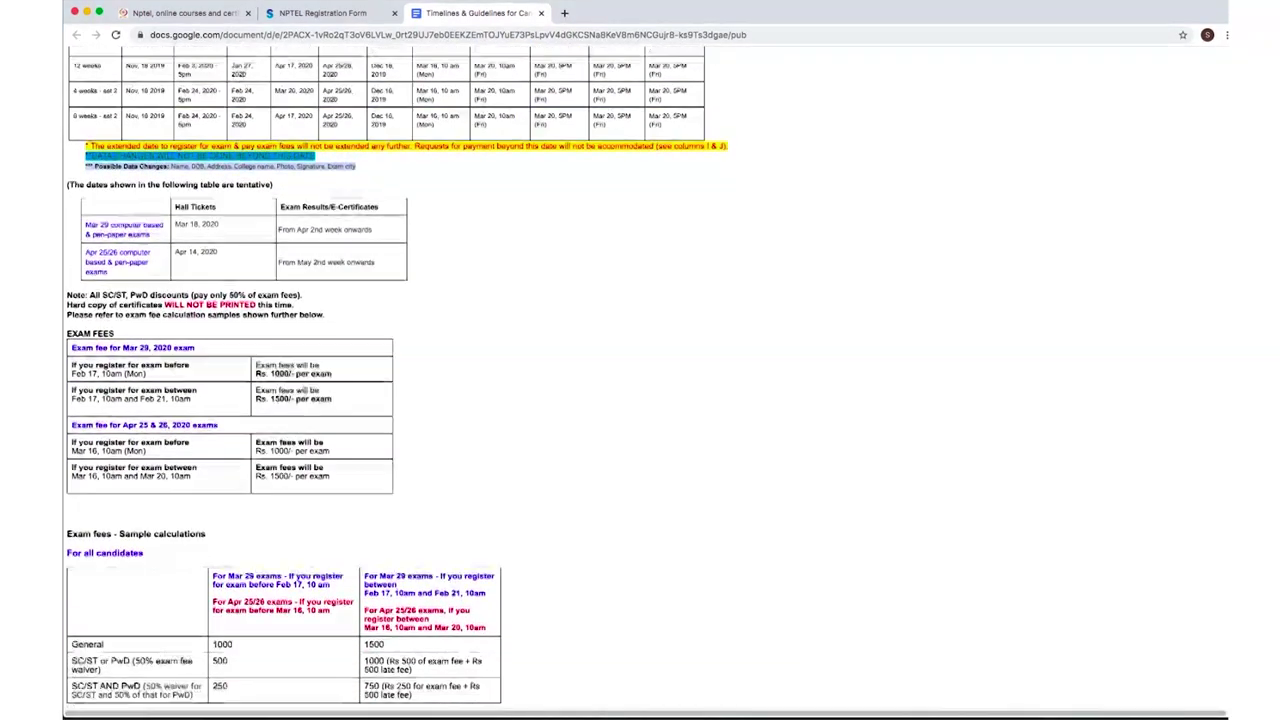
scroll(397, 379, "down", 4)
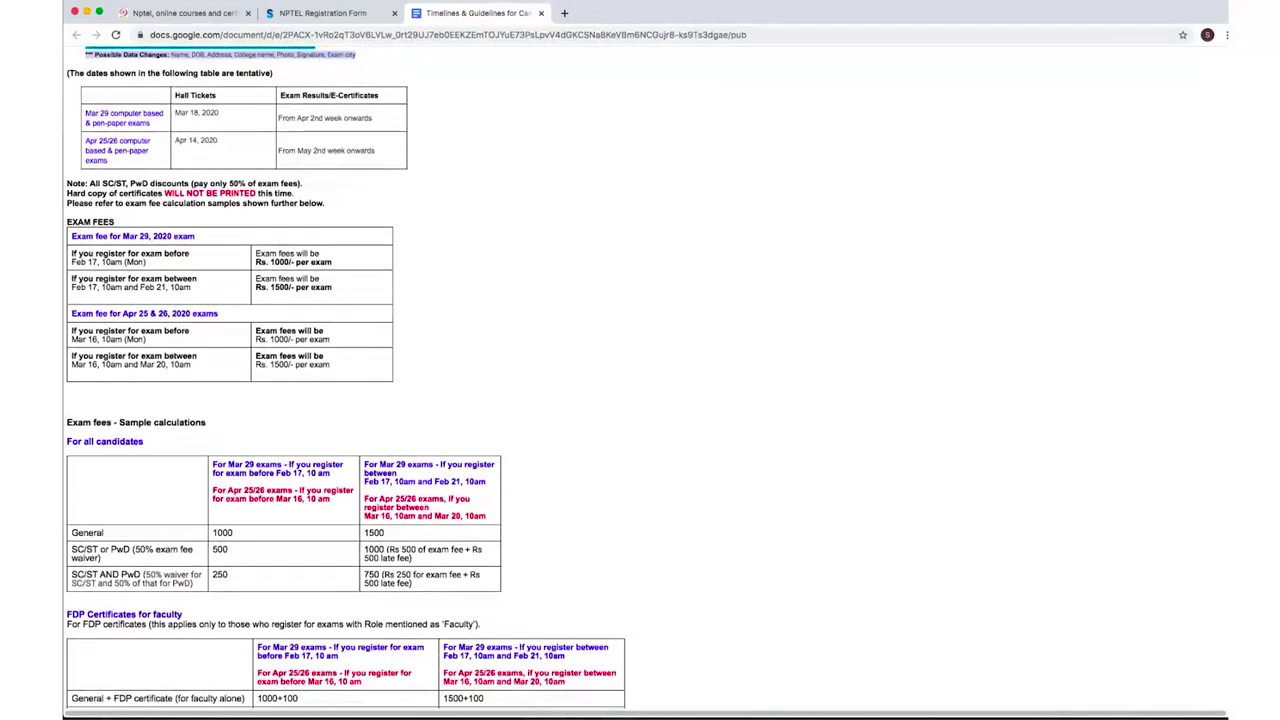
scroll(397, 379, "down", 6)
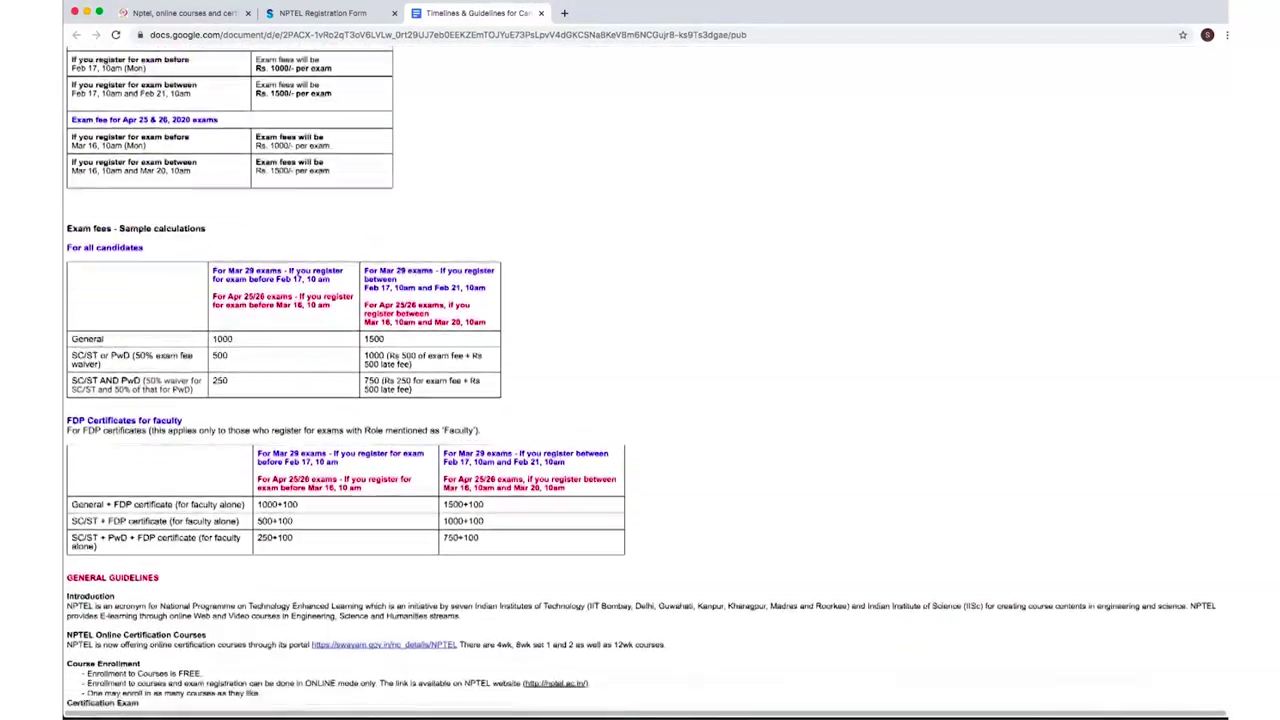
scroll(397, 379, "down", 1)
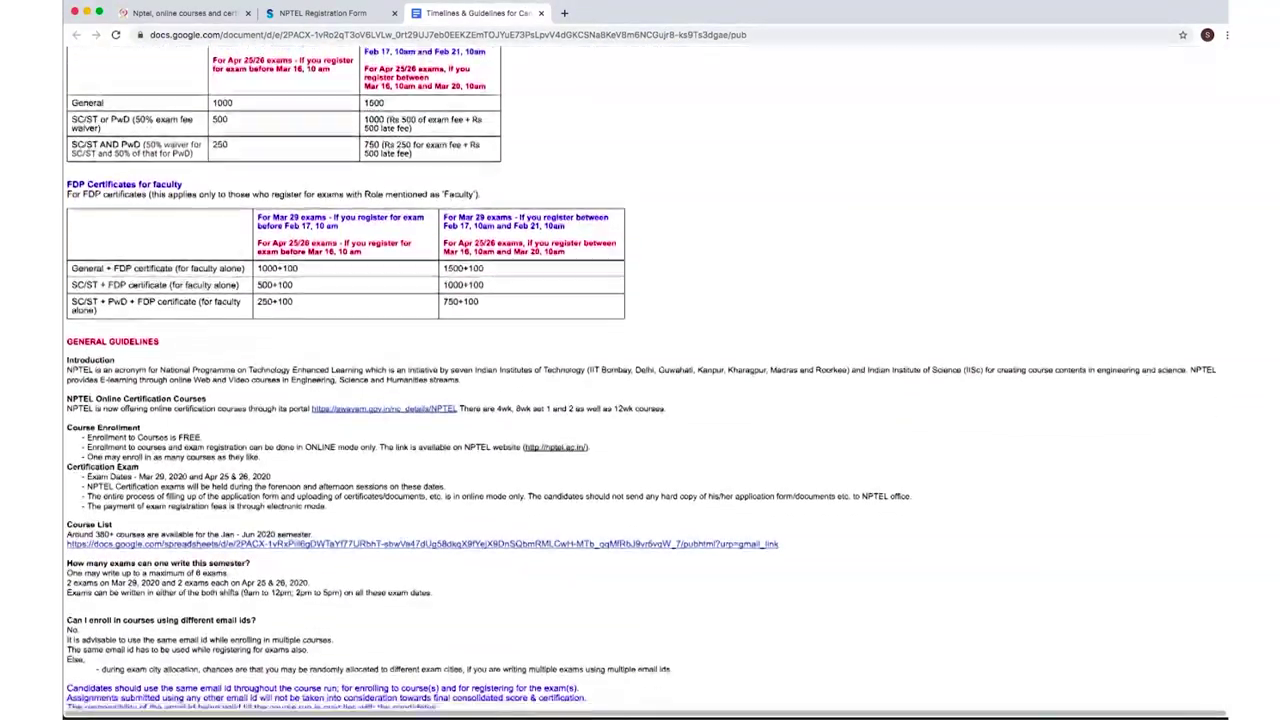
scroll(397, 379, "up", 12)
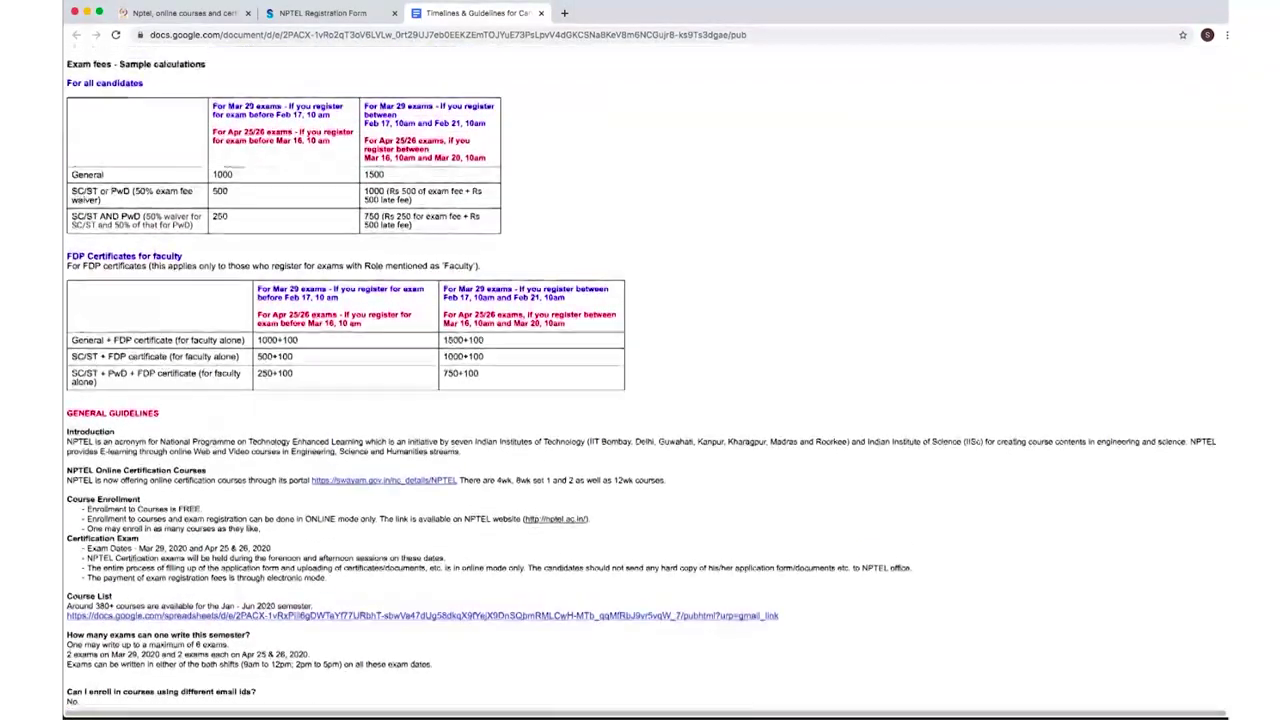
scroll(397, 379, "up", 6)
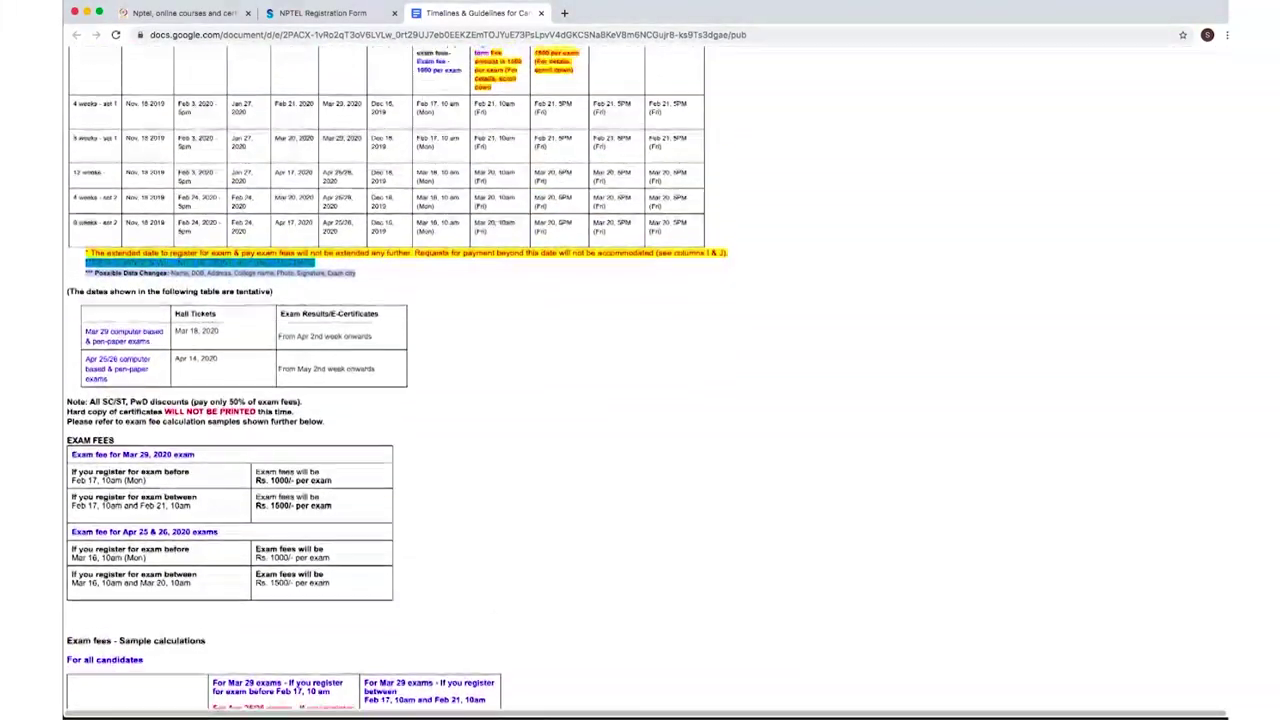
Close the guidelines and return to the registration form's Applicant Full Name field.
left_click(541, 13)
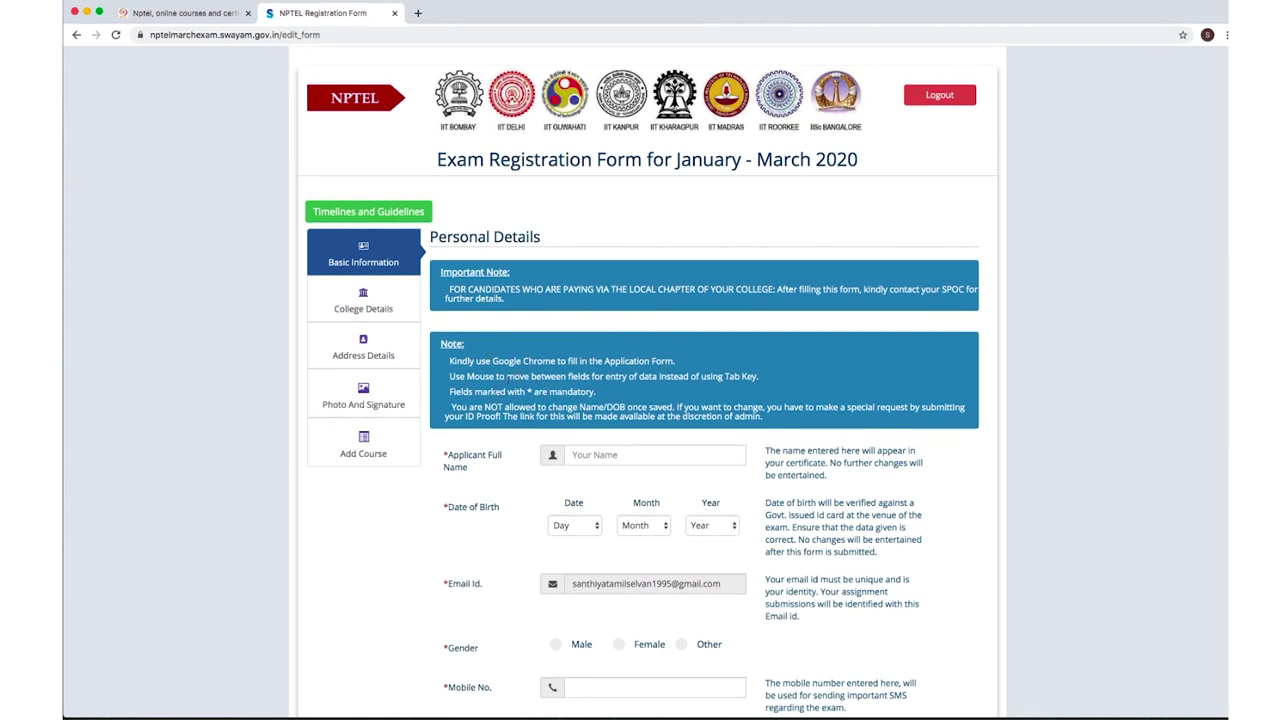
scroll(647, 400, "down", 1)
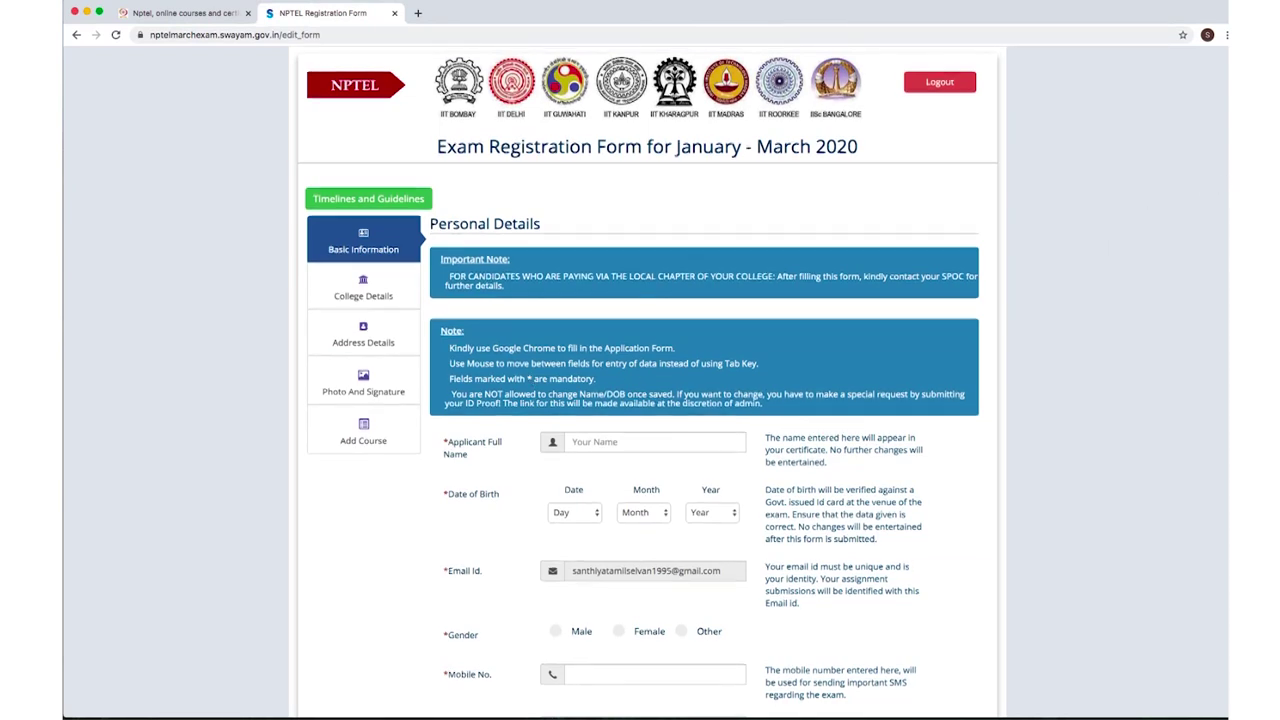
scroll(647, 400, "down", 1)
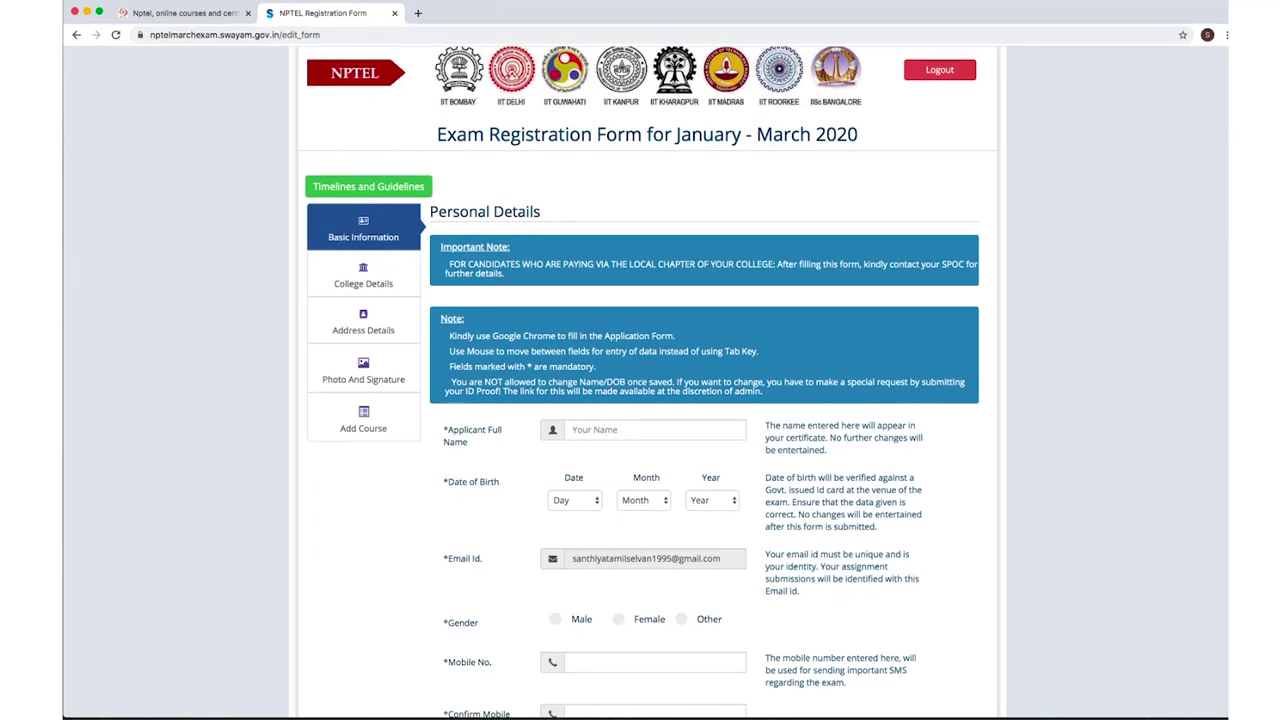
scroll(583, 366, "down", 1)
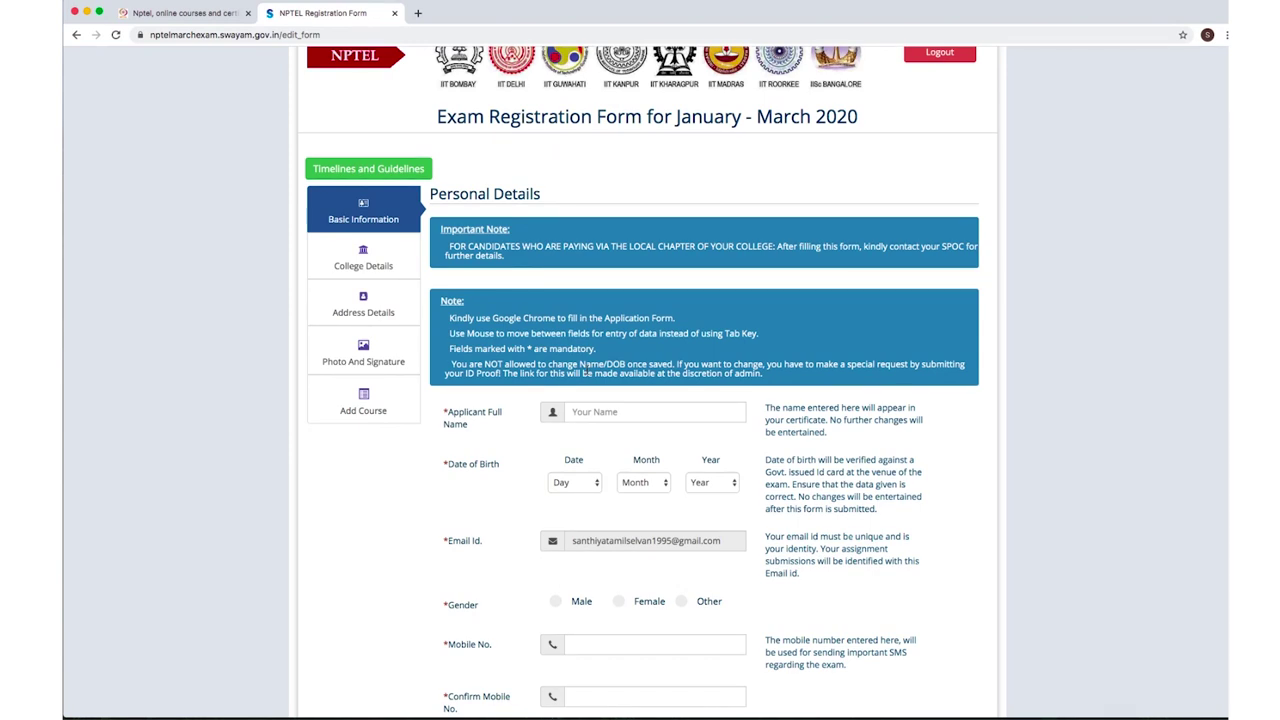
left_click(580, 413)
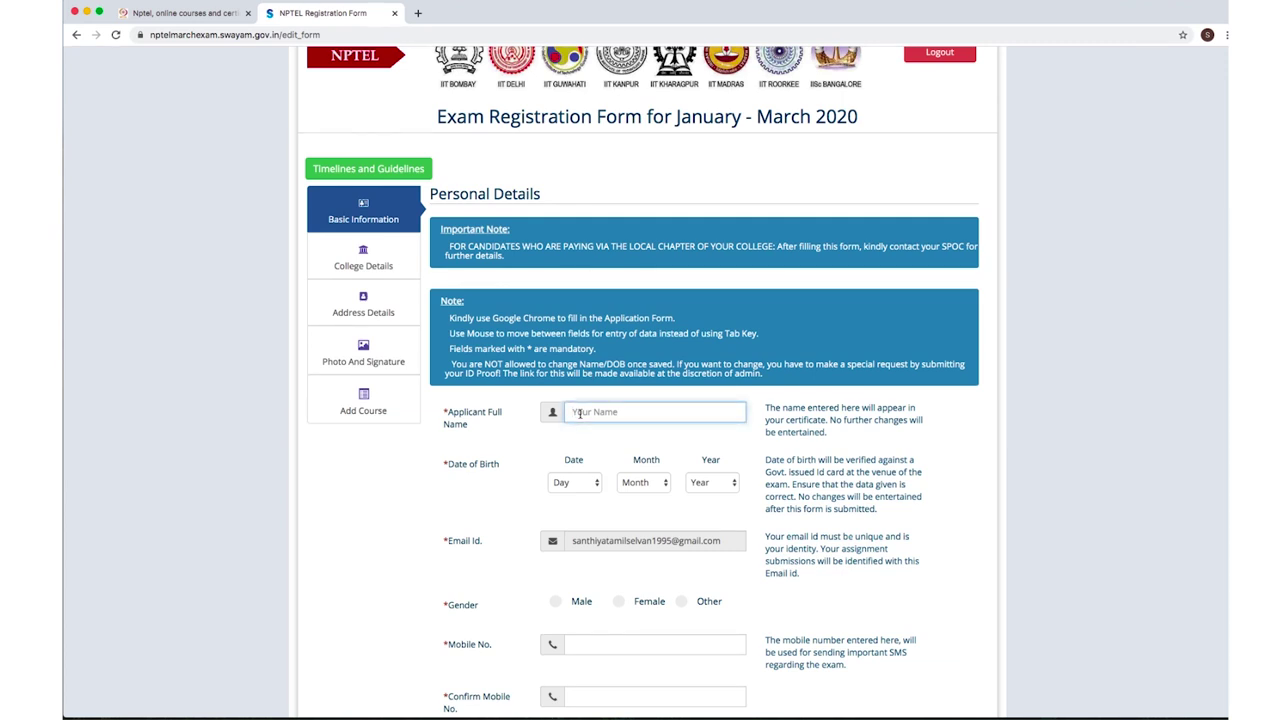
type("NPTEL")
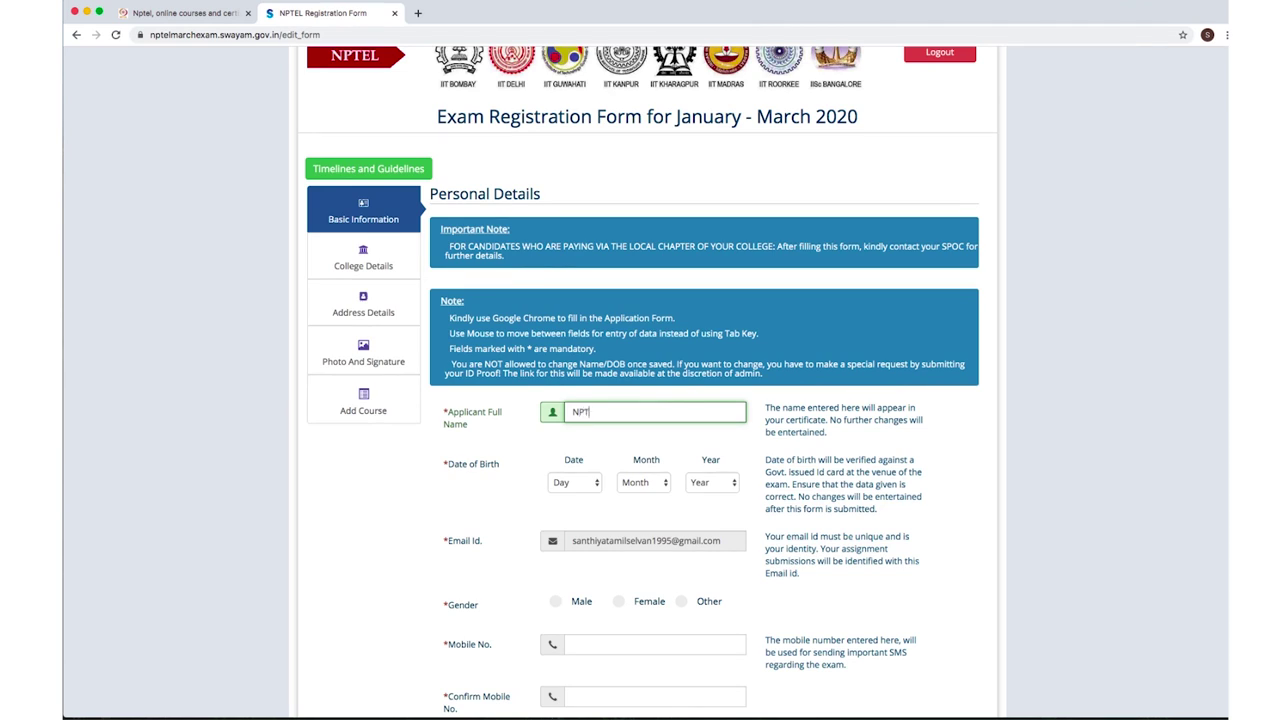
left_click(557, 446)
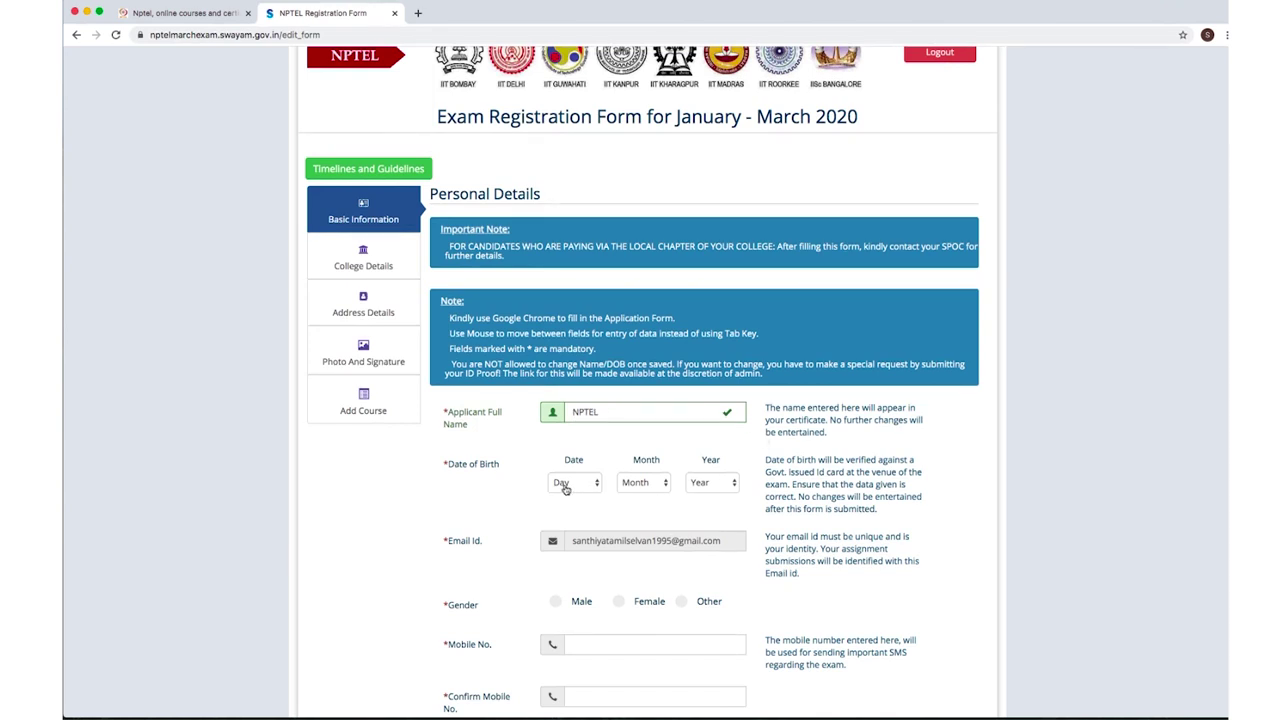
left_click(565, 486)
left_click(623, 491)
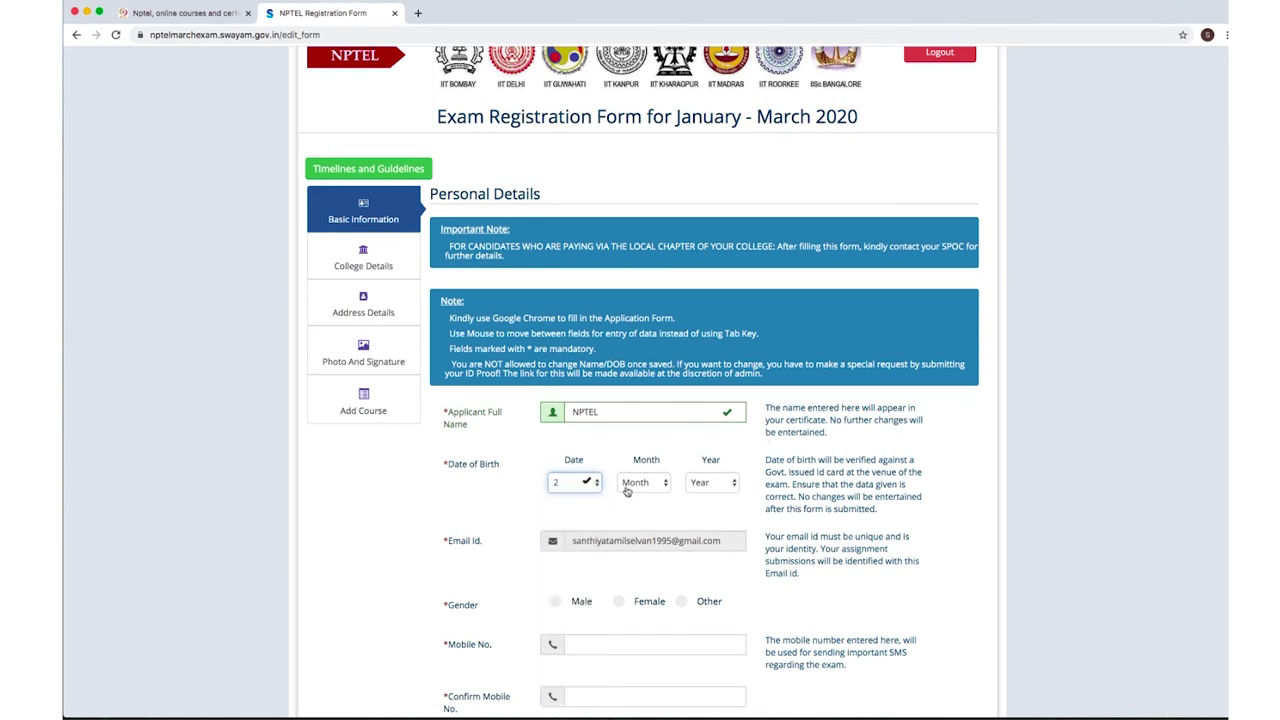
left_click(623, 491)
left_click(640, 510)
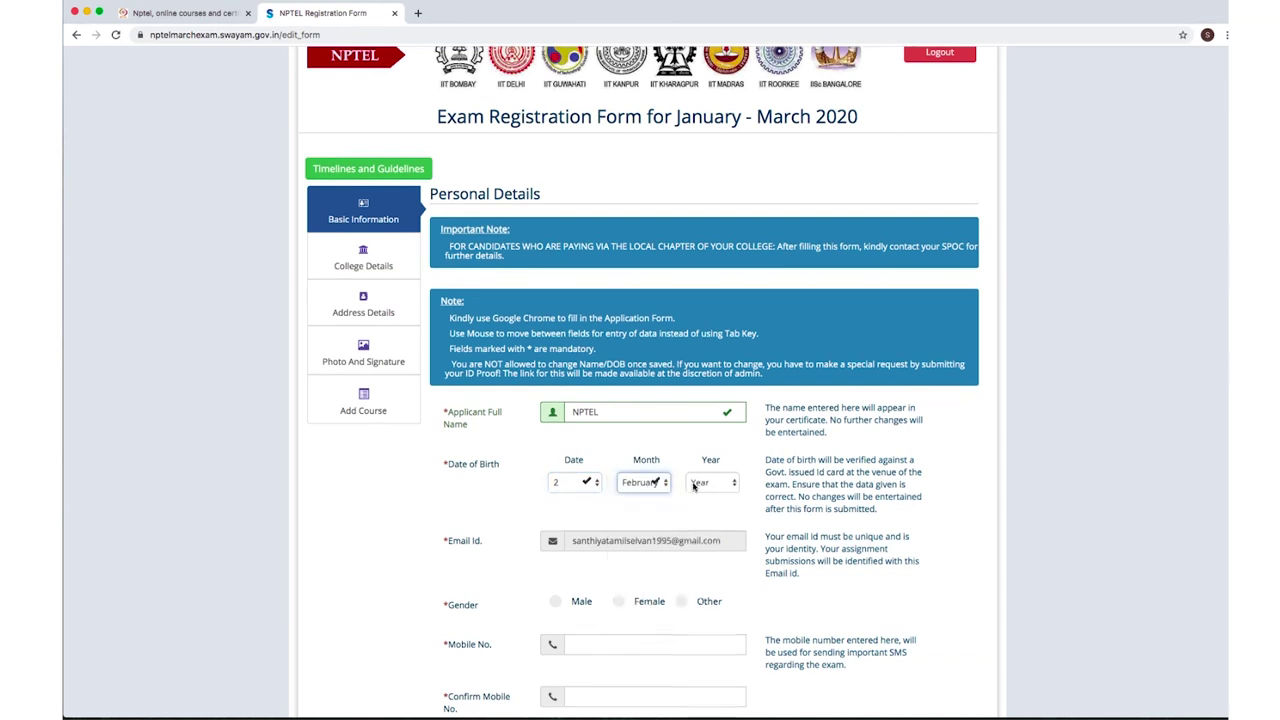
left_click(694, 486)
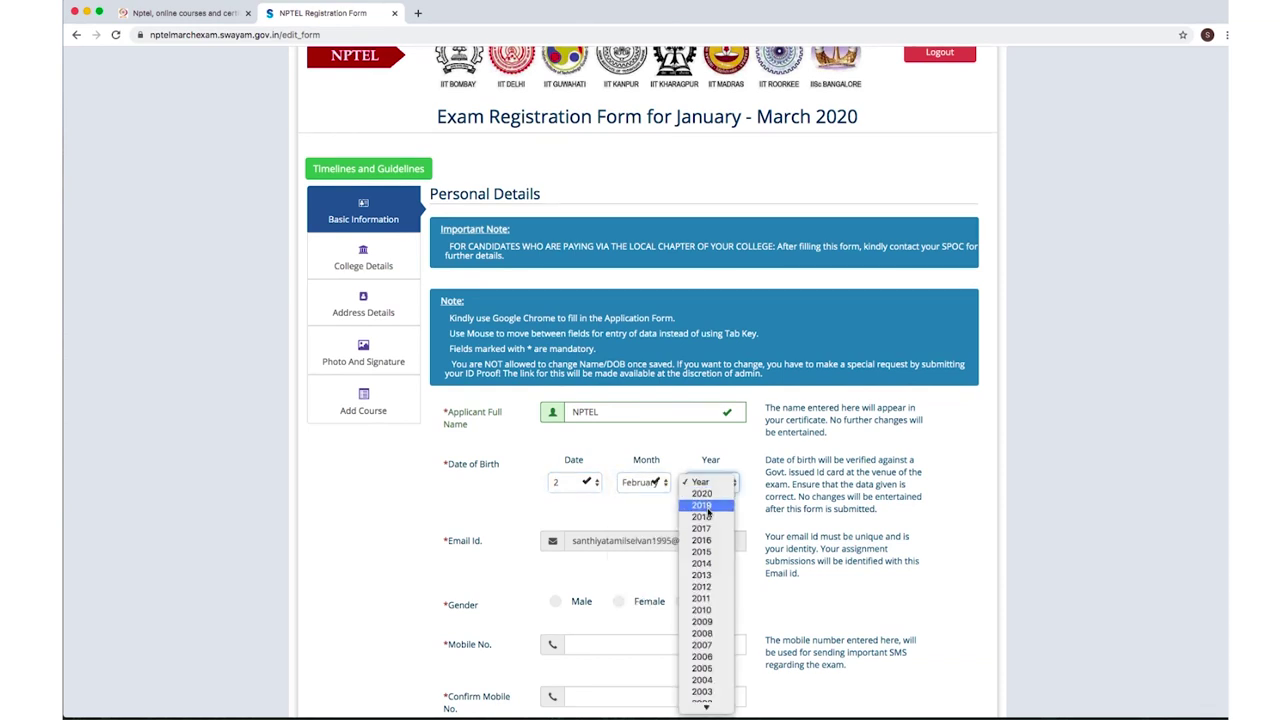
left_click(703, 622)
left_click(710, 483)
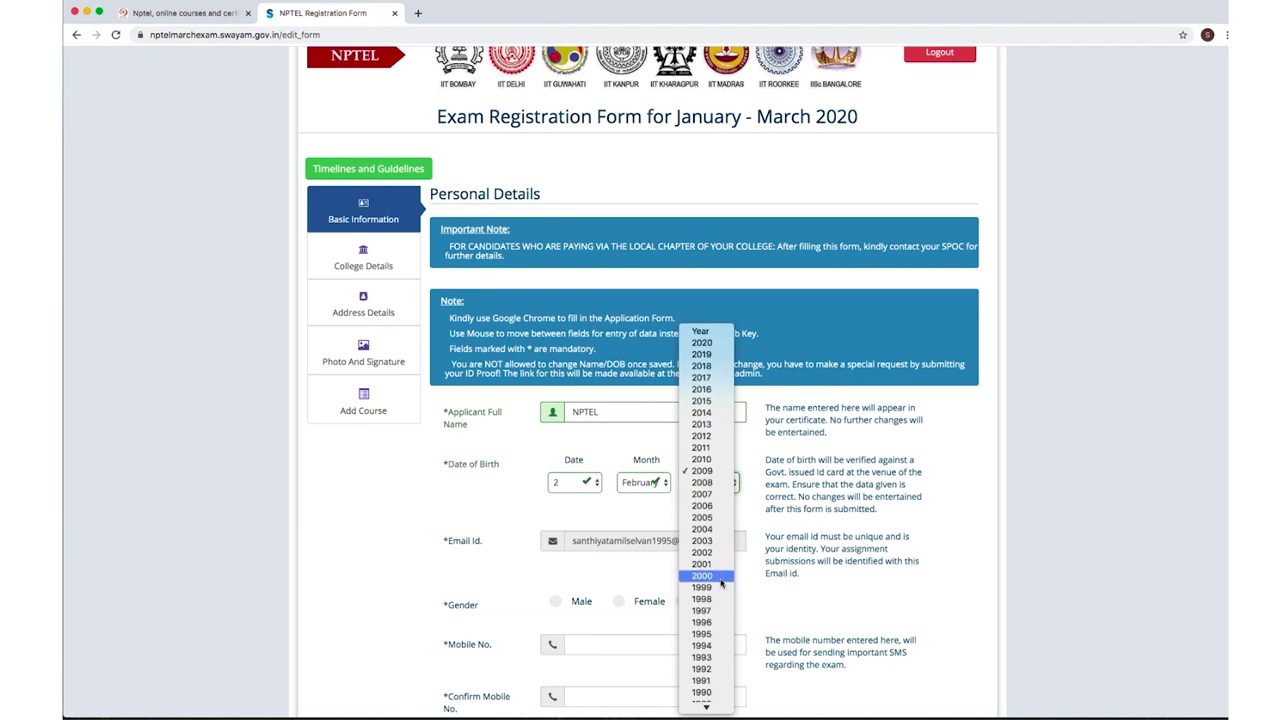
left_click(718, 645)
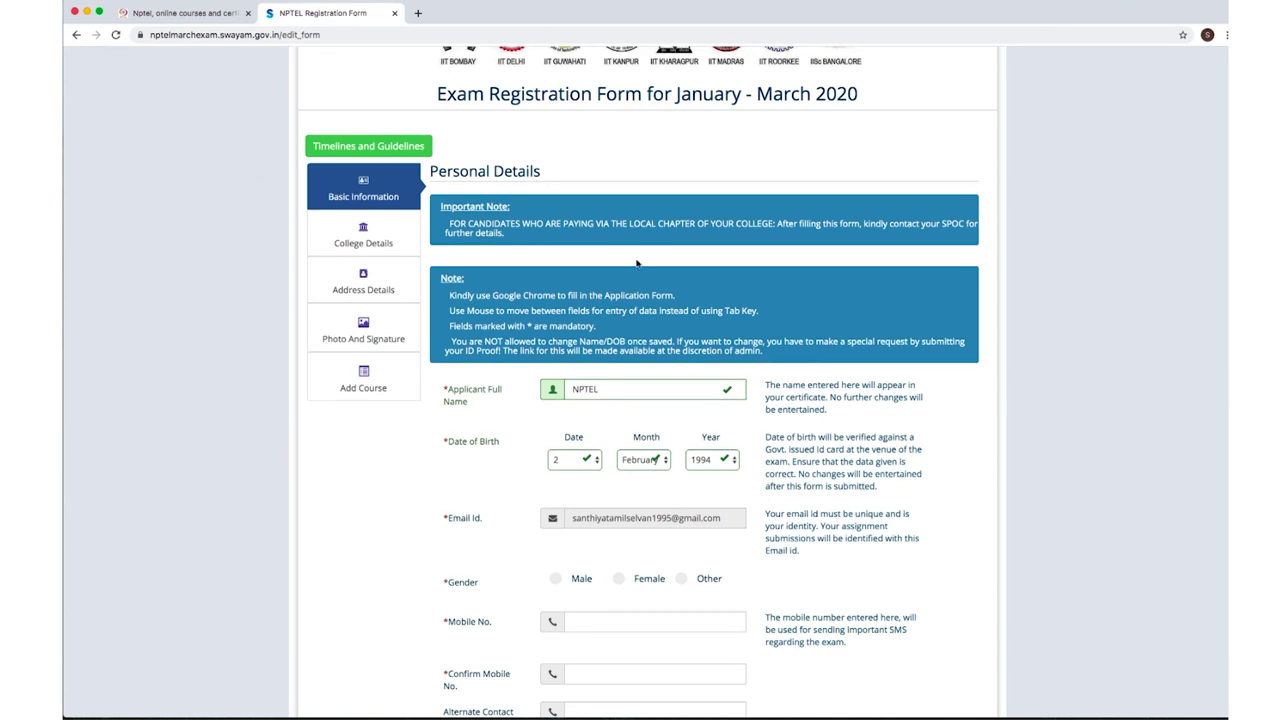
Set the applicant's gender to Female.
scroll(263, 177, "up", 1)
scroll(646, 380, "down", 4)
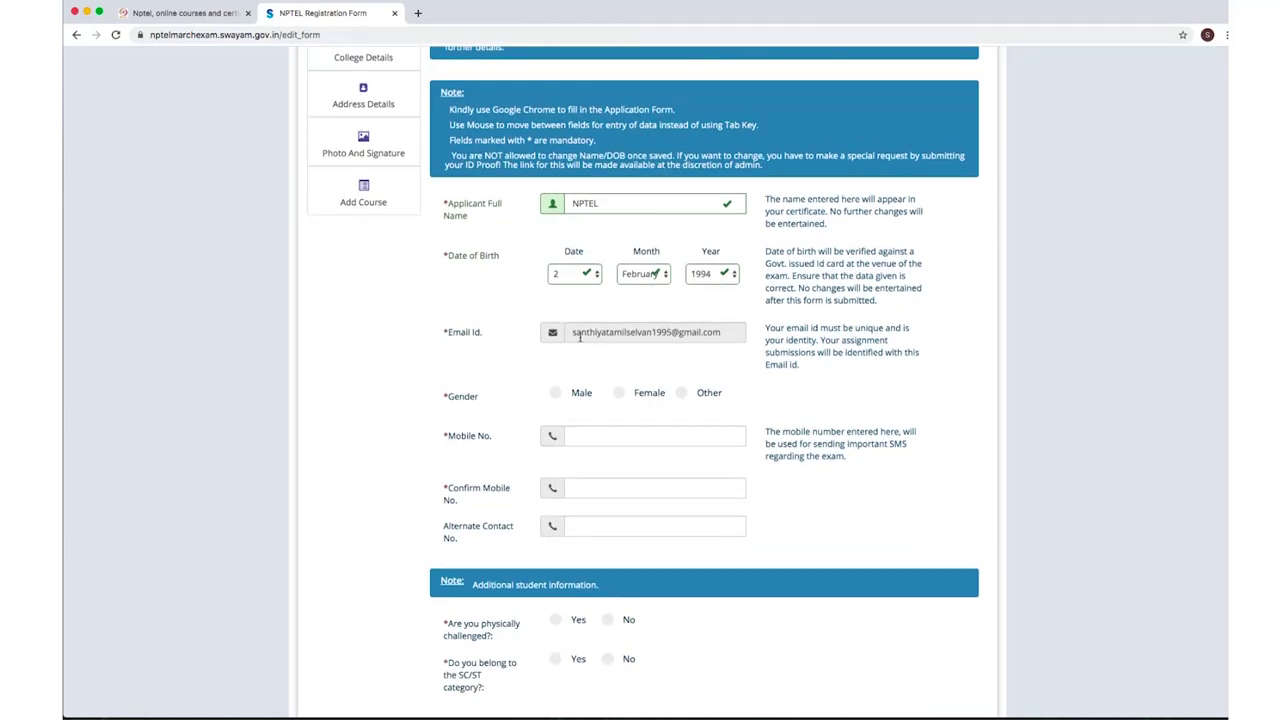
left_click(618, 393)
Enter the applicant's mobile number and repeat it in Confirm Mobile No.
left_click(587, 437)
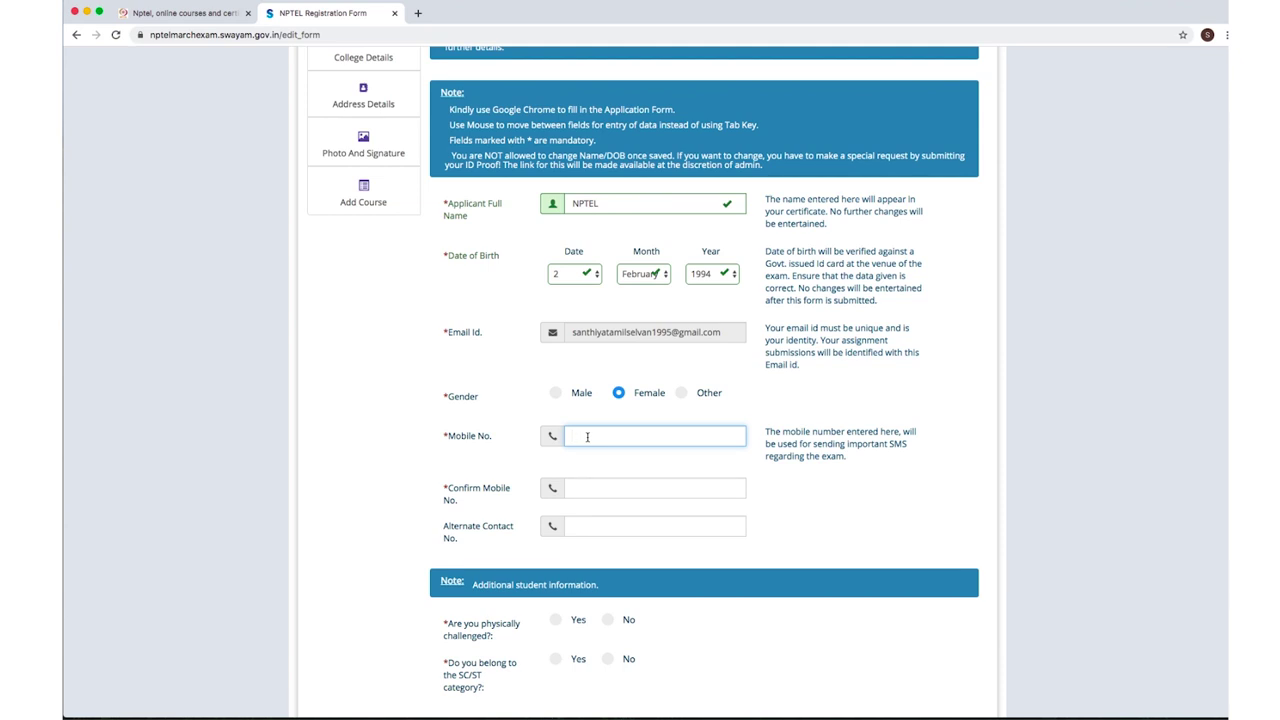
left_click(580, 488)
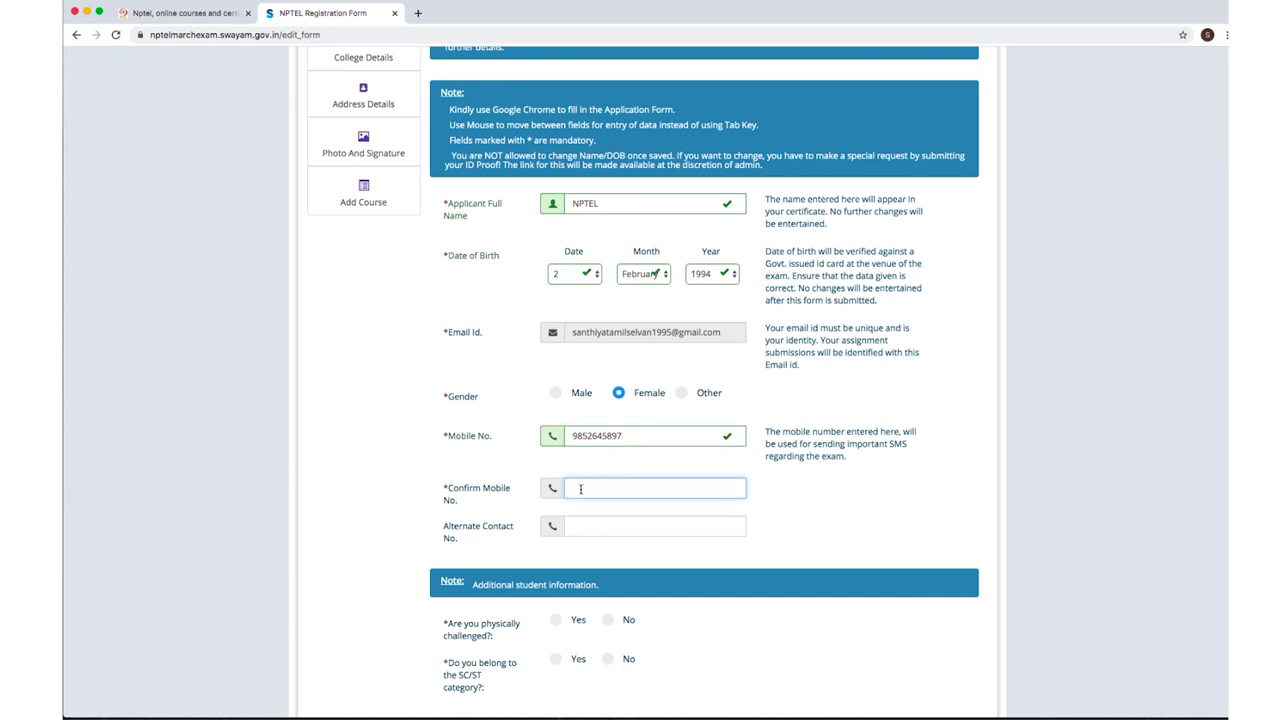
type("9852")
left_click(590, 525)
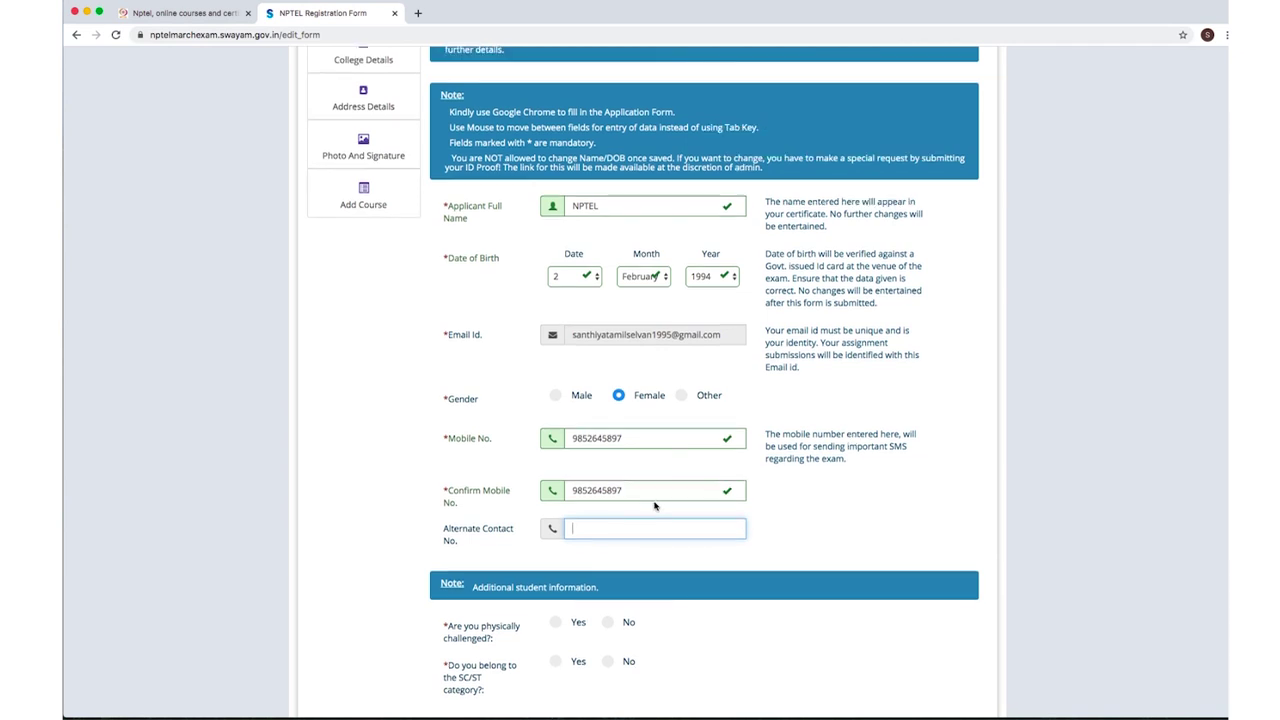
Answer Yes to the physically challenged question.
scroll(655, 506, "up", 1)
scroll(681, 513, "down", 1)
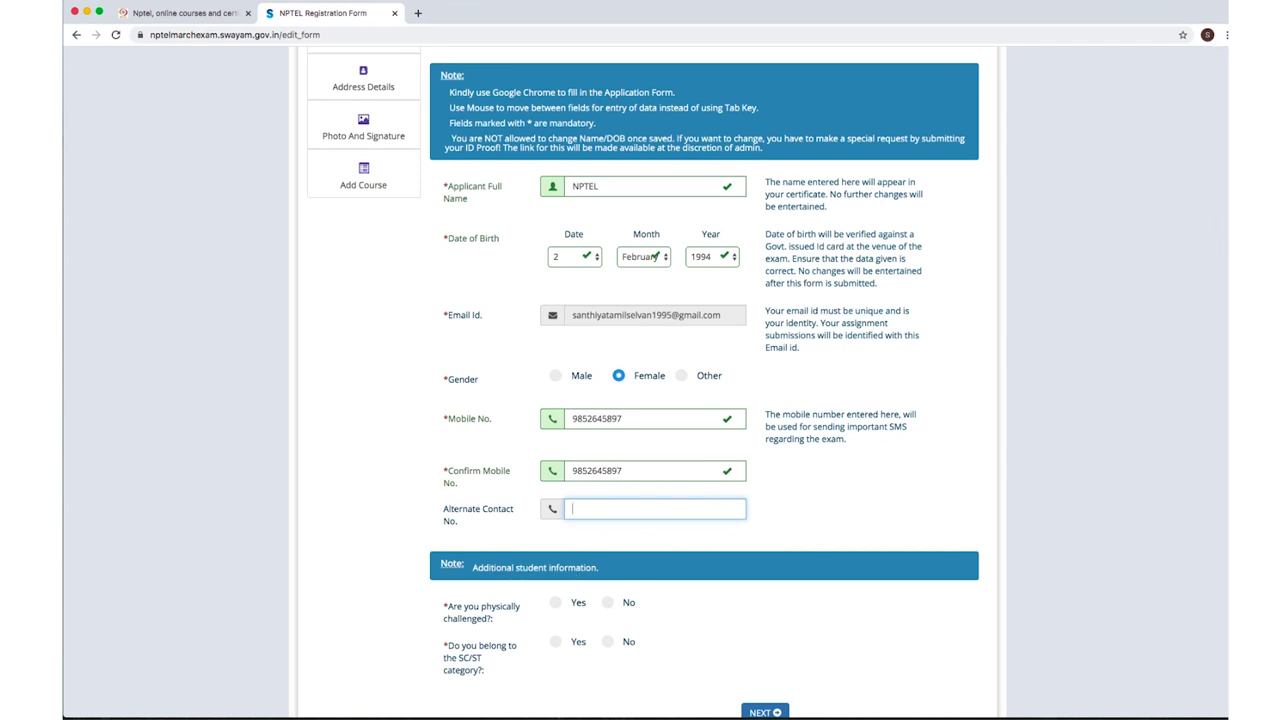
scroll(1224, 265, "down", 2)
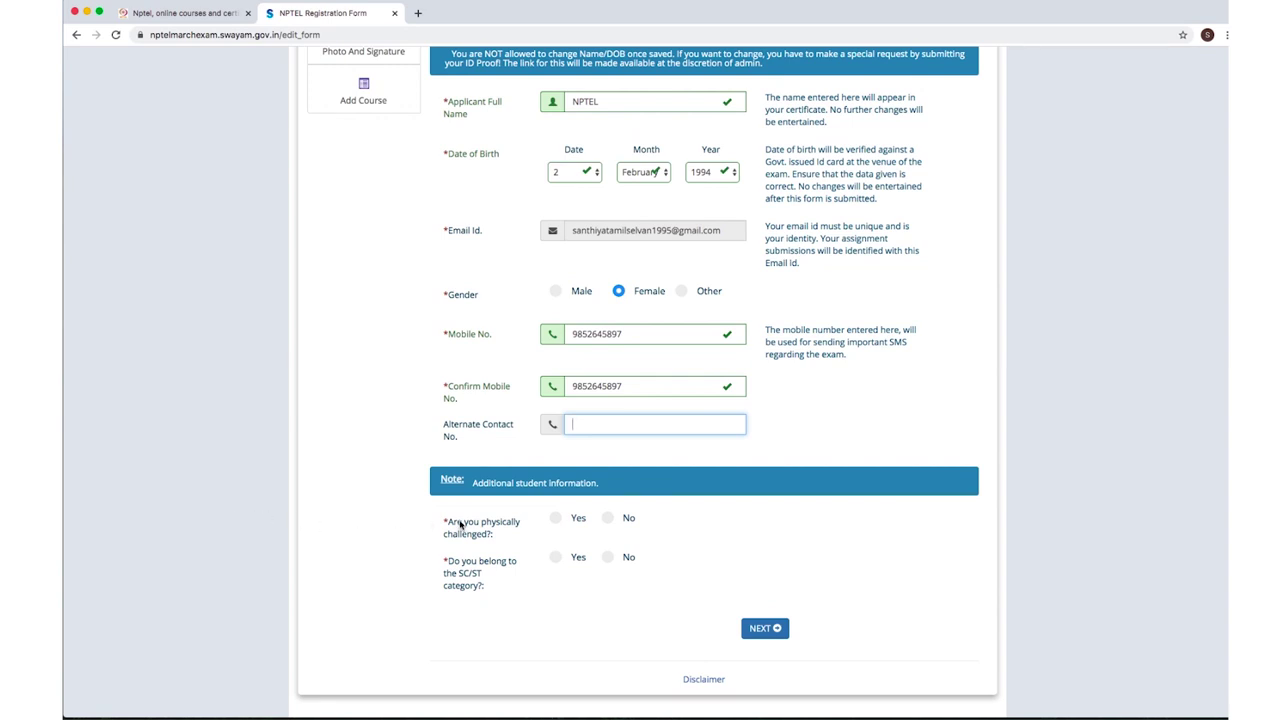
left_click(556, 519)
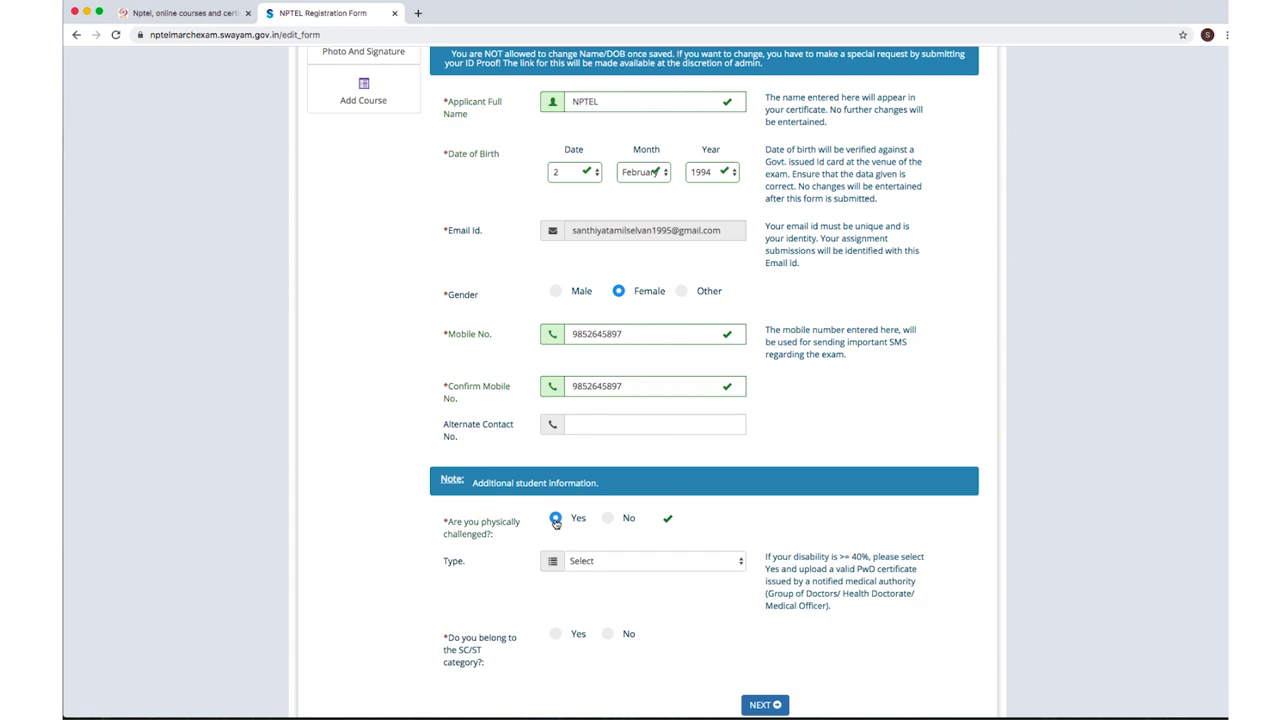
Choose Orthopaedically Handicapped, request an elevator, and answer No to 40% or more disability.
left_click(606, 566)
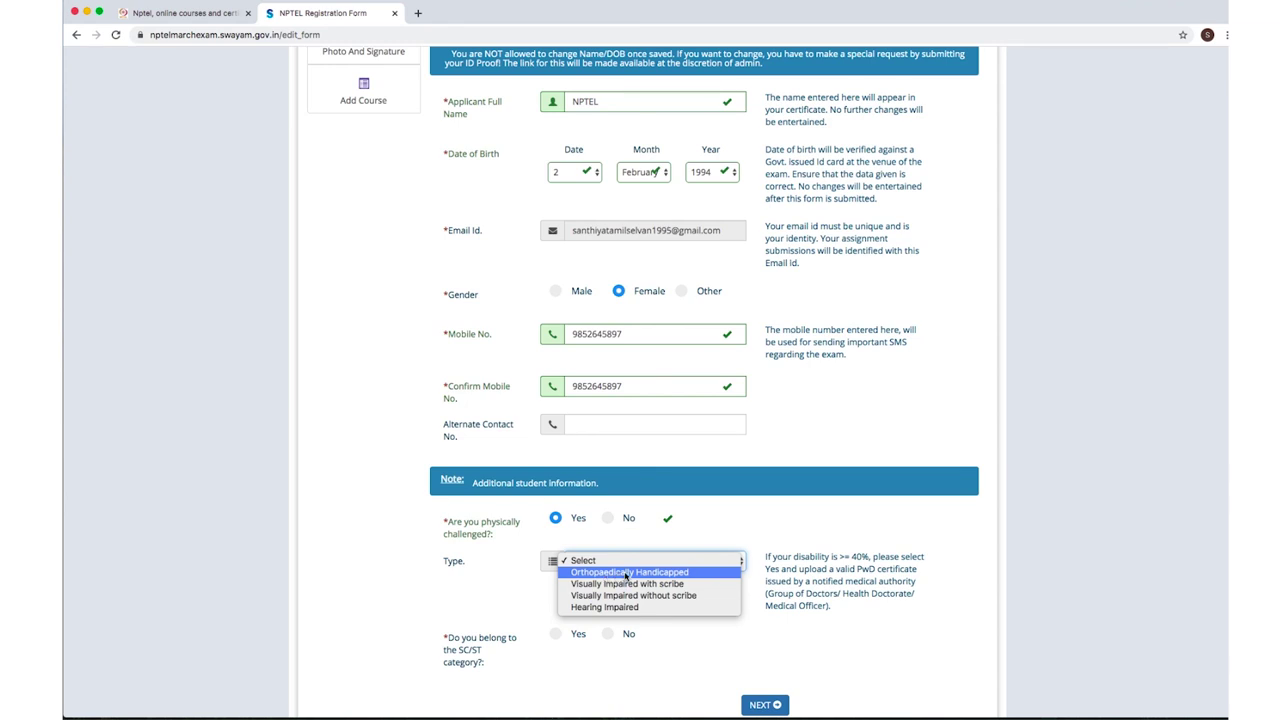
left_click(626, 576)
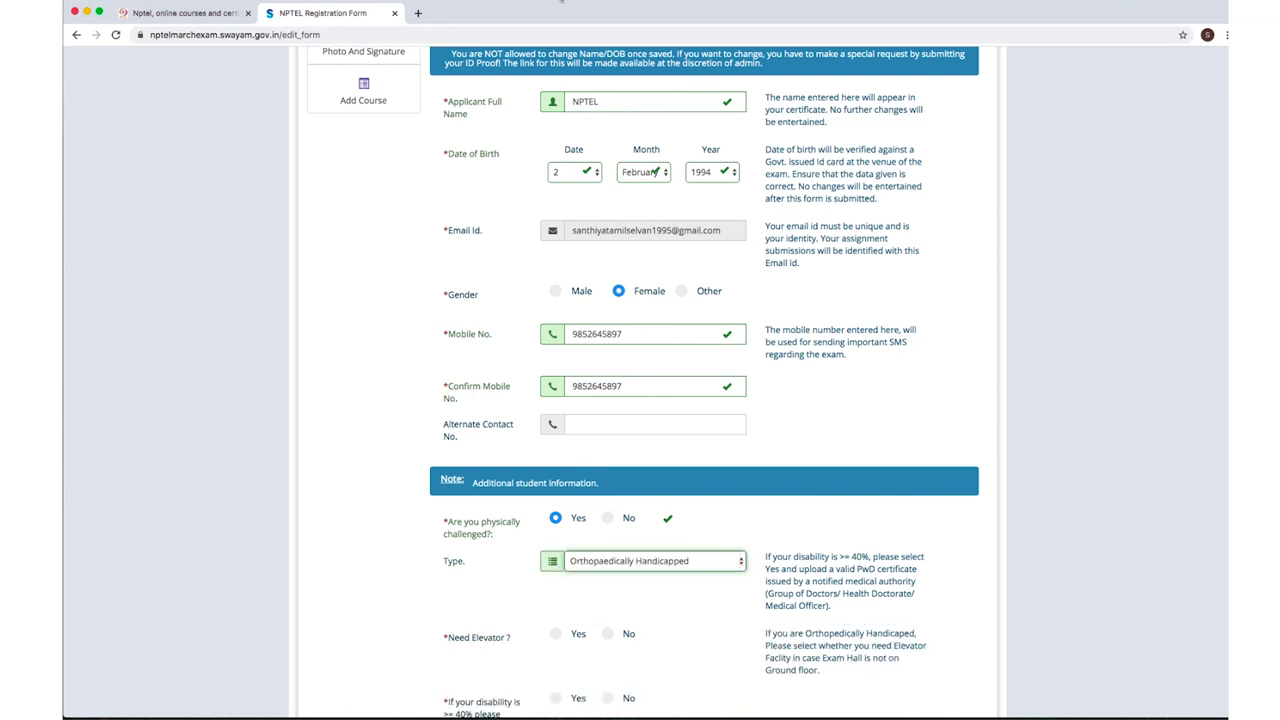
scroll(1222, 360, "down", 3)
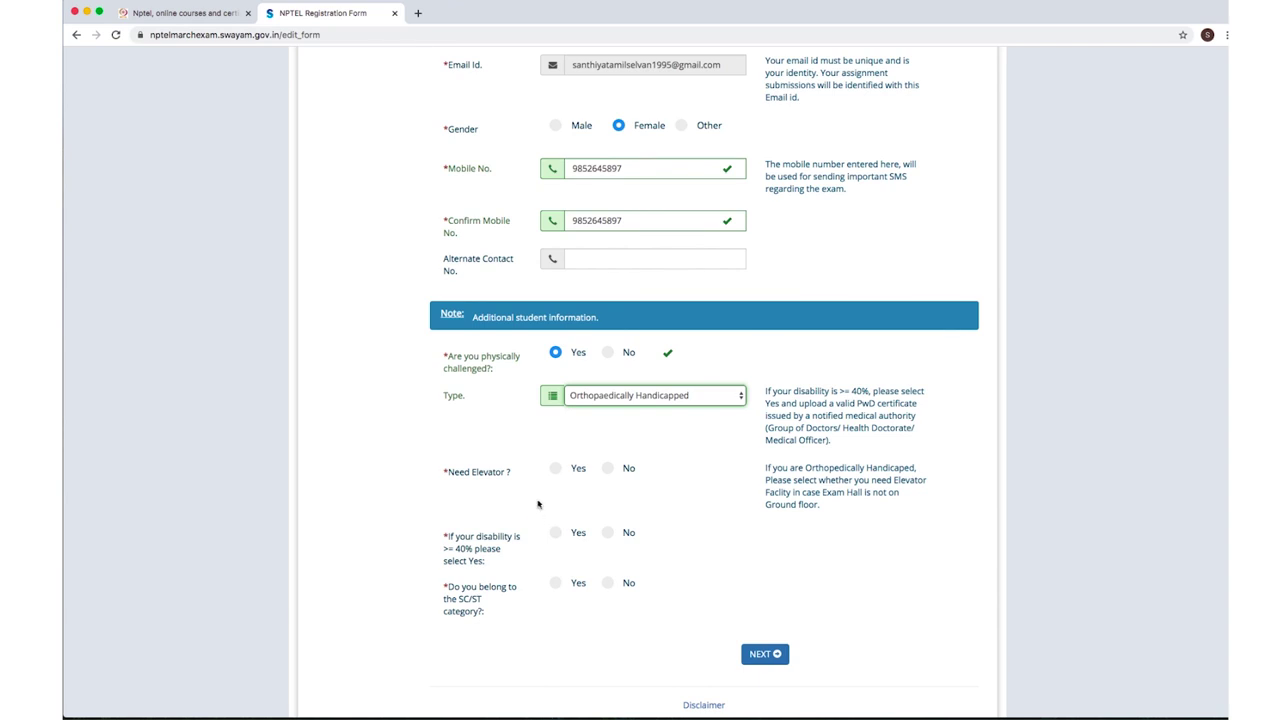
left_click(555, 469)
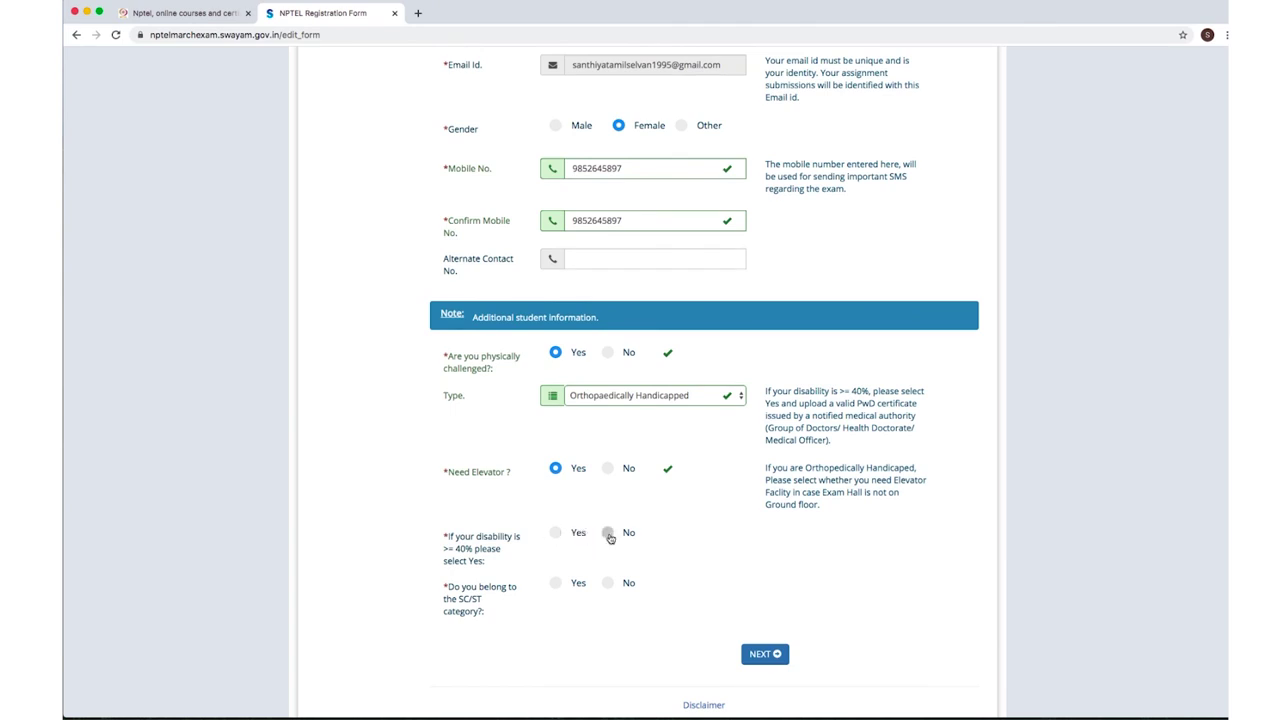
left_click(556, 533)
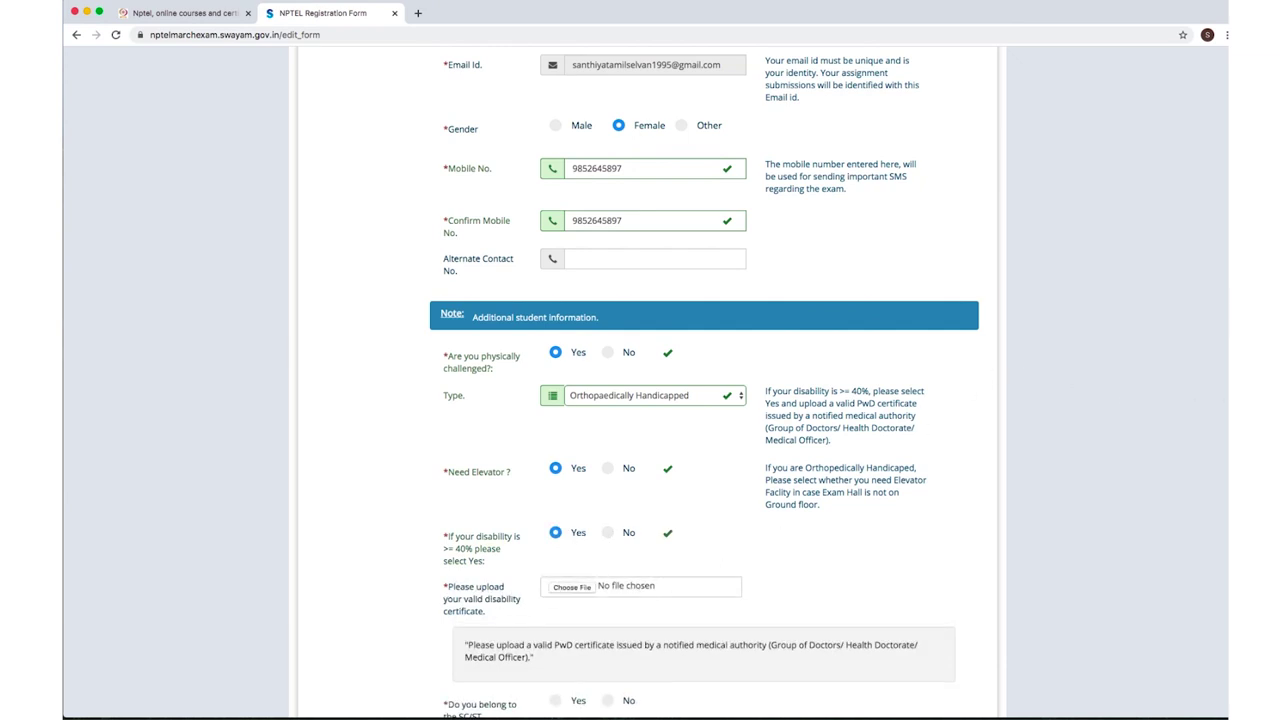
scroll(655, 533, "down", 3)
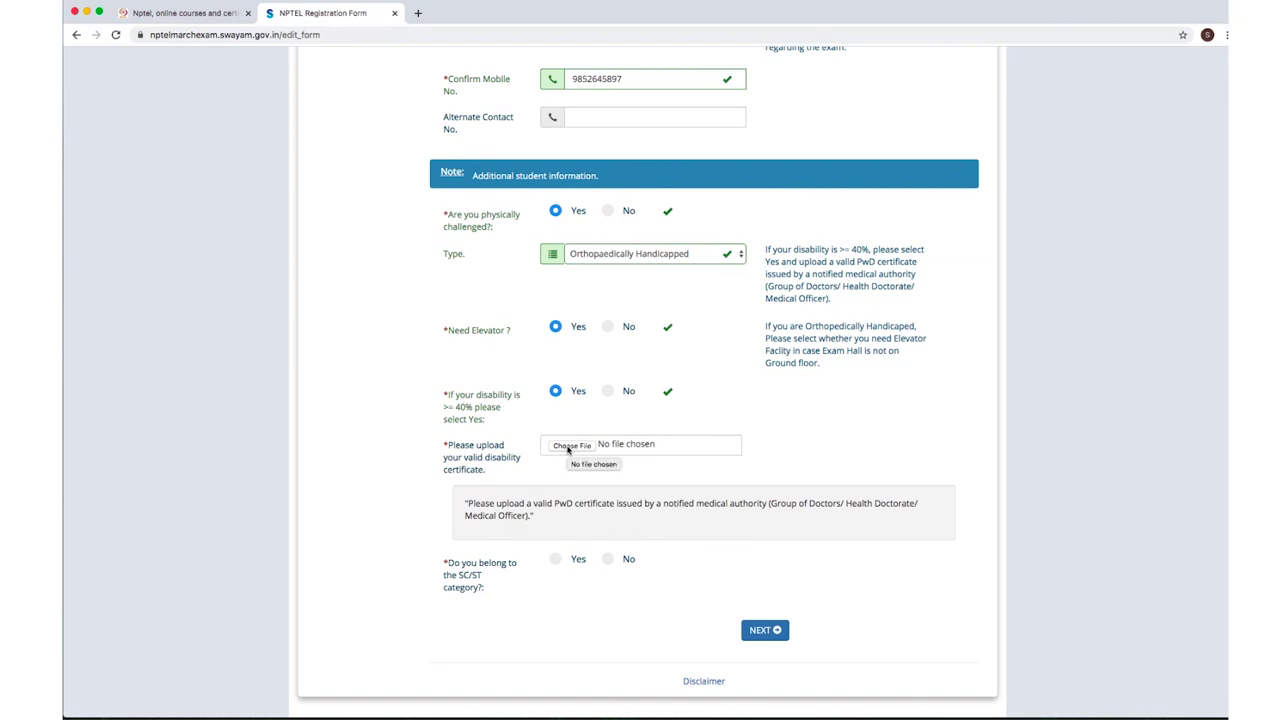
left_click(607, 392)
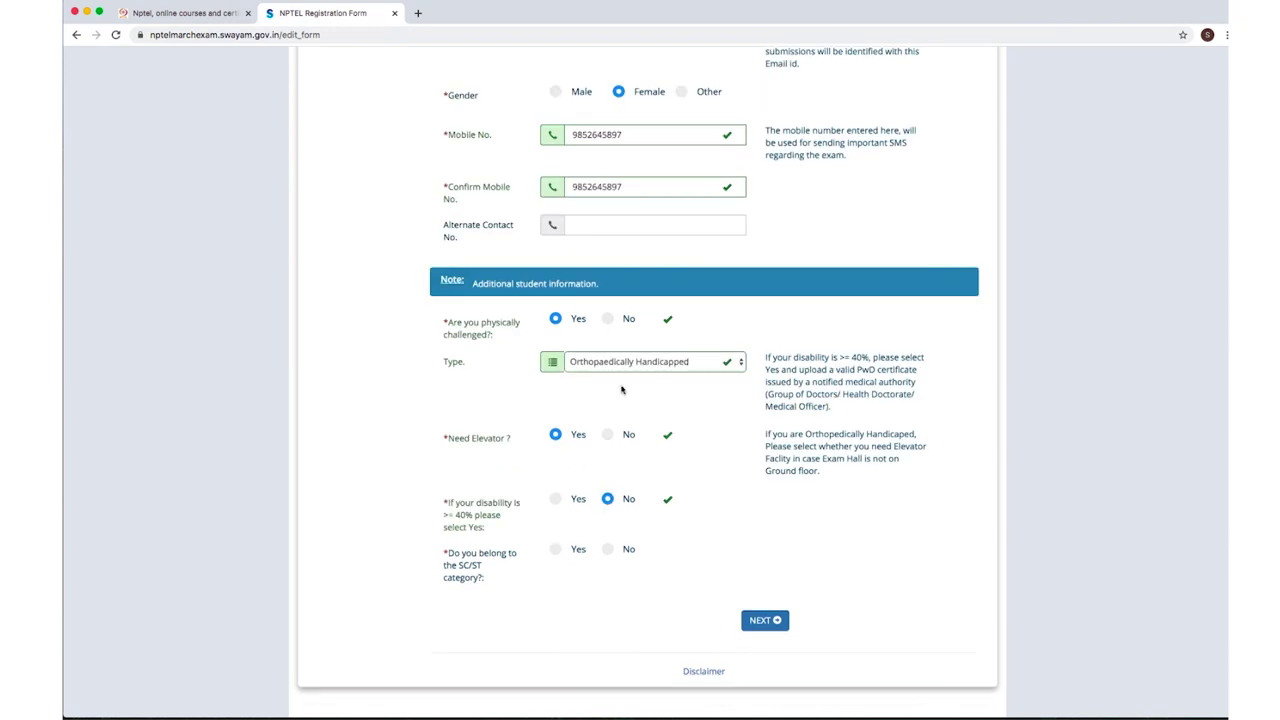
Answer Yes to the SC/ST question and tick the community certificate declaration.
left_click(556, 550)
scroll(557, 552, "down", 2)
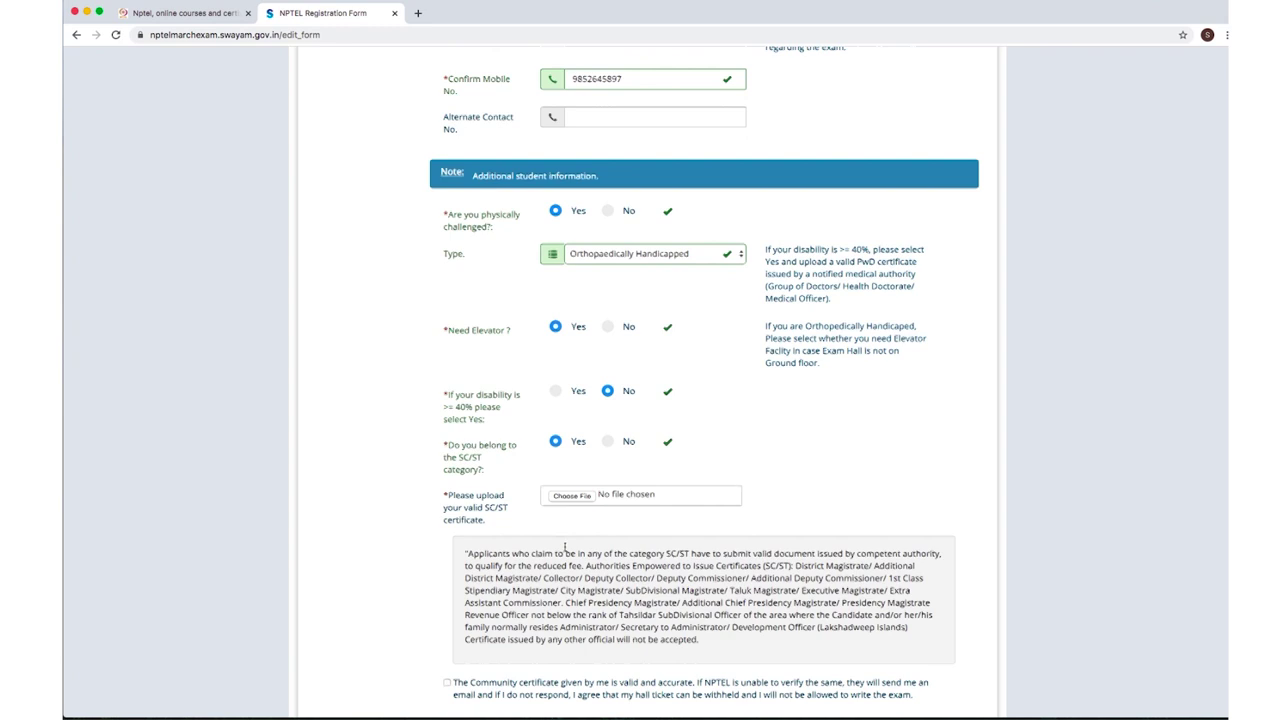
scroll(557, 552, "up", 1)
scroll(557, 552, "down", 1)
scroll(853, 203, "down", 1)
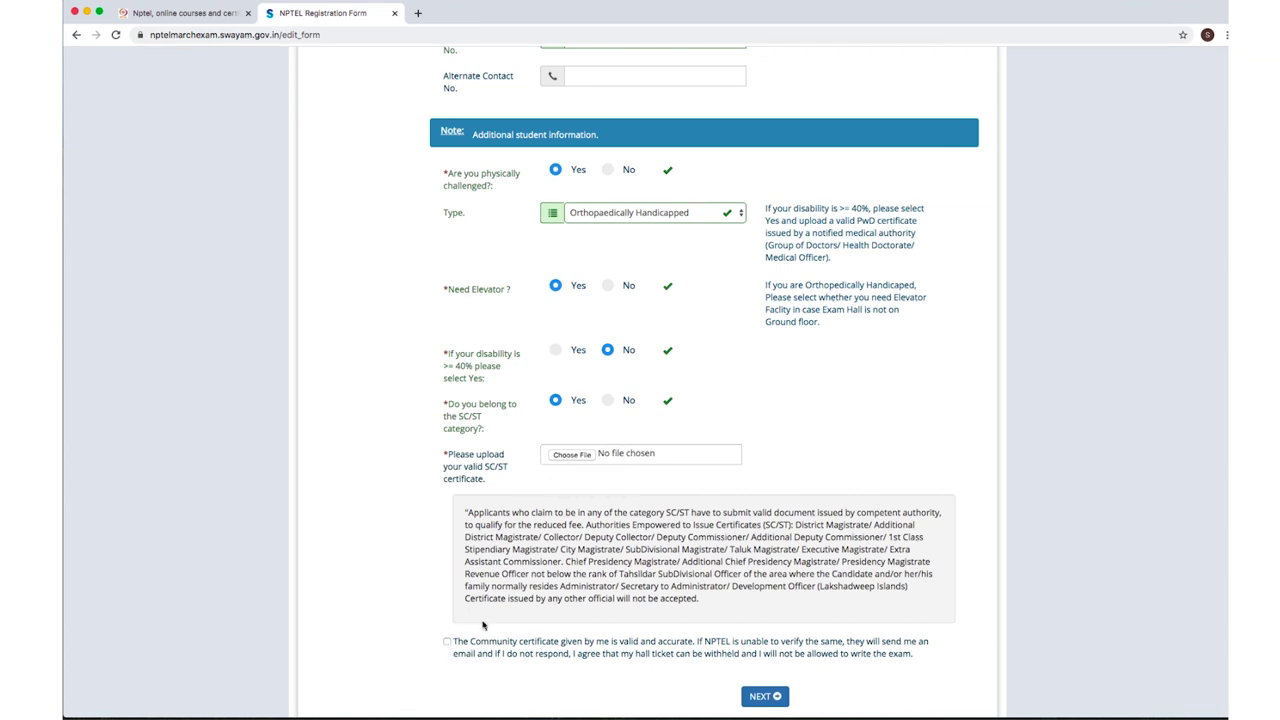
left_click(447, 642)
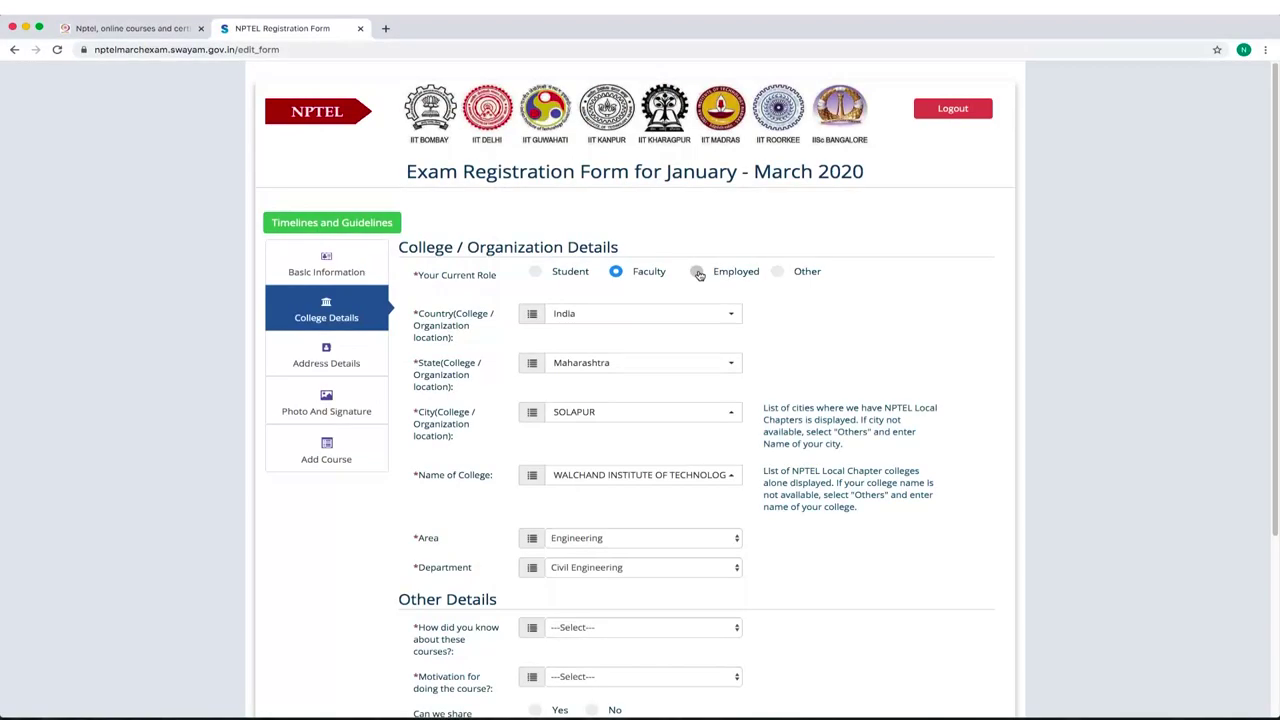
Switch the applicant's role to Employed.
left_click(696, 271)
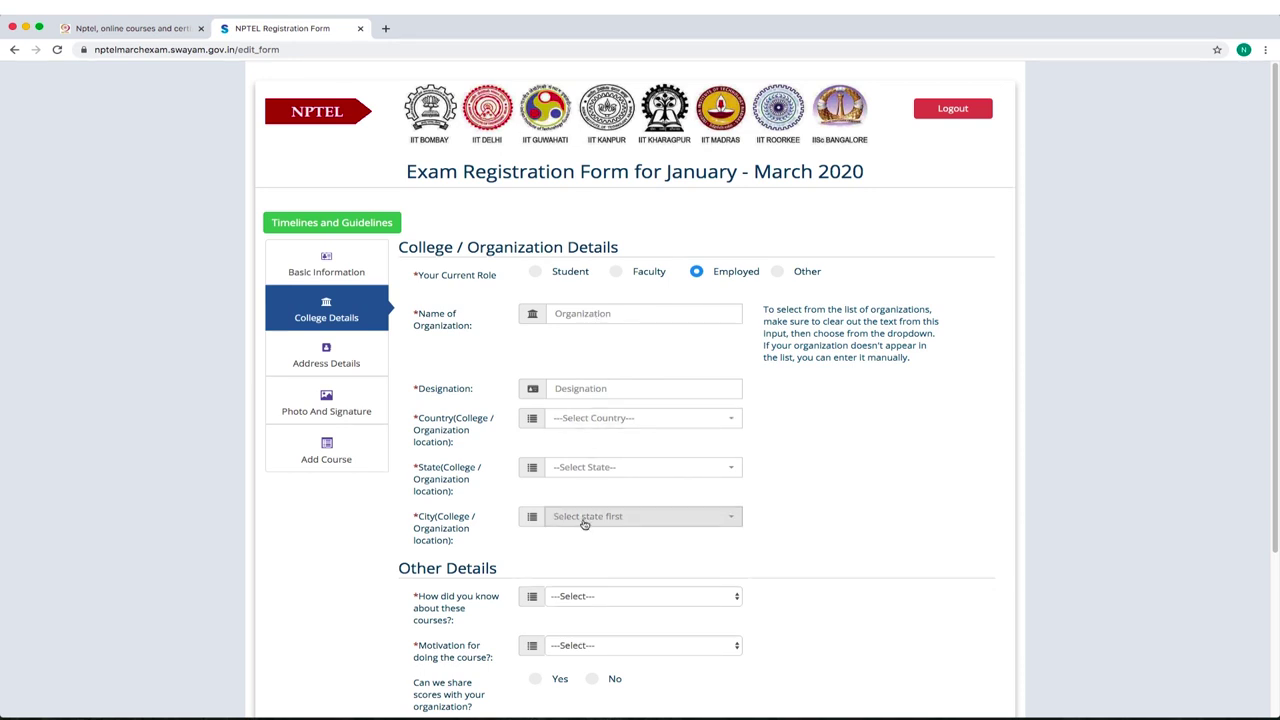
Set the role back to Faculty and the college location to India, Maharashtra, SOLAPUR.
left_click(778, 275)
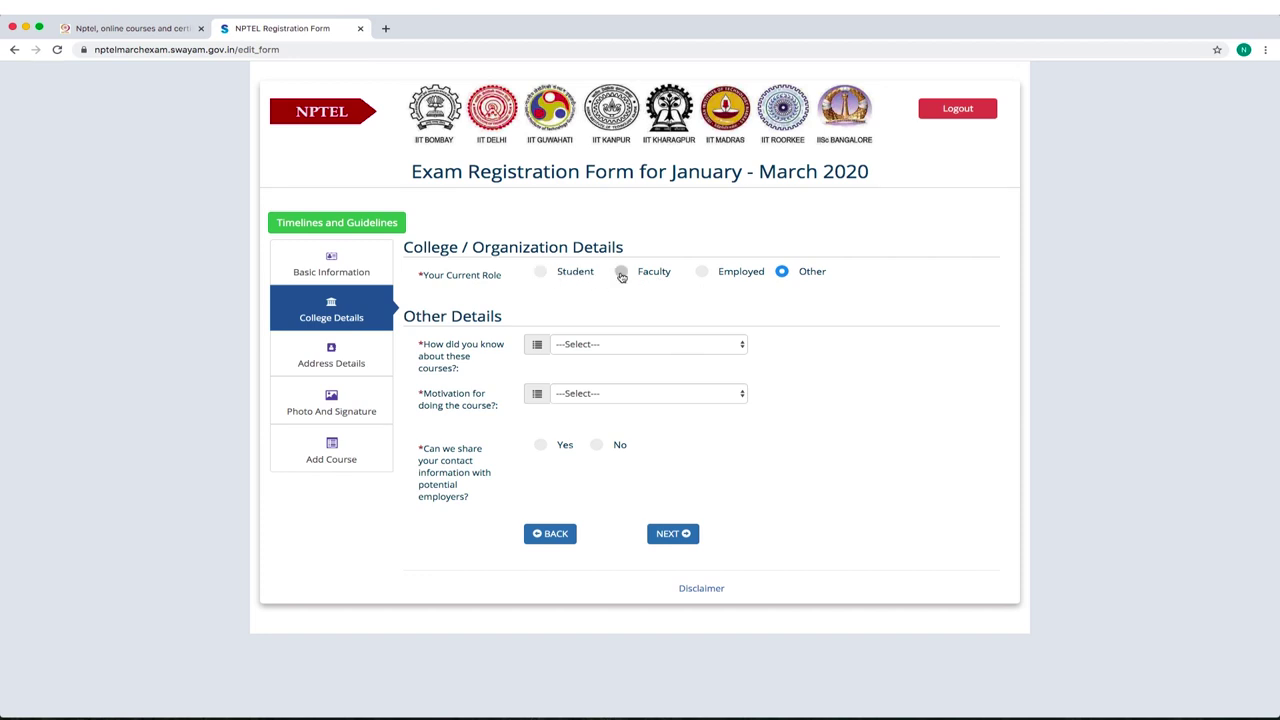
left_click(621, 272)
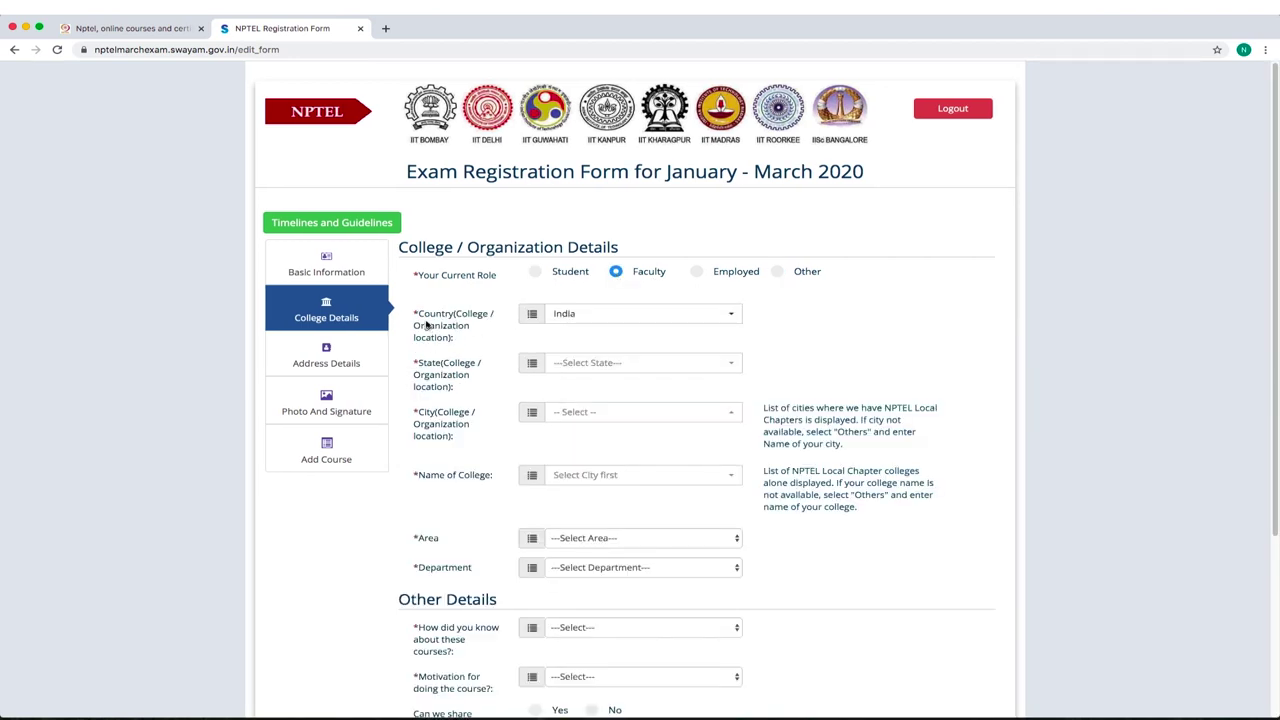
left_click(586, 316)
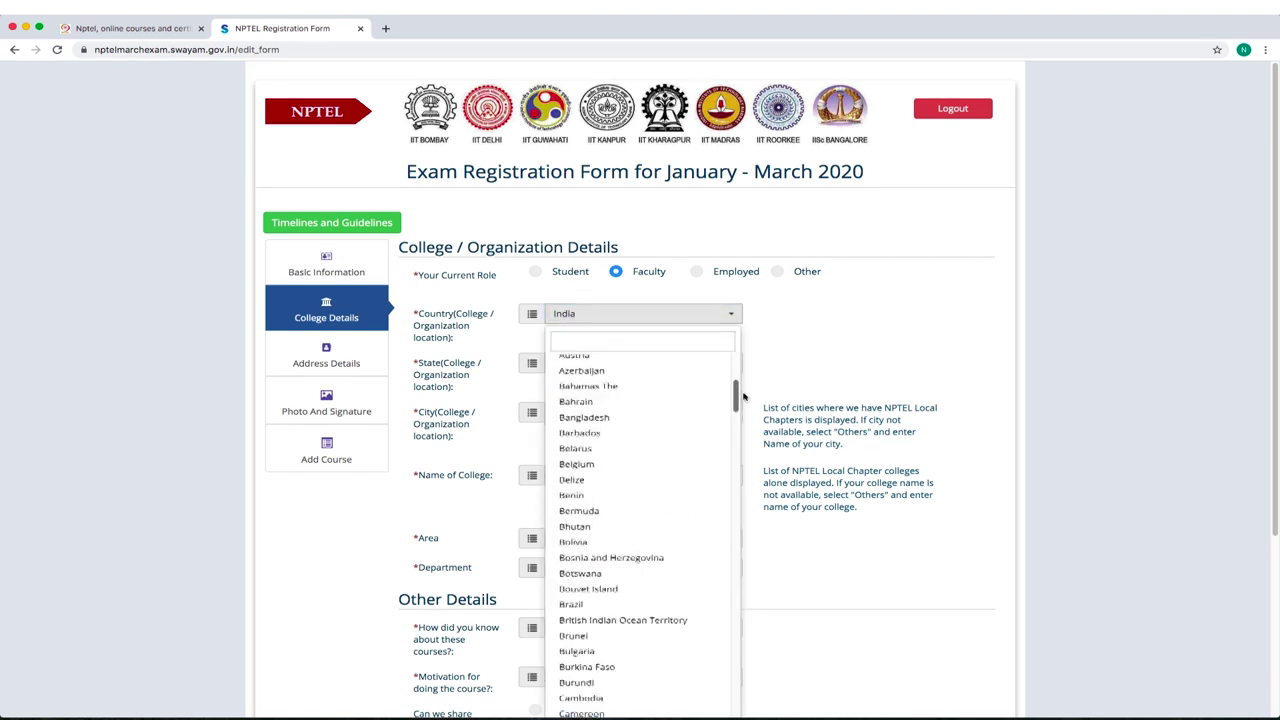
left_click(615, 385)
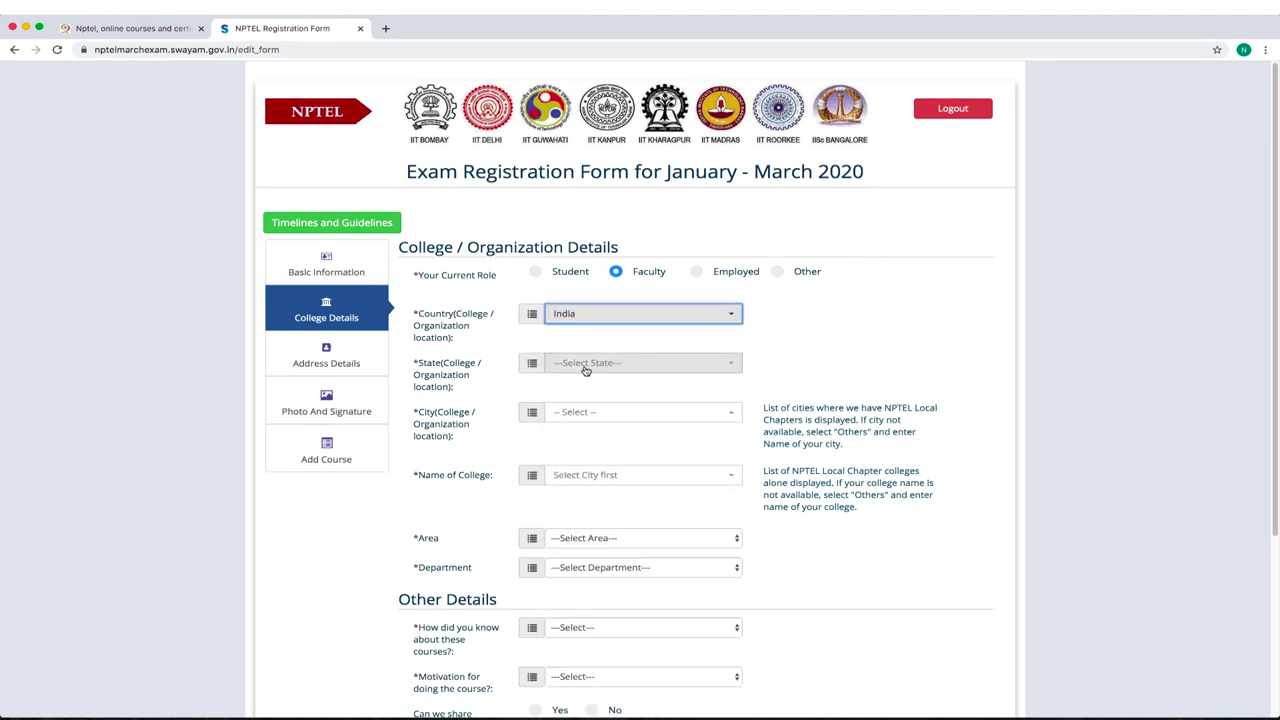
left_click(586, 366)
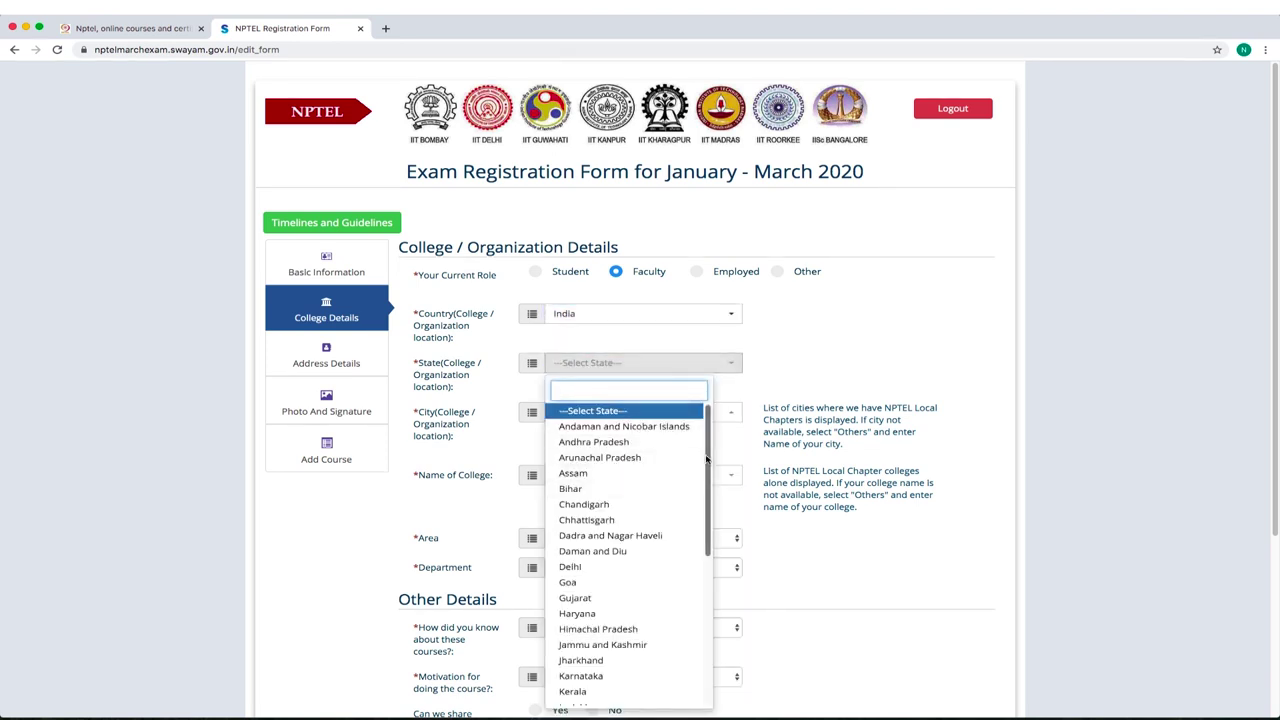
scroll(702, 519, "down", 3)
scroll(702, 519, "down", 3)
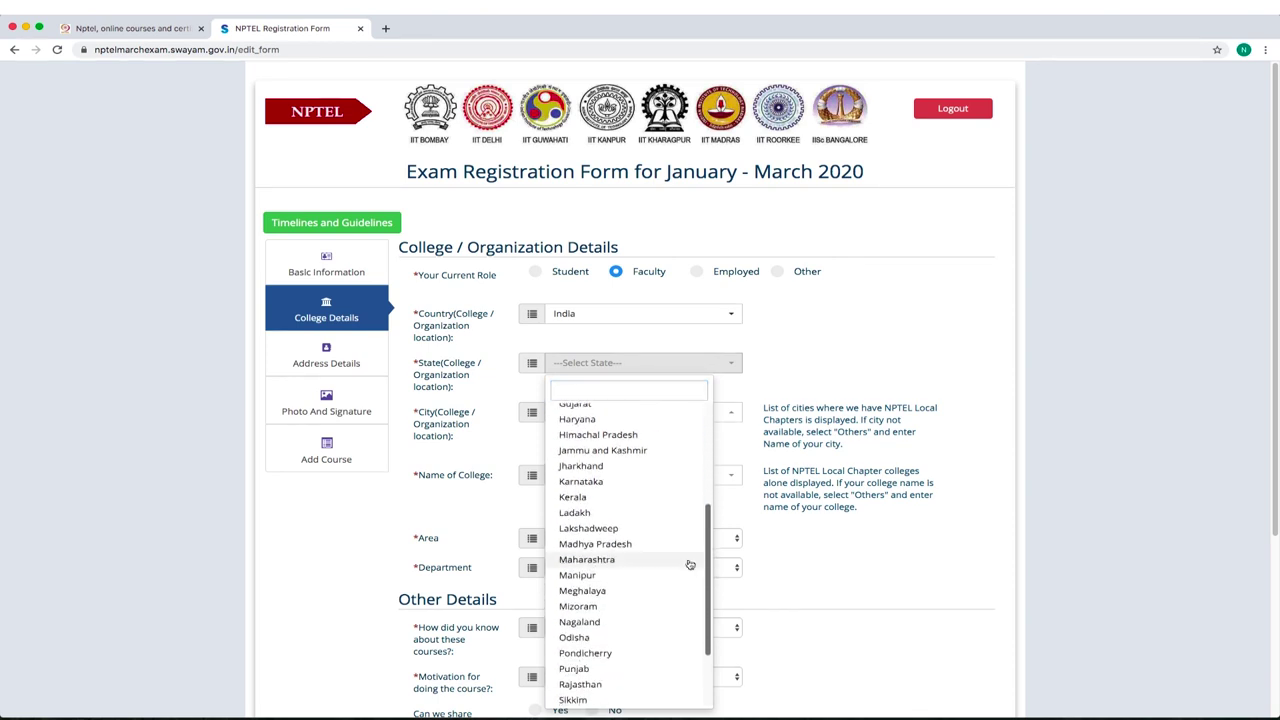
left_click(612, 561)
left_click(630, 411)
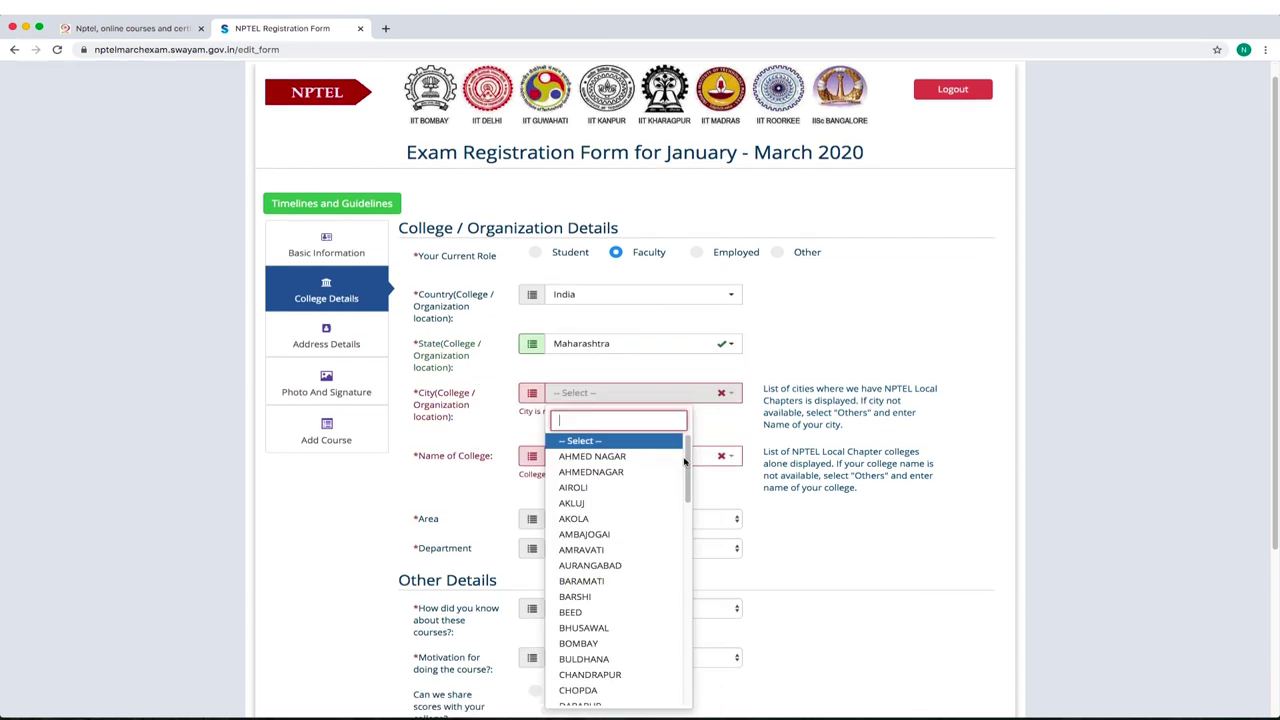
scroll(660, 540, "down", 5)
left_click_drag(690, 535, 688, 645)
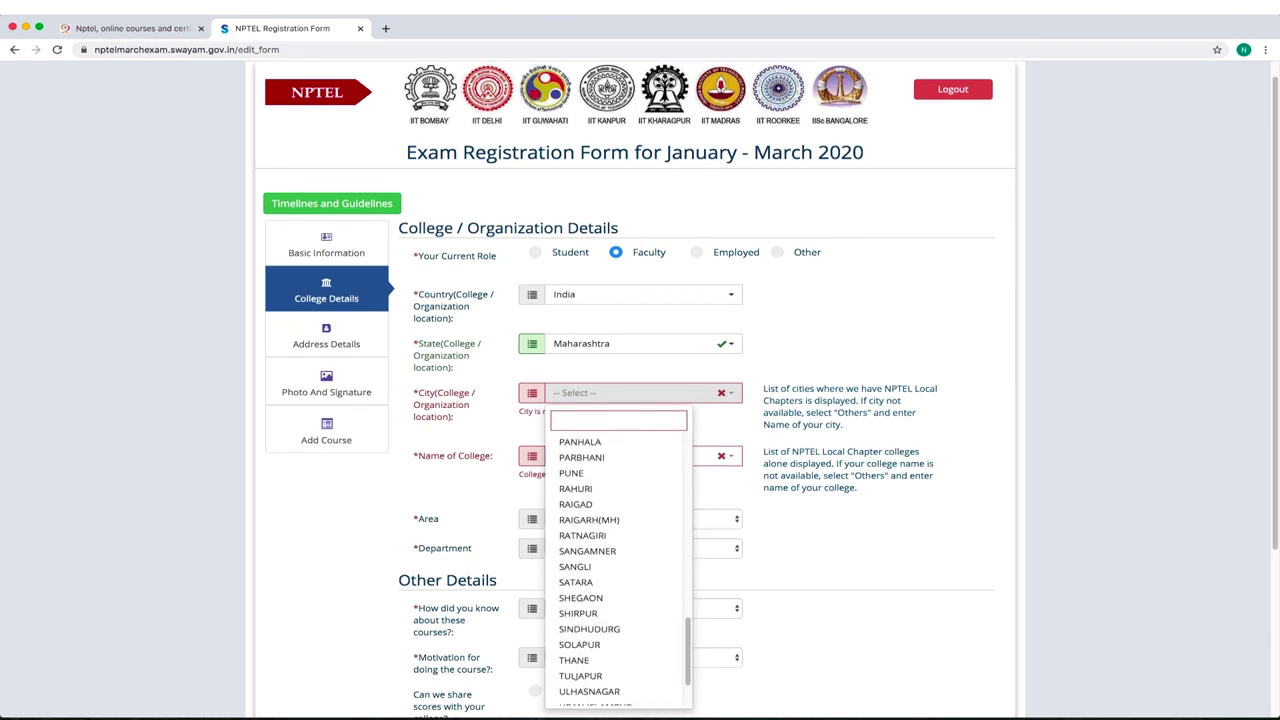
left_click(597, 646)
Select Walchand Institute of Technology, with Engineering area and Biotechnology department.
left_click(651, 462)
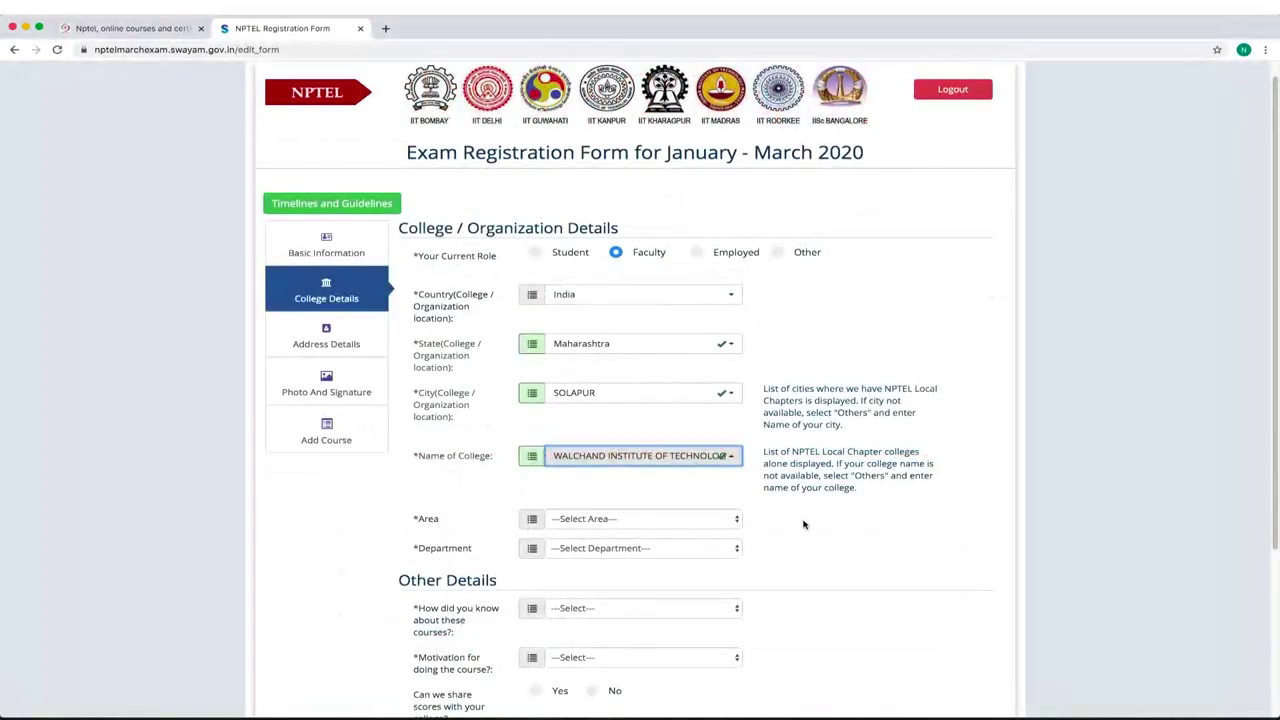
left_click(623, 522)
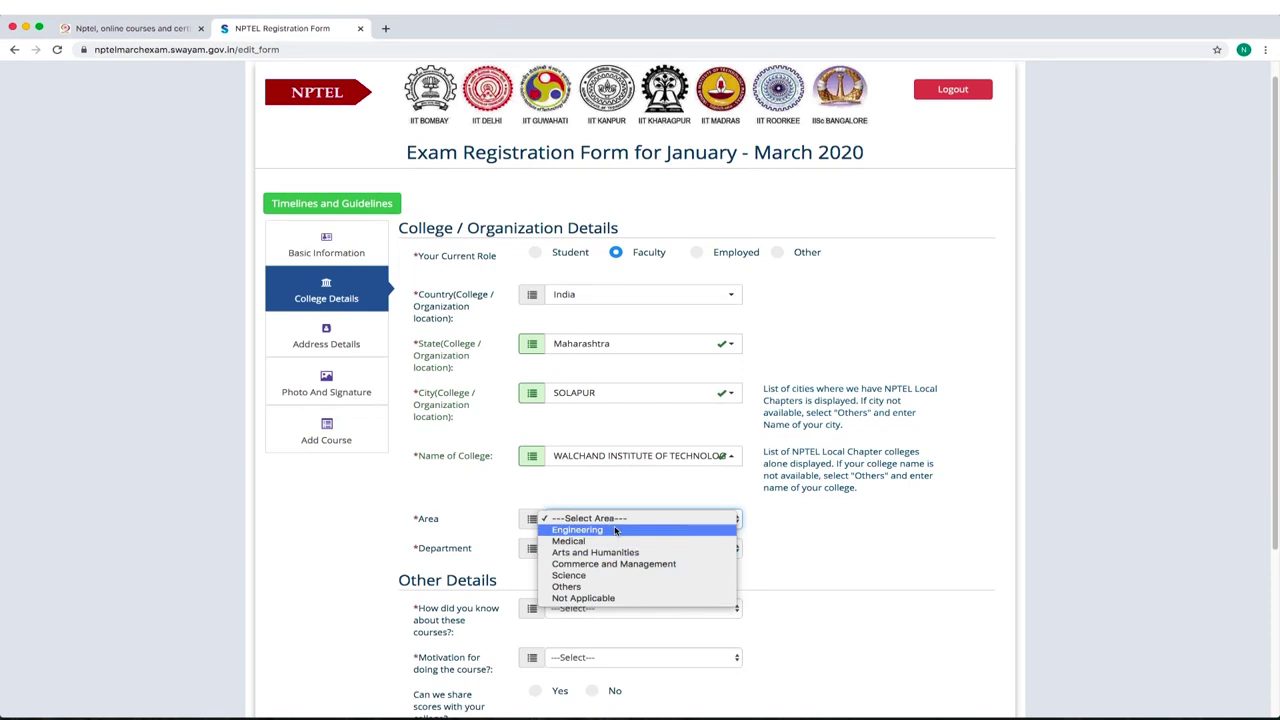
left_click(620, 530)
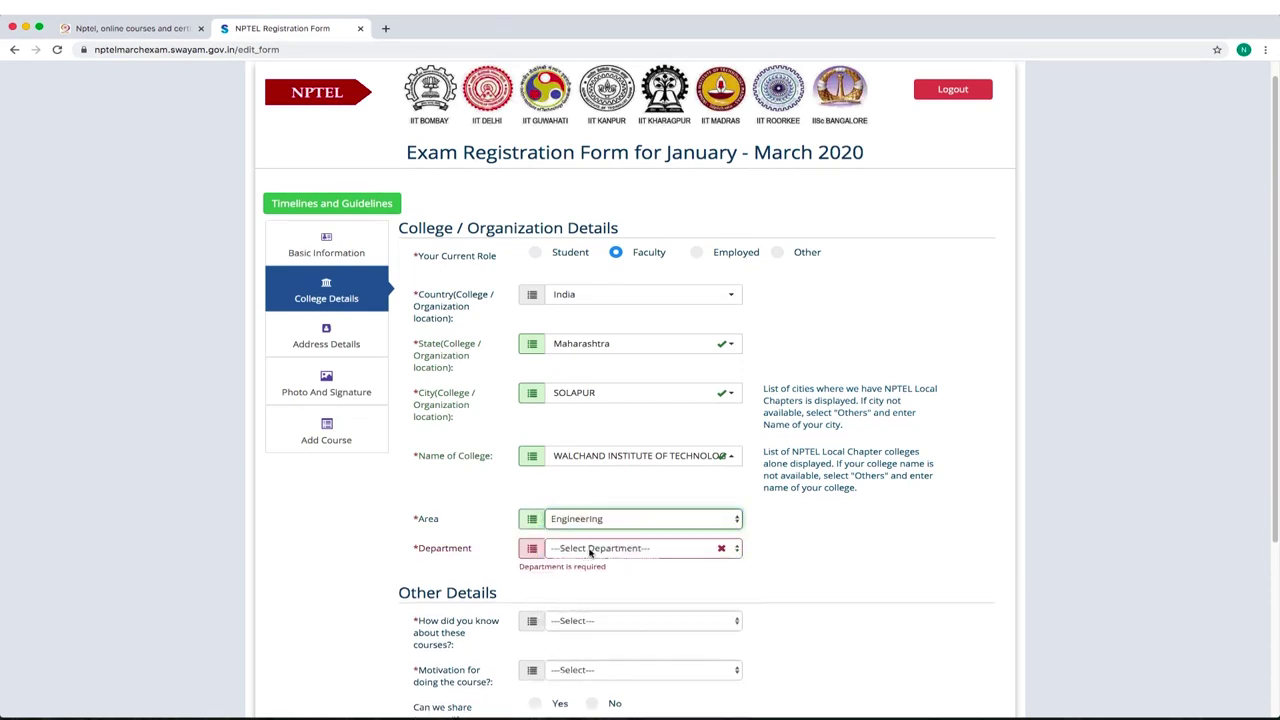
left_click(655, 549)
left_click(605, 606)
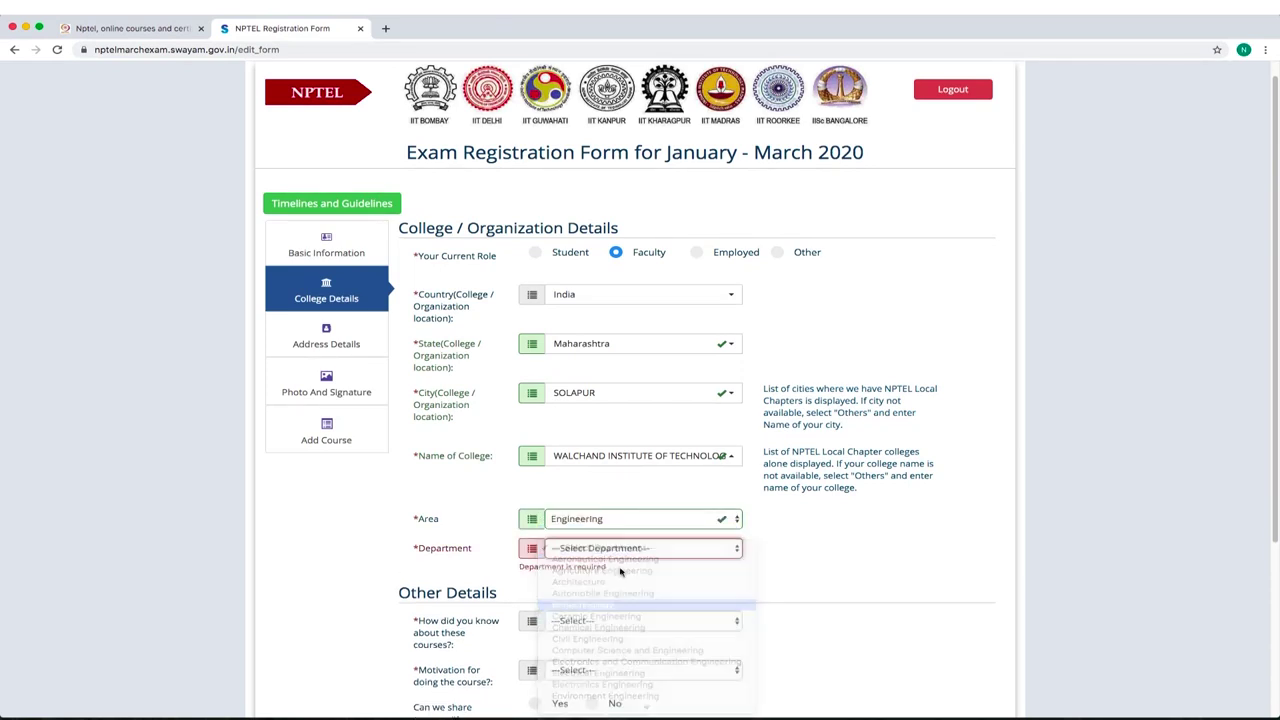
scroll(727, 474, "down", 1)
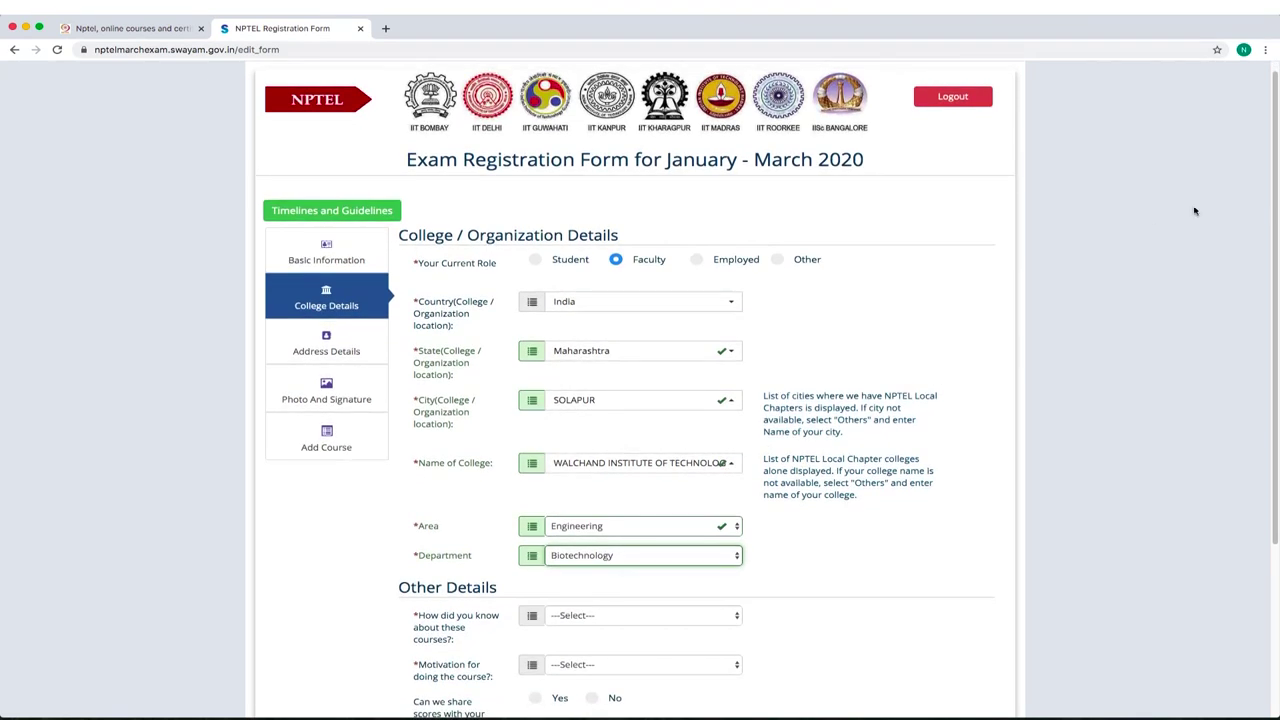
scroll(1277, 214, "down", 1)
scroll(1277, 214, "down", 5)
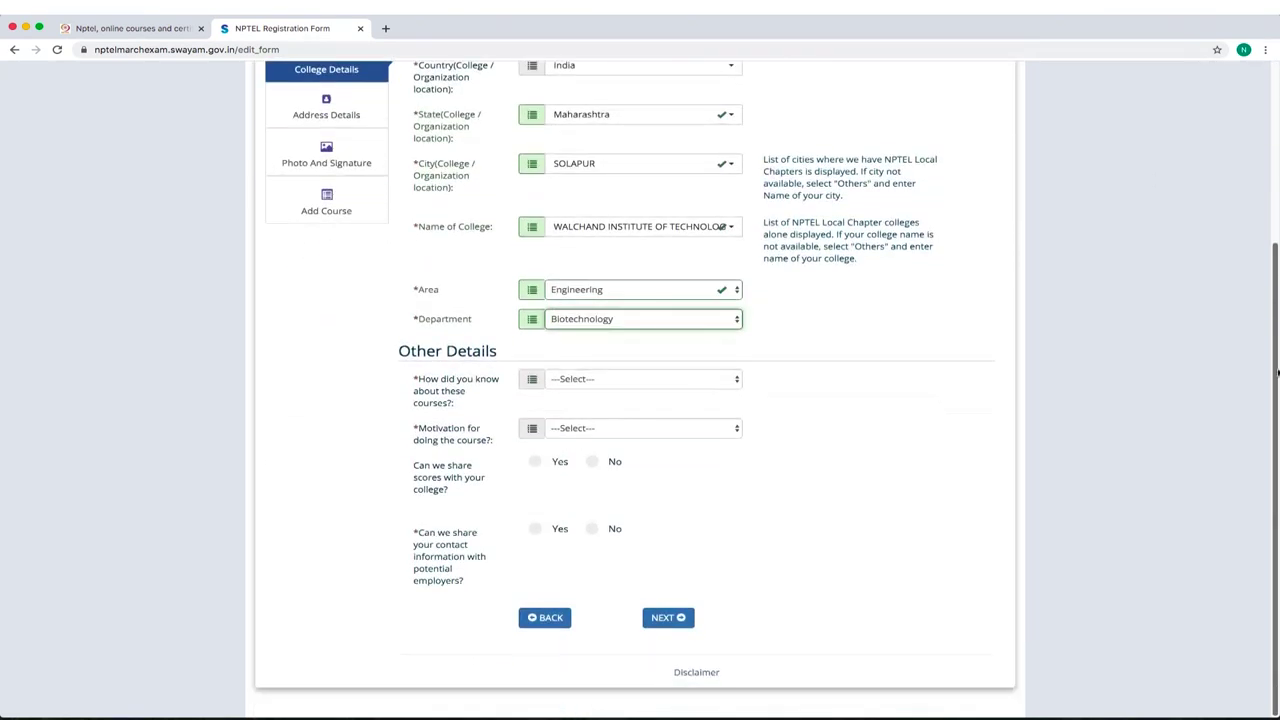
Answer 'College' for how you heard and 'For AICTE-FDP certificate' for motivation.
left_click(598, 384)
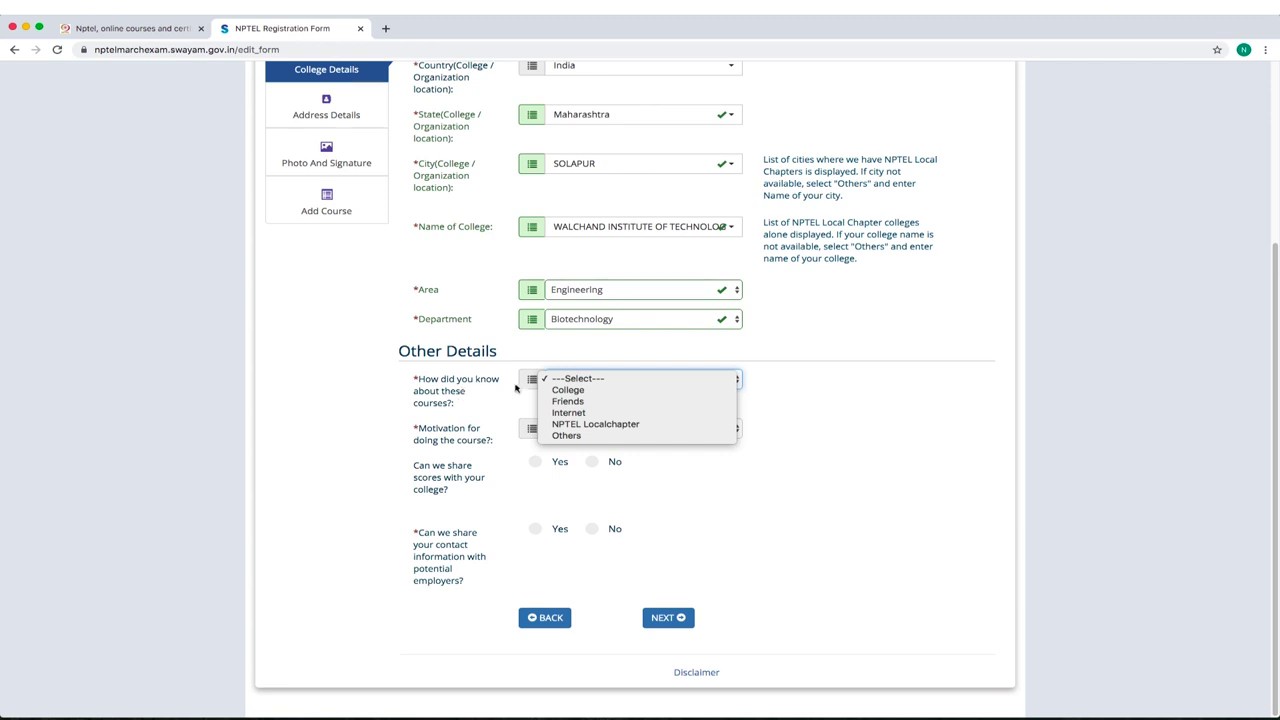
left_click(580, 391)
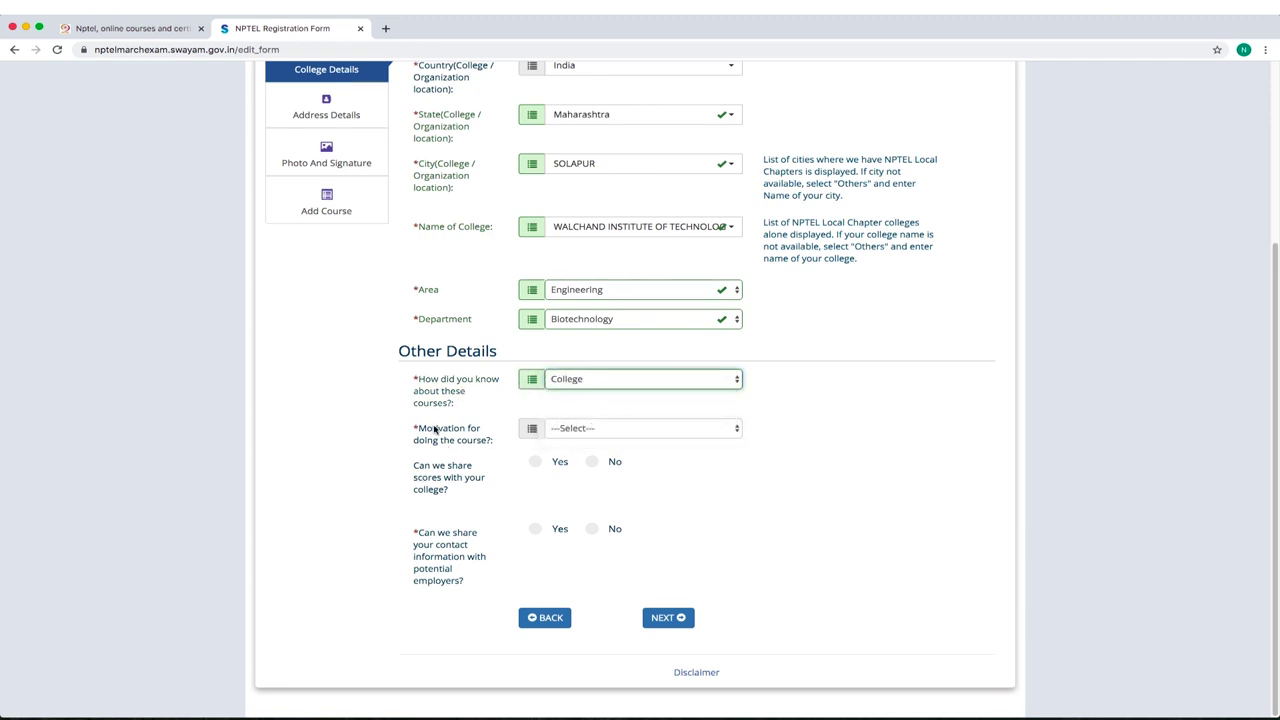
left_click(558, 432)
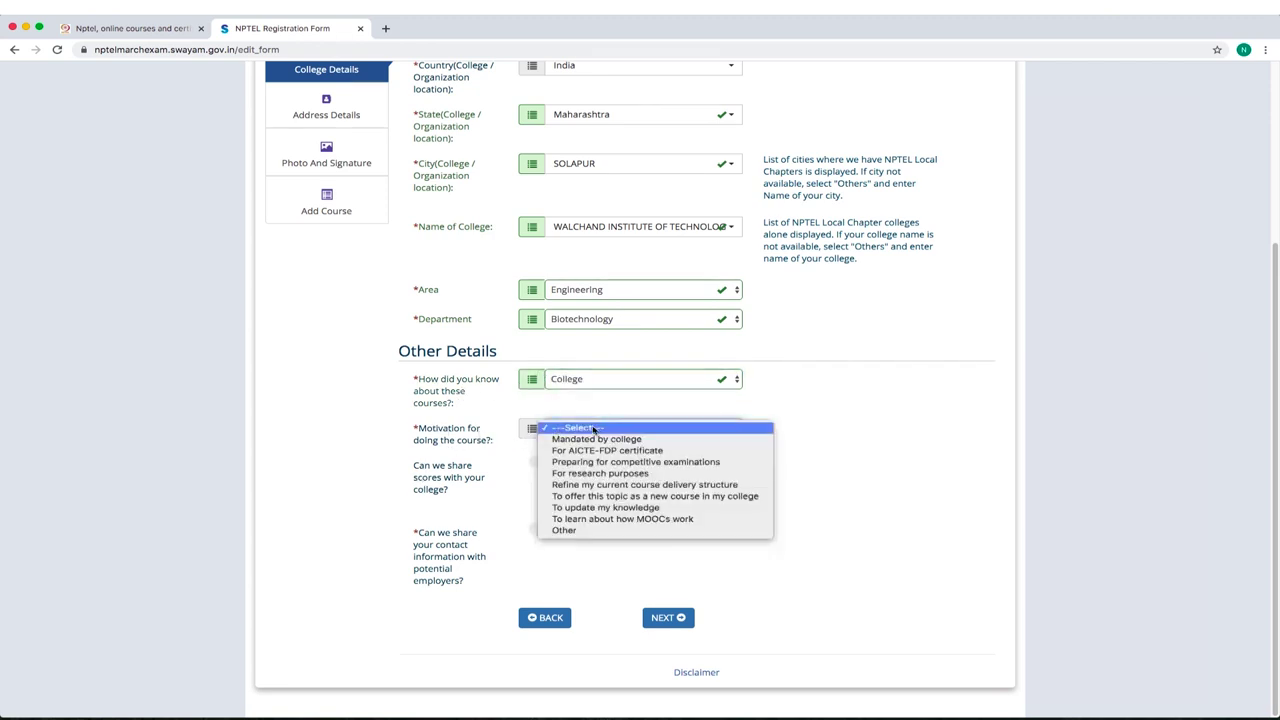
left_click(640, 452)
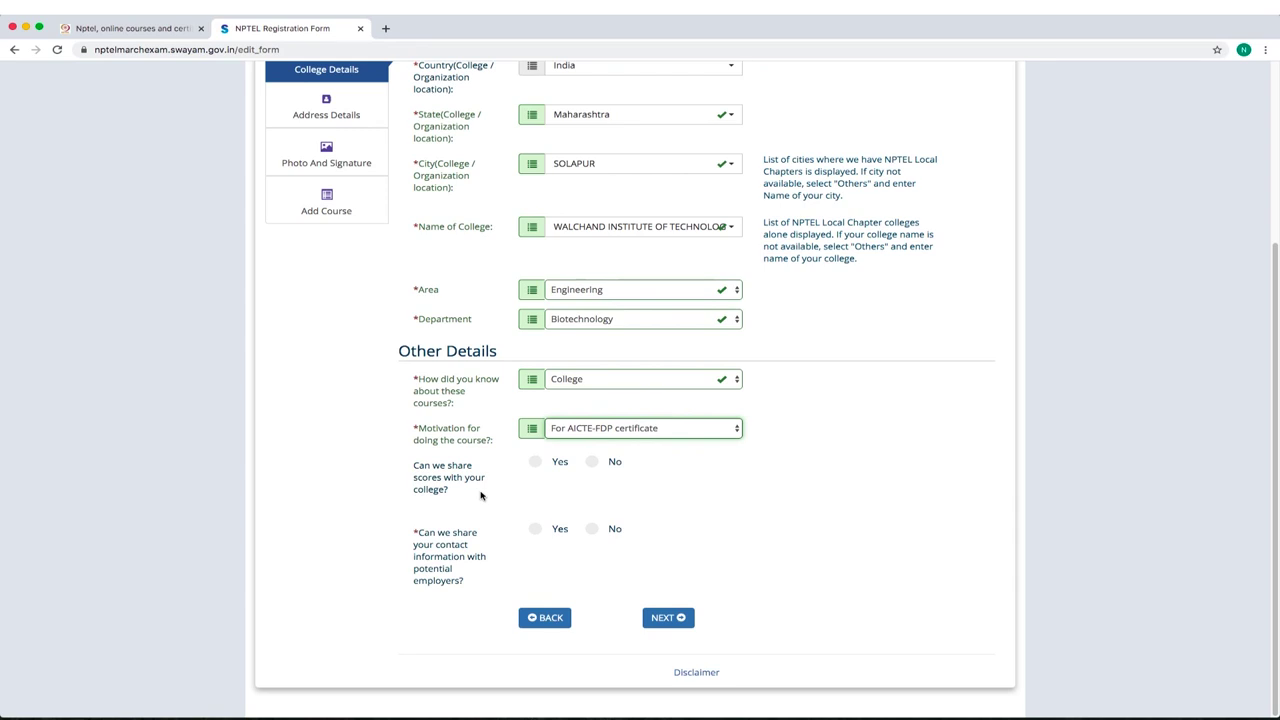
Answer No to sharing scores with the college, dismissing the information notices.
left_click(535, 461)
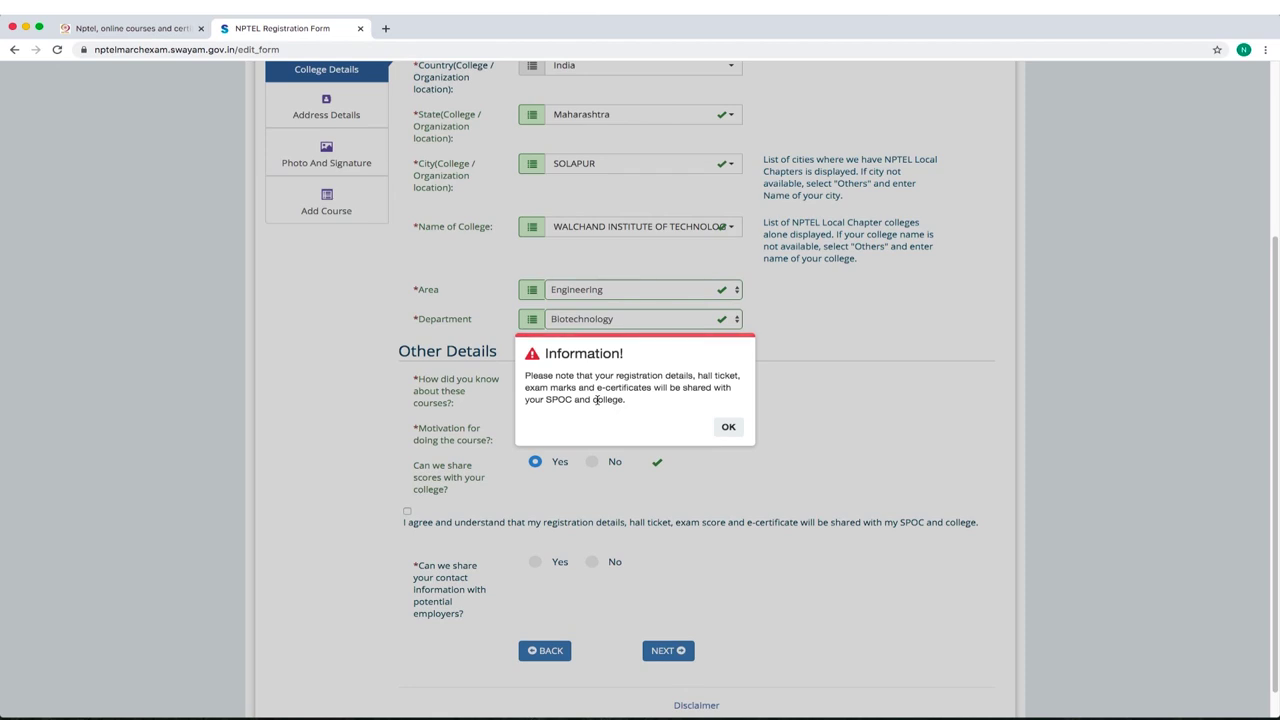
left_click(725, 427)
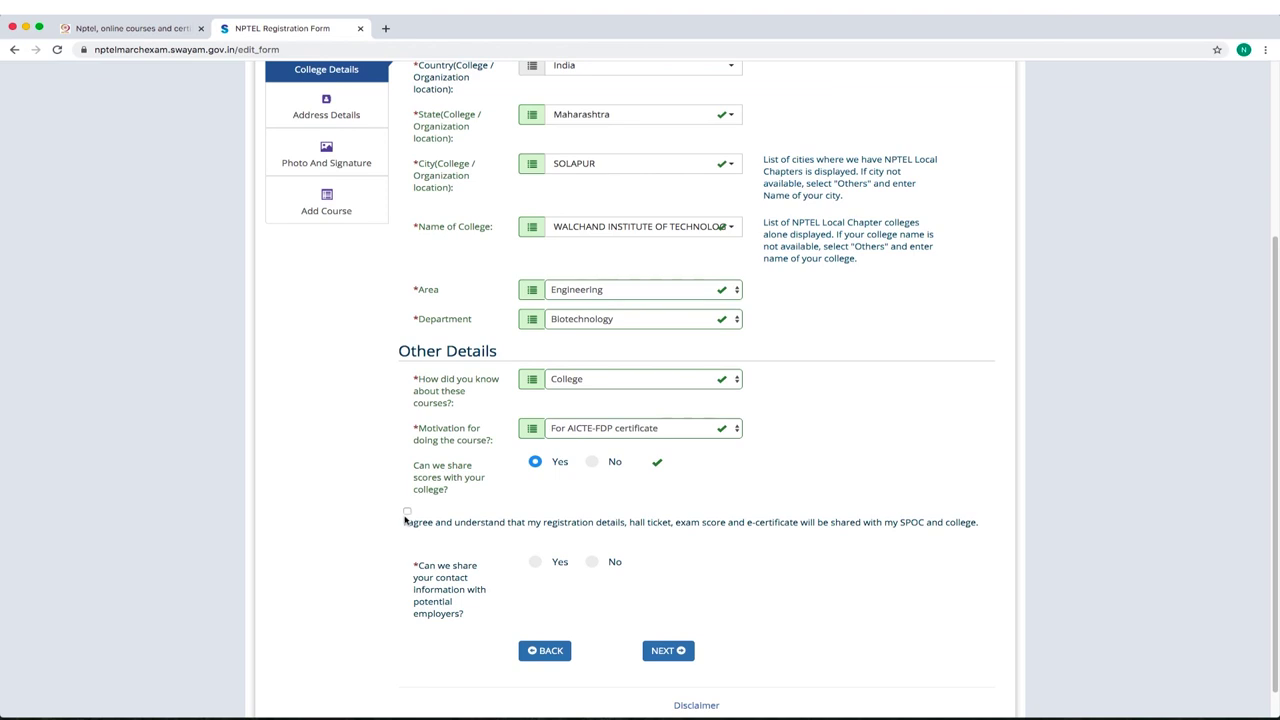
left_click(593, 462)
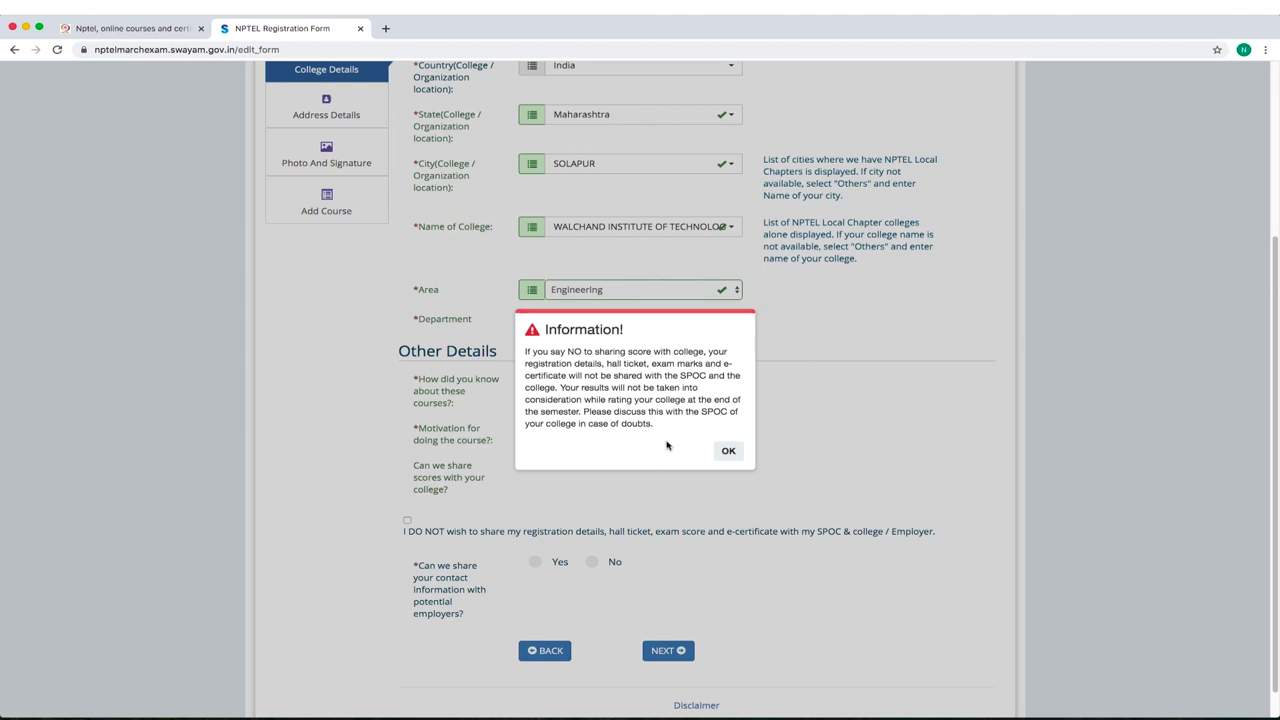
left_click(728, 451)
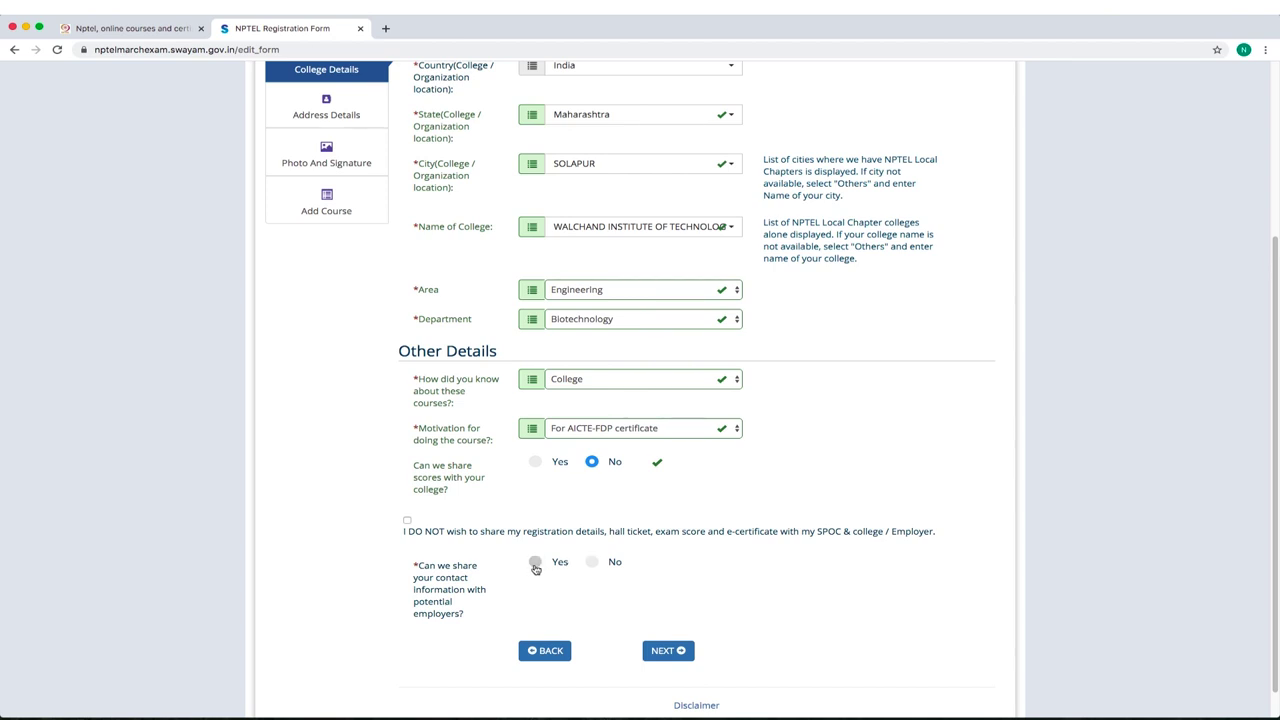
Decline sharing contact details with employers, tick the 'I DO NOT wish to share' statement, and continue.
left_click(535, 564)
left_click(593, 564)
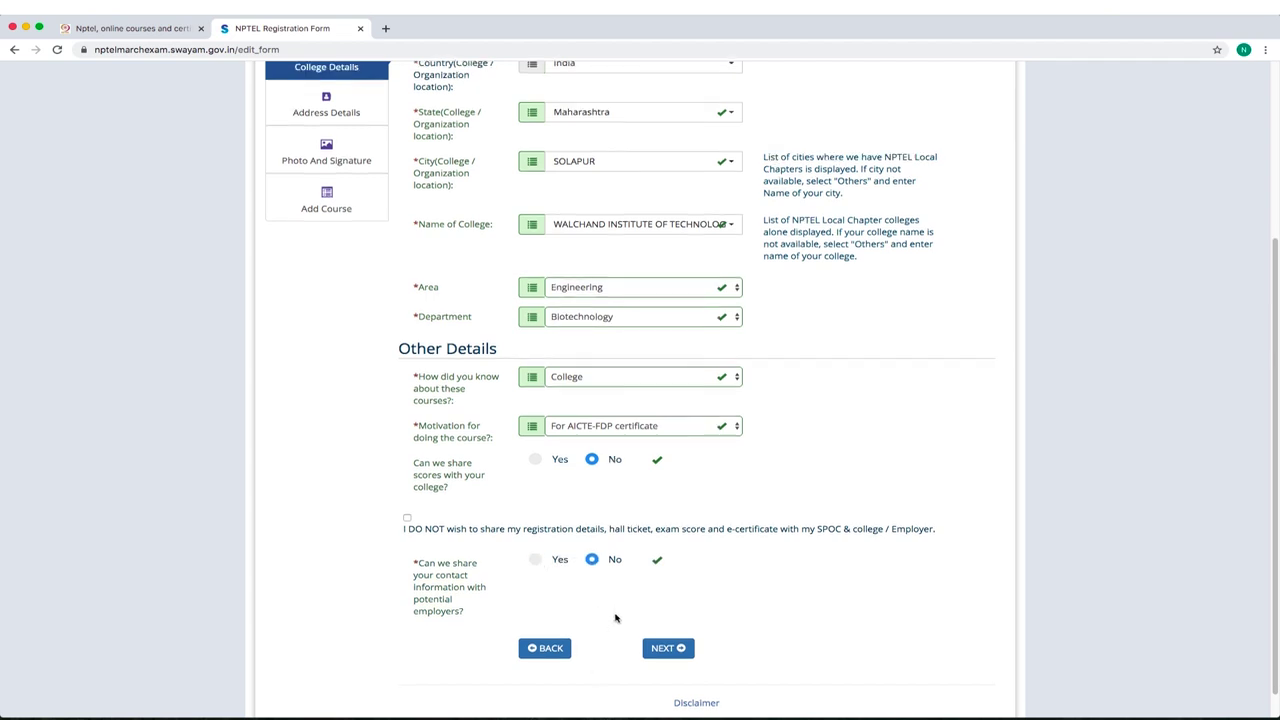
scroll(615, 618, "down", 1)
left_click(662, 632)
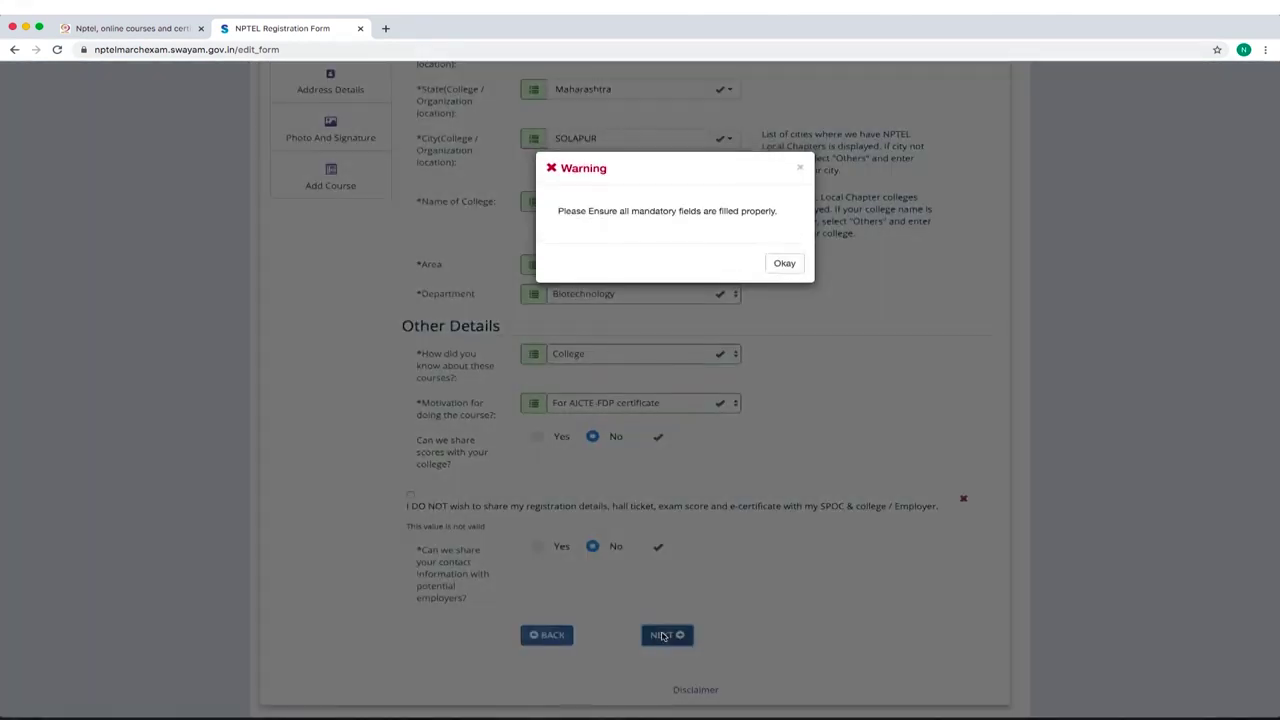
left_click(787, 264)
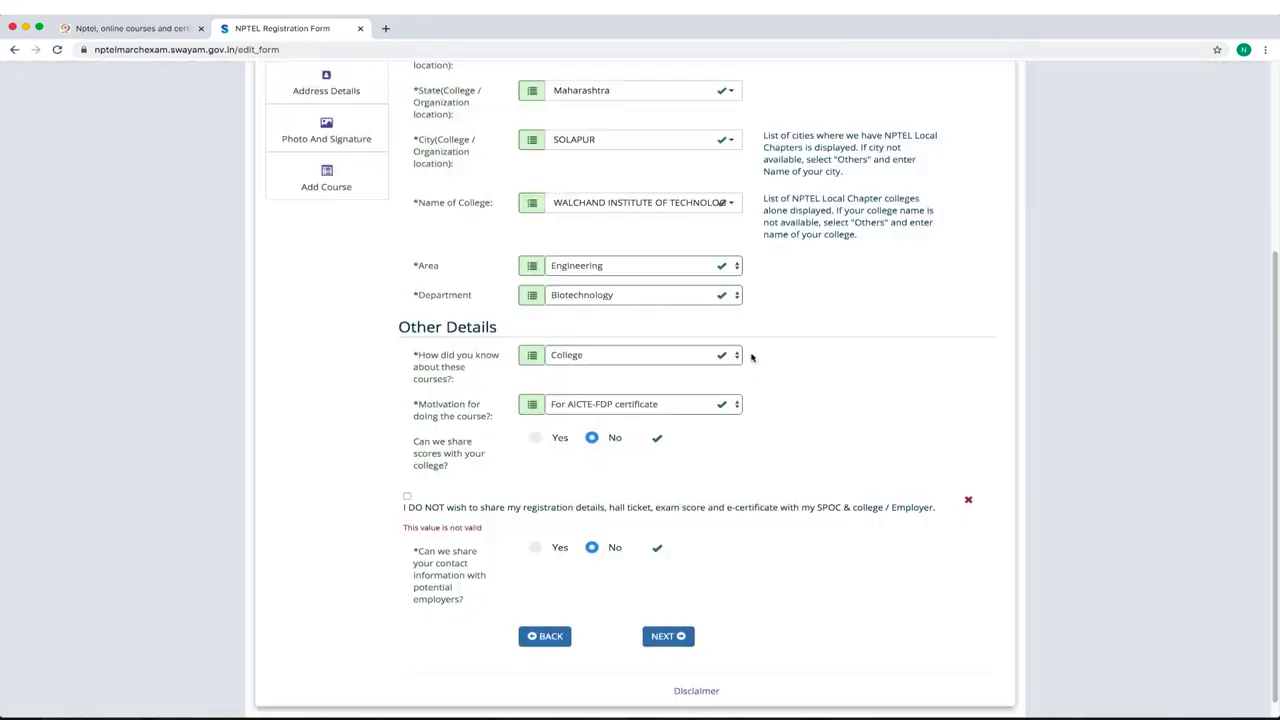
left_click(407, 494)
left_click(671, 627)
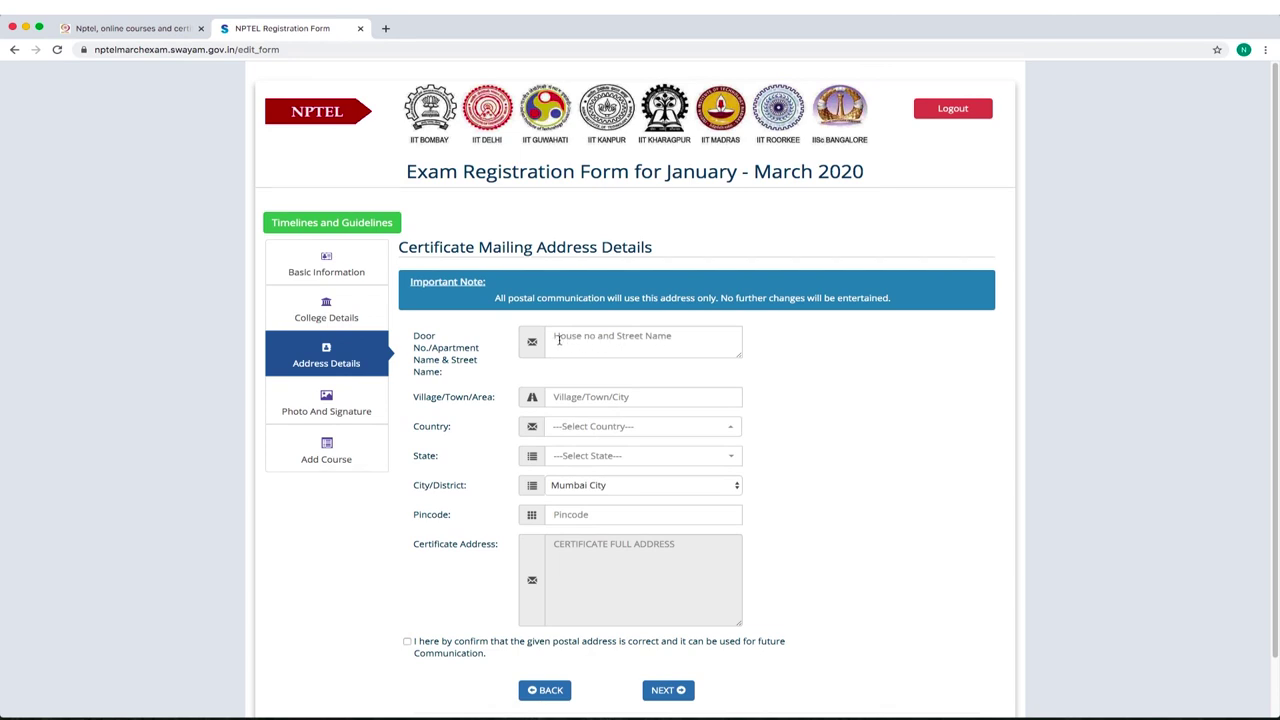
left_click(557, 338)
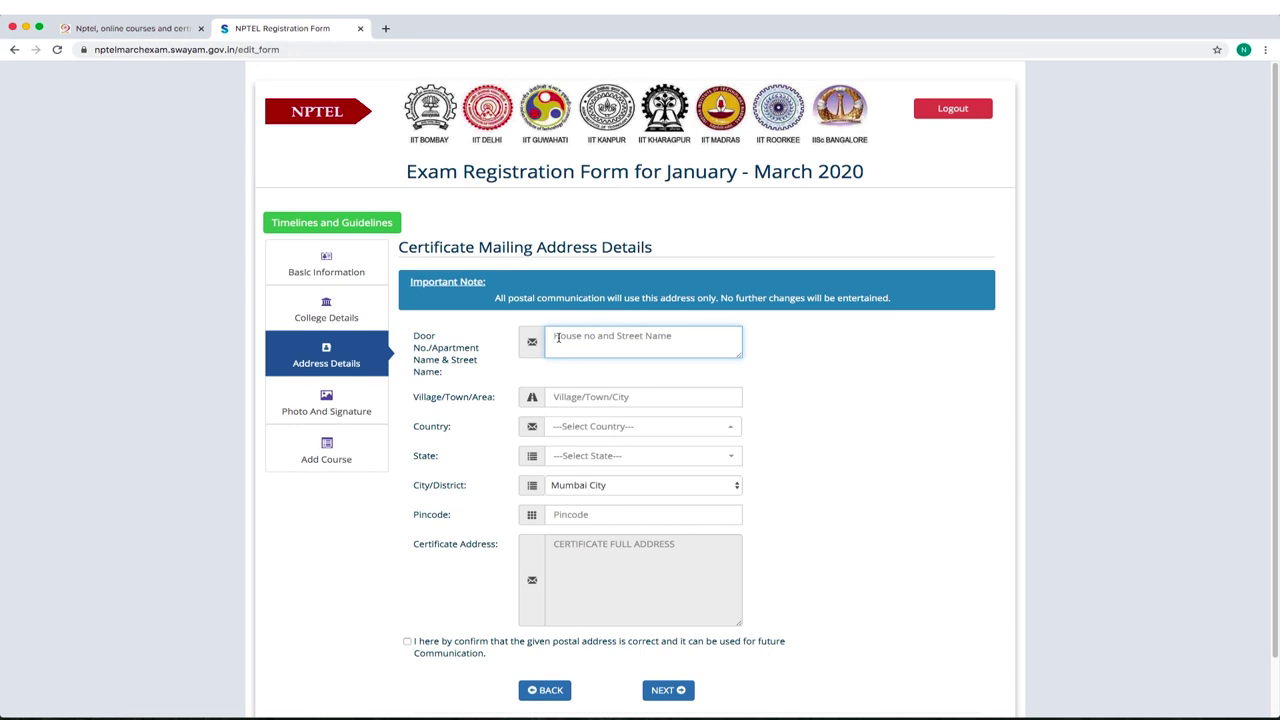
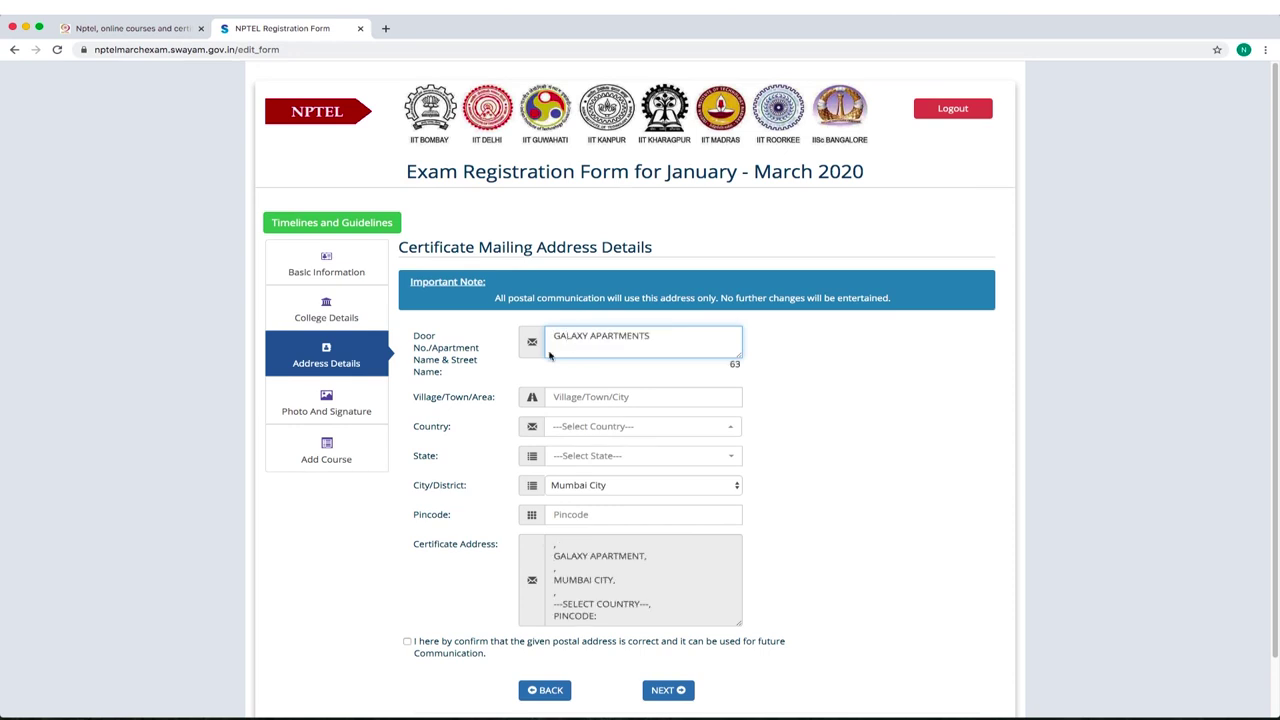
left_click(580, 396)
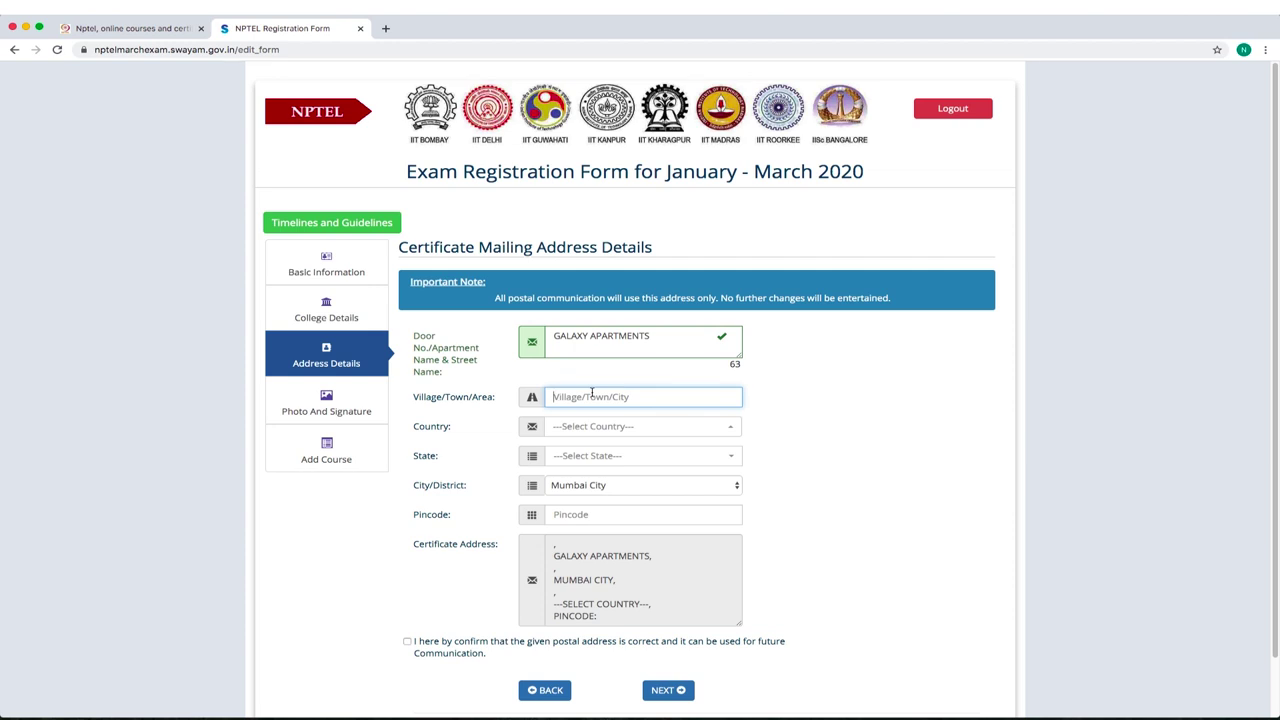
type("SOLAPUR")
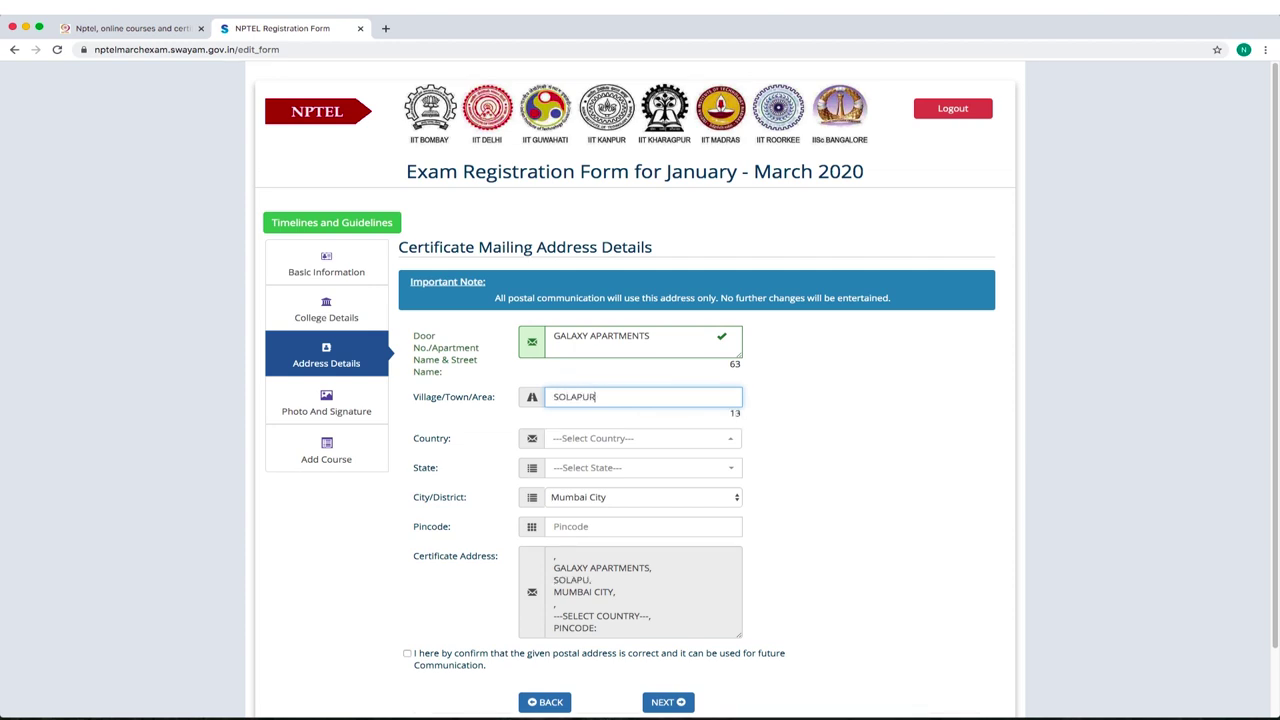
left_click(602, 440)
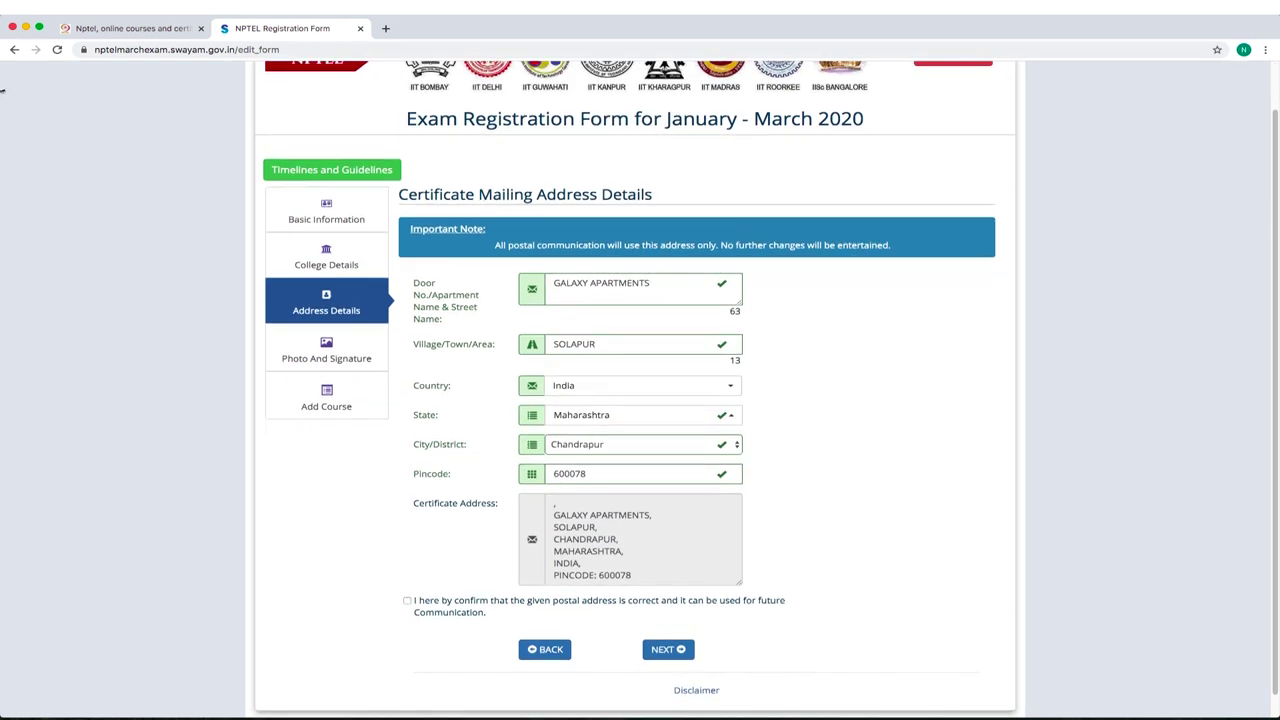
left_click(418, 610)
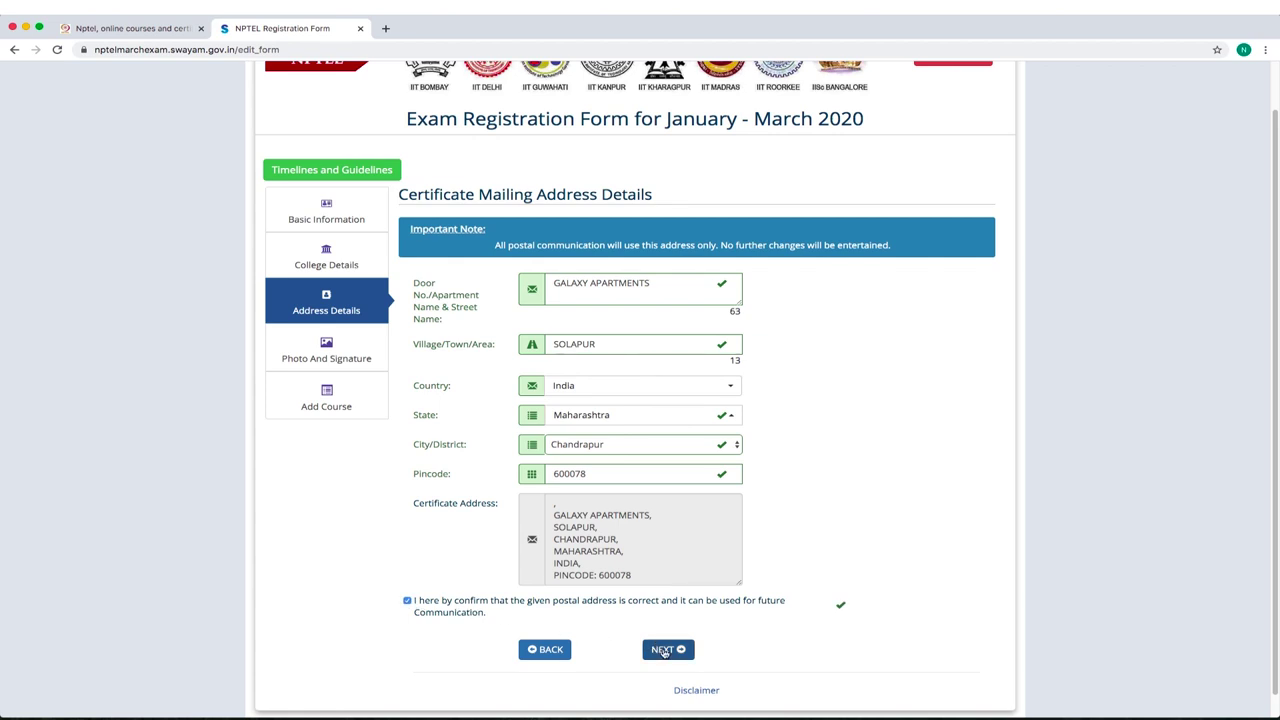
left_click(663, 650)
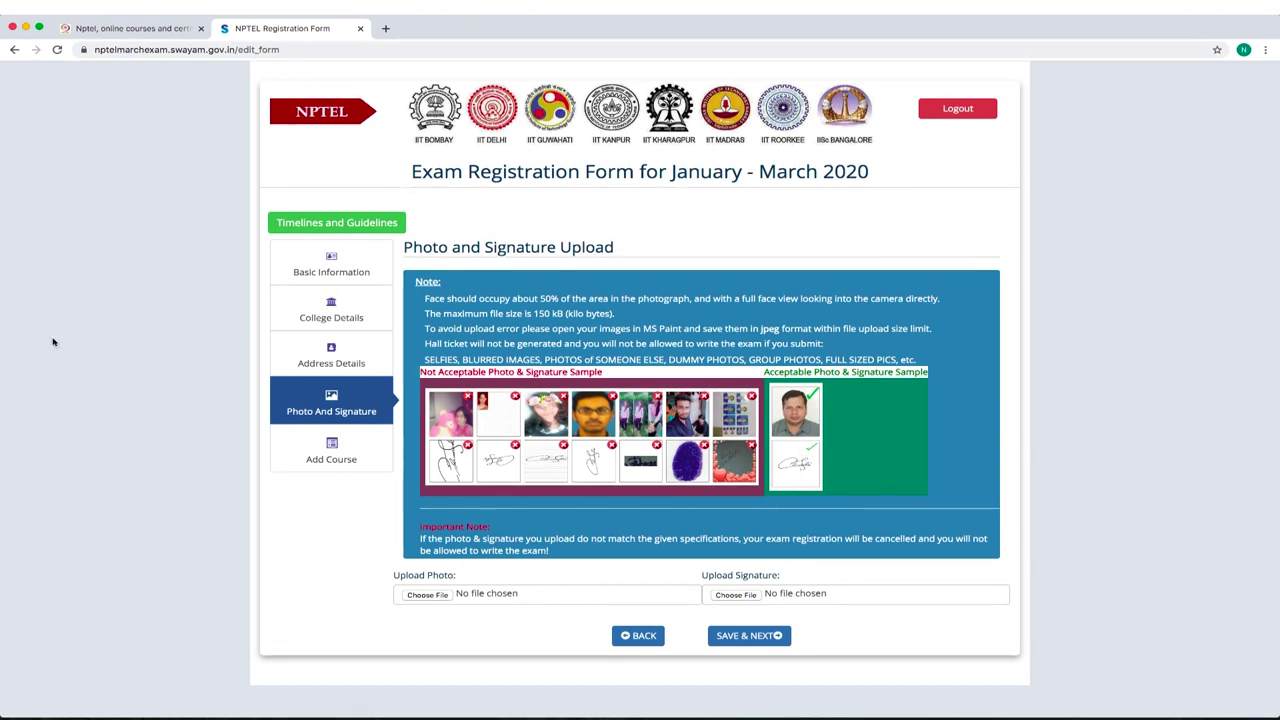
Choose the photo file for the Upload Photo field.
left_click(430, 596)
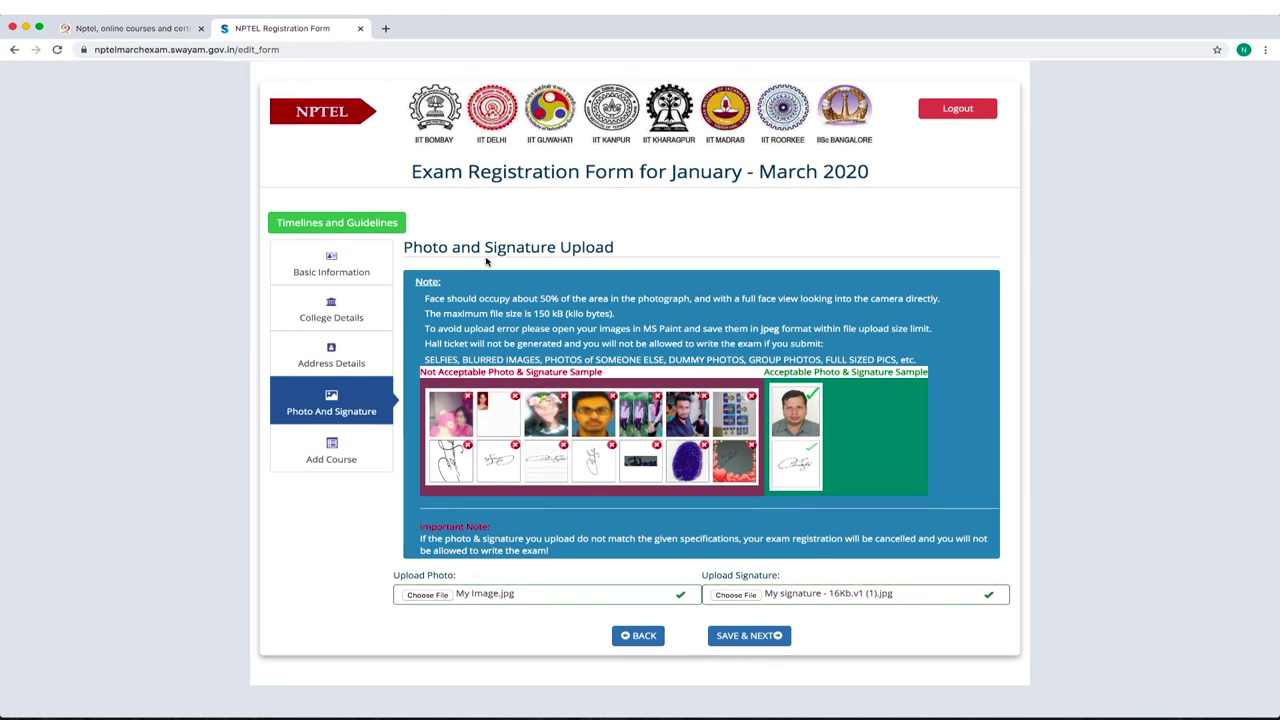
Save the photo and signature and acknowledge the 'Saved your basic info' alert.
left_click(747, 638)
left_click(755, 128)
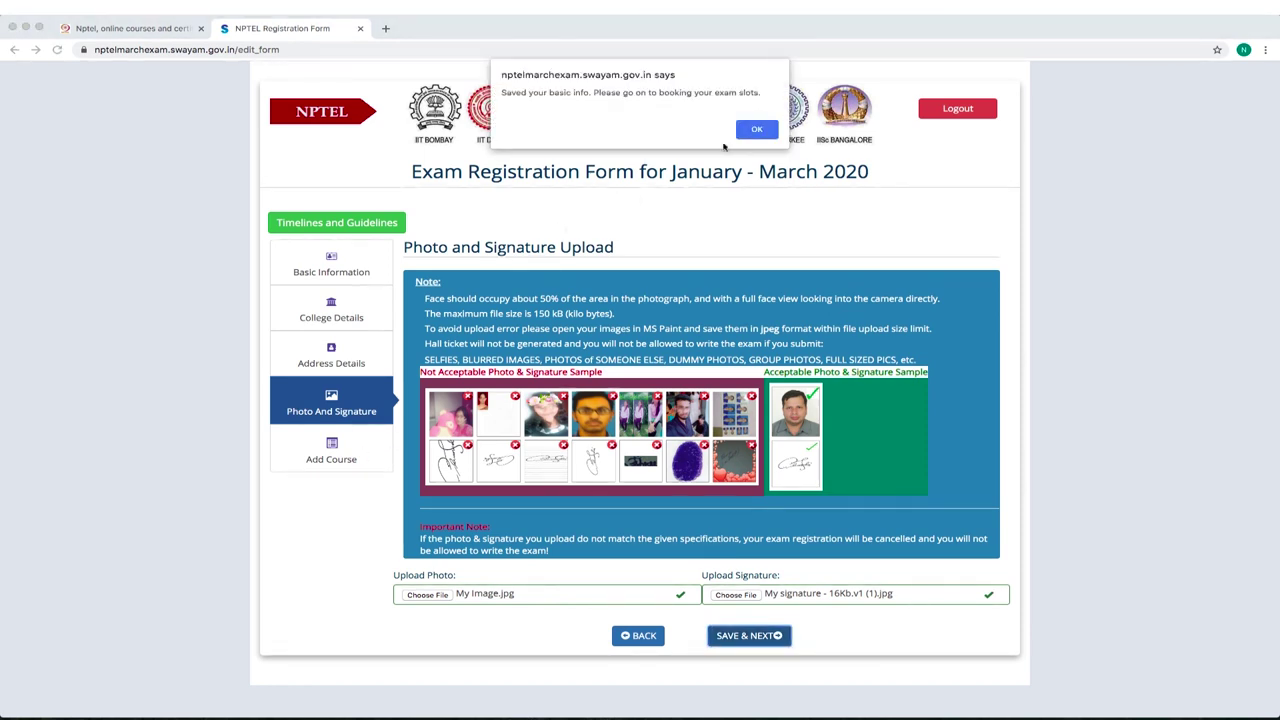
left_click(757, 129)
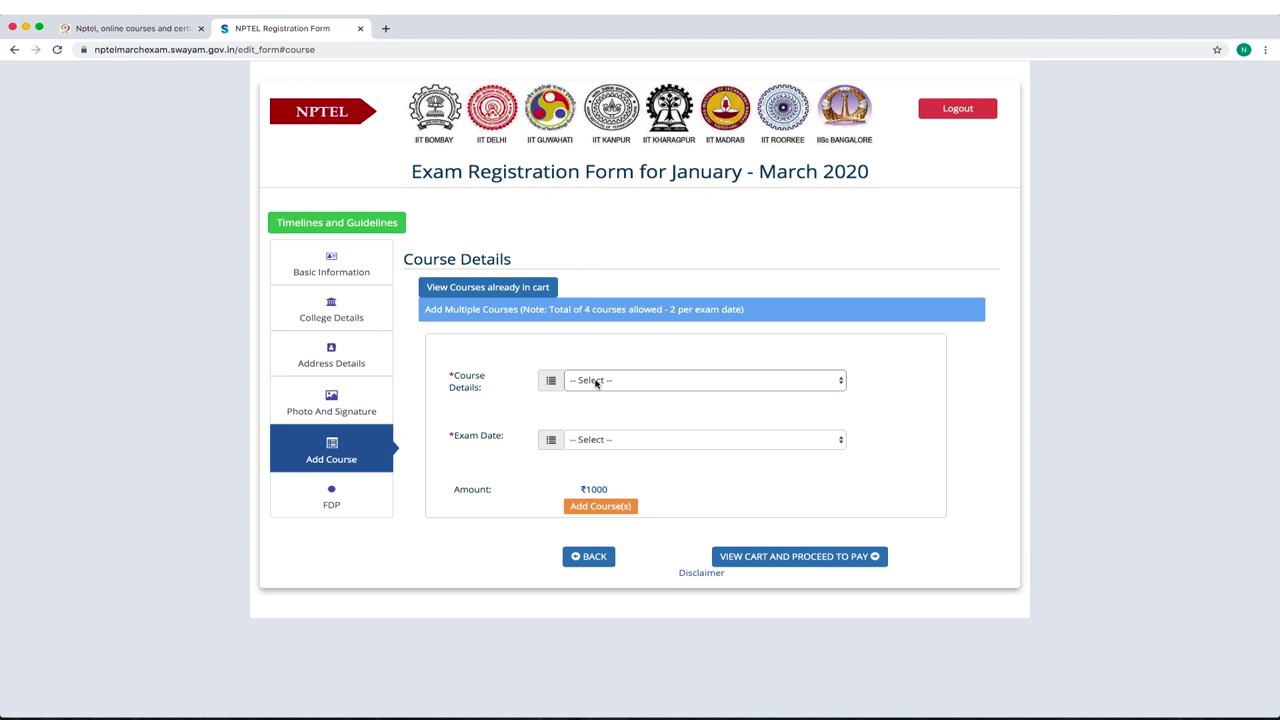
Select Aircraft Maintenance for the 2020-03-29 Morning Session exam.
left_click(597, 381)
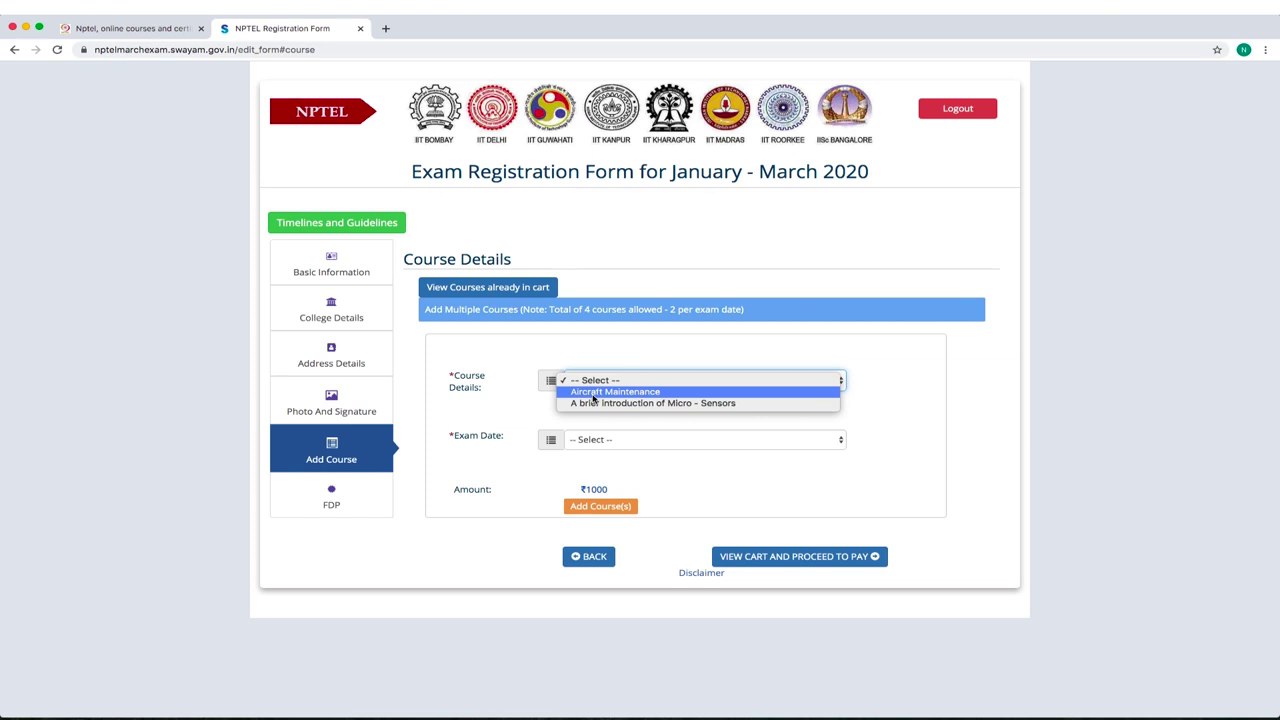
left_click(592, 395)
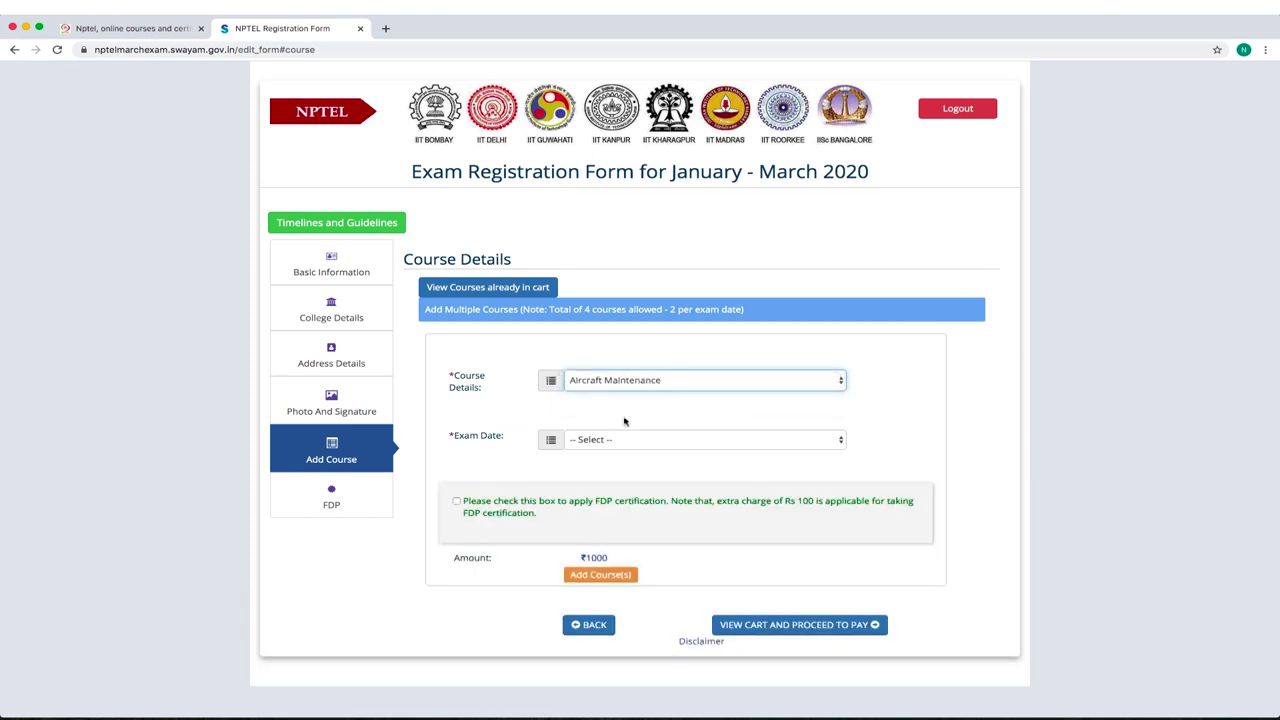
left_click(581, 440)
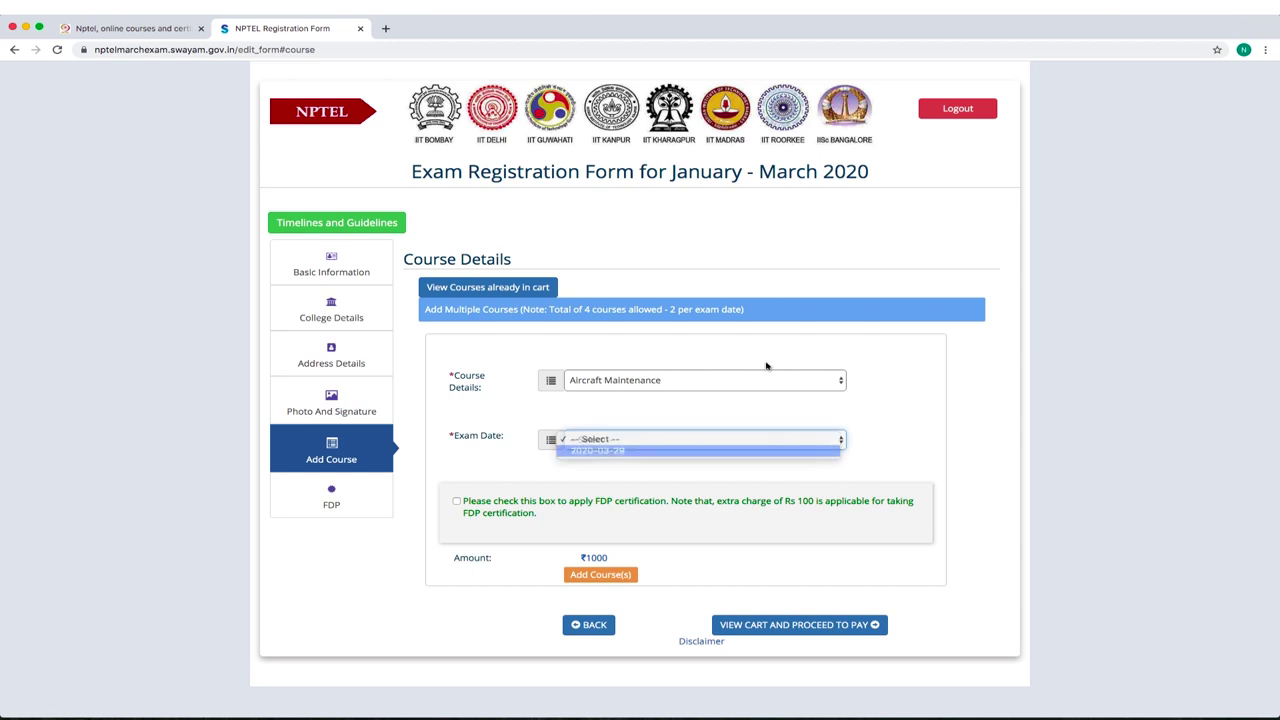
left_click(600, 451)
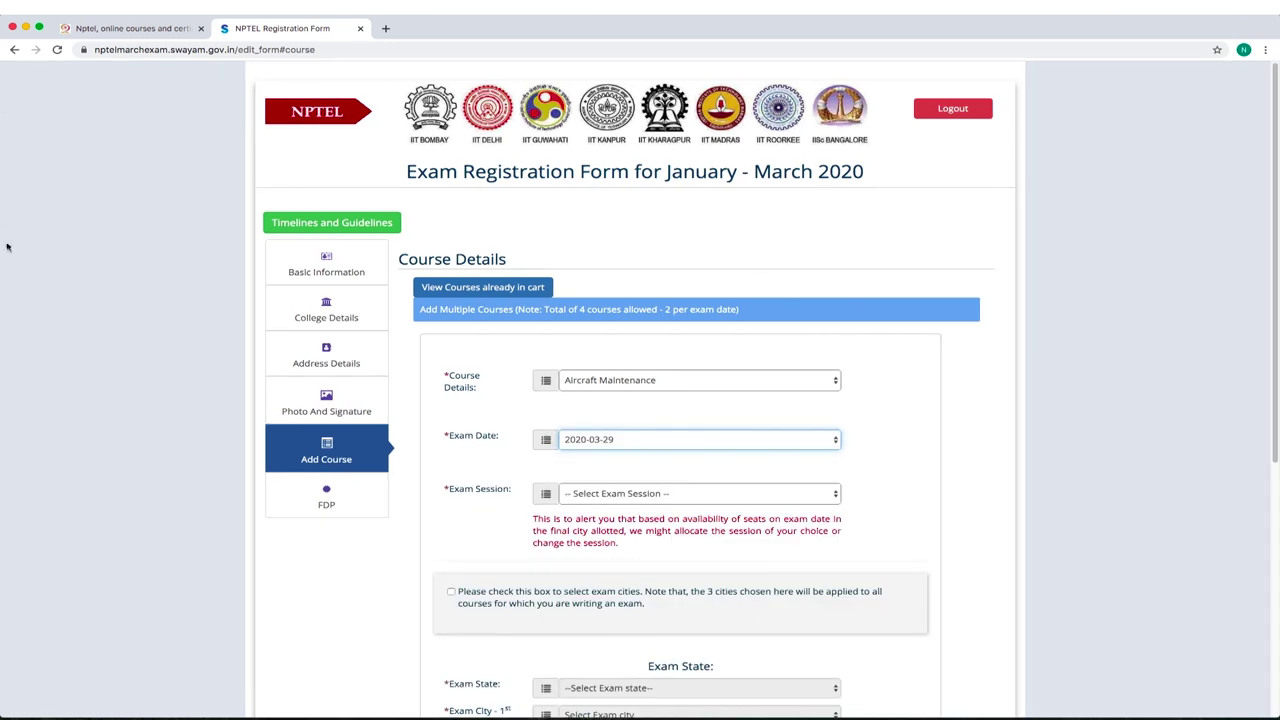
left_click(633, 495)
left_click(630, 506)
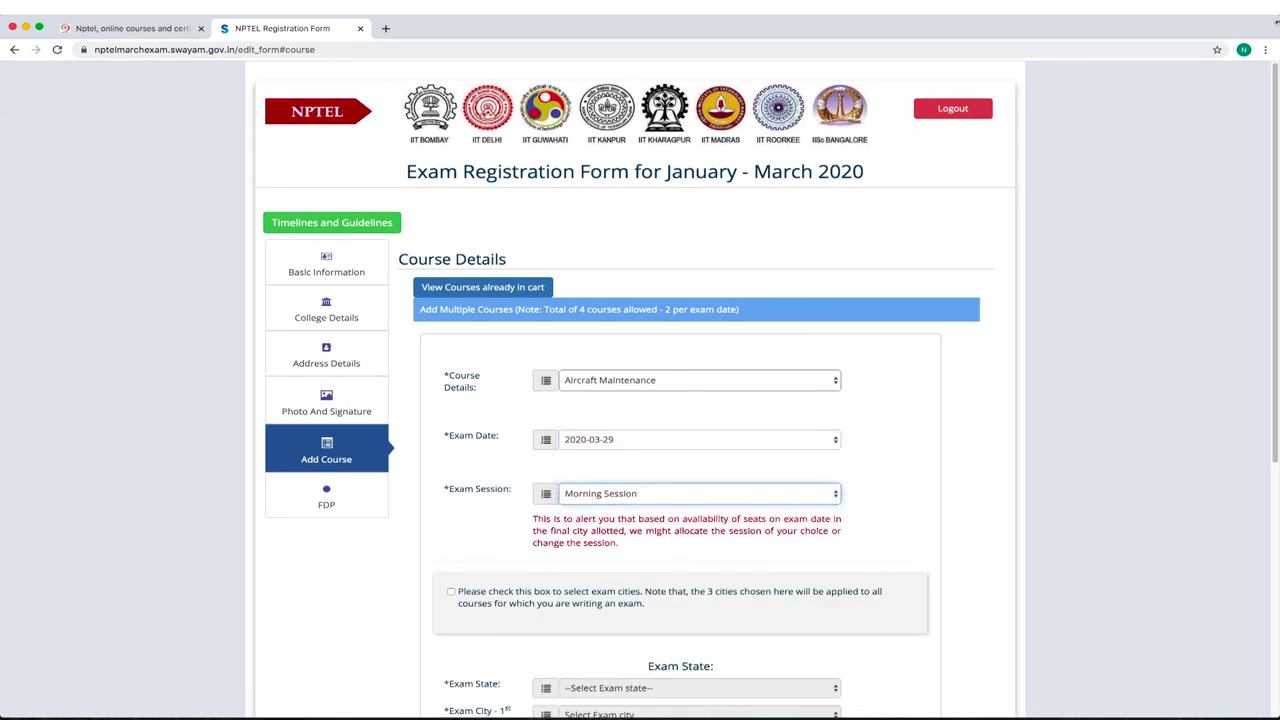
Enable exam-city choices and set the first choice to Tamil Nadu, Chennai-Avadi.
left_click_drag(1276, 122, 1276, 275)
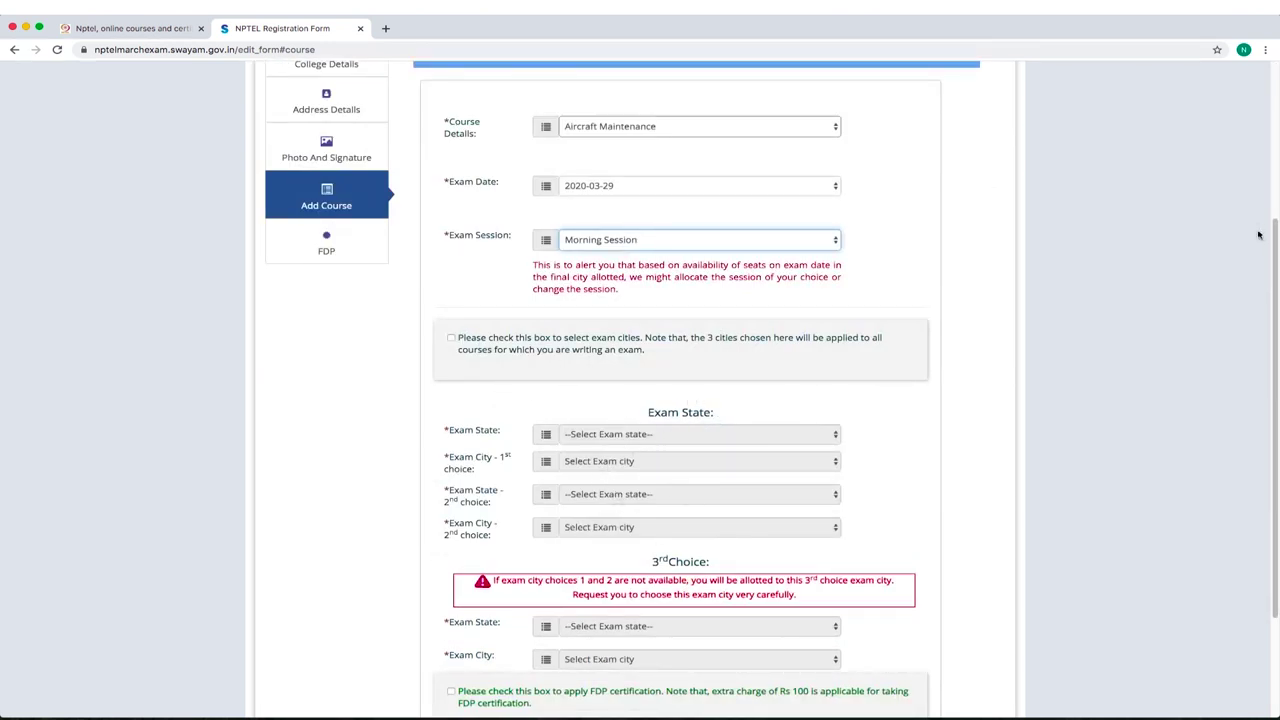
scroll(1273, 235, "down", 3)
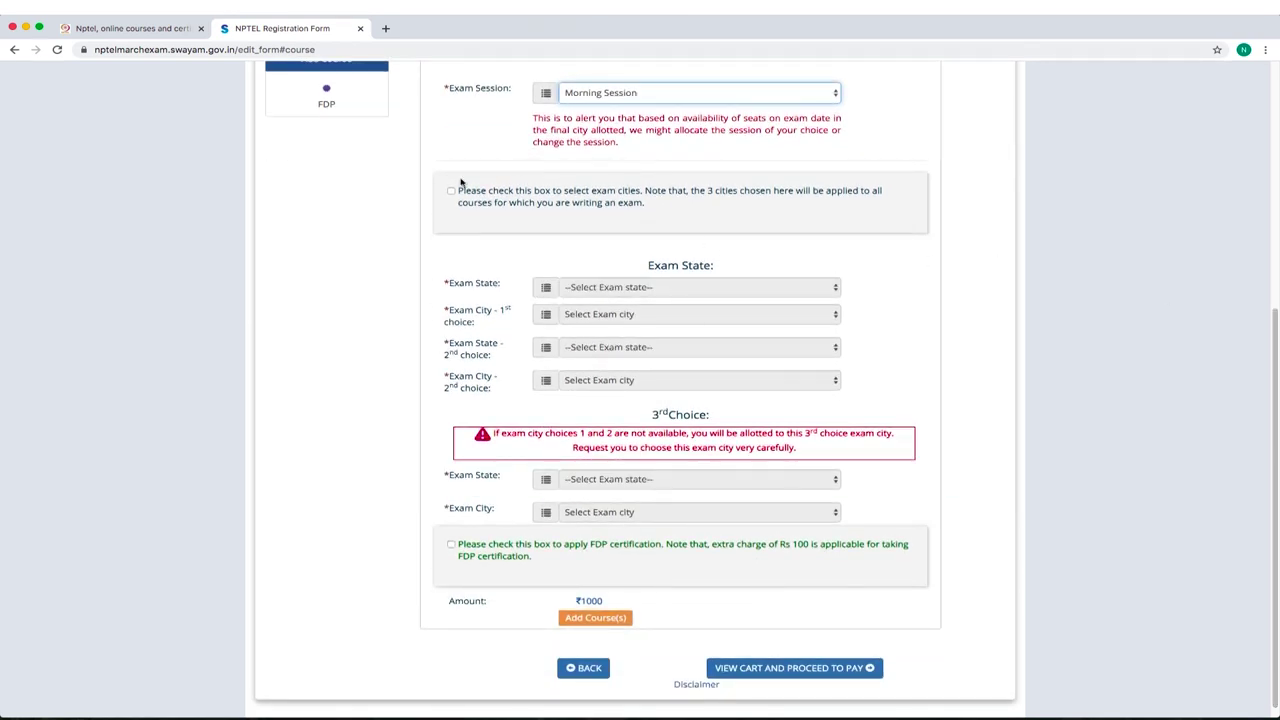
left_click(452, 192)
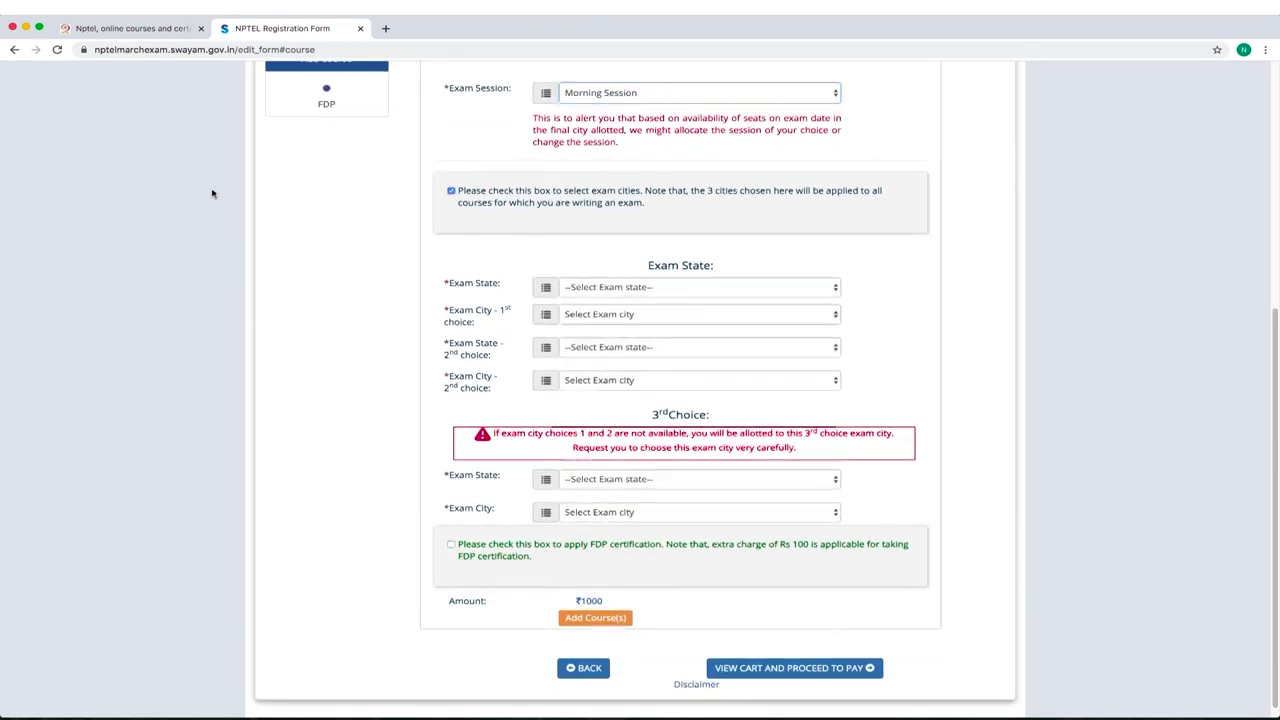
left_click(594, 288)
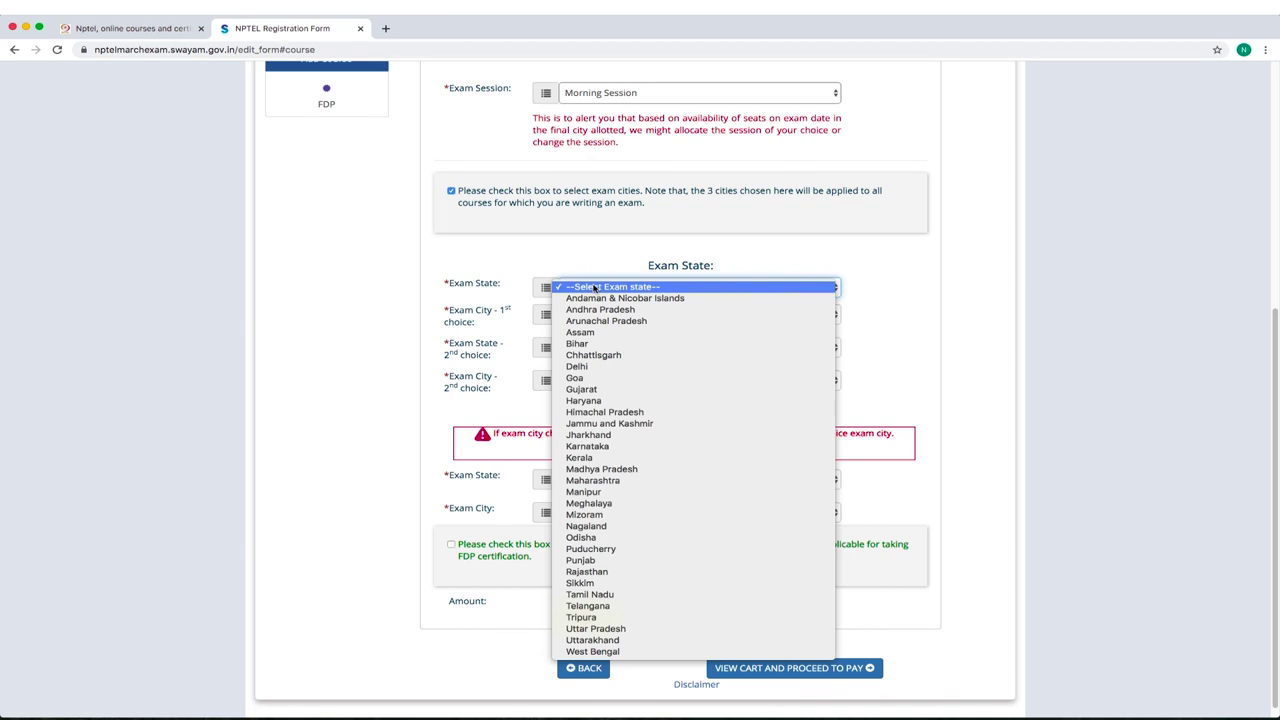
left_click(607, 597)
left_click(590, 316)
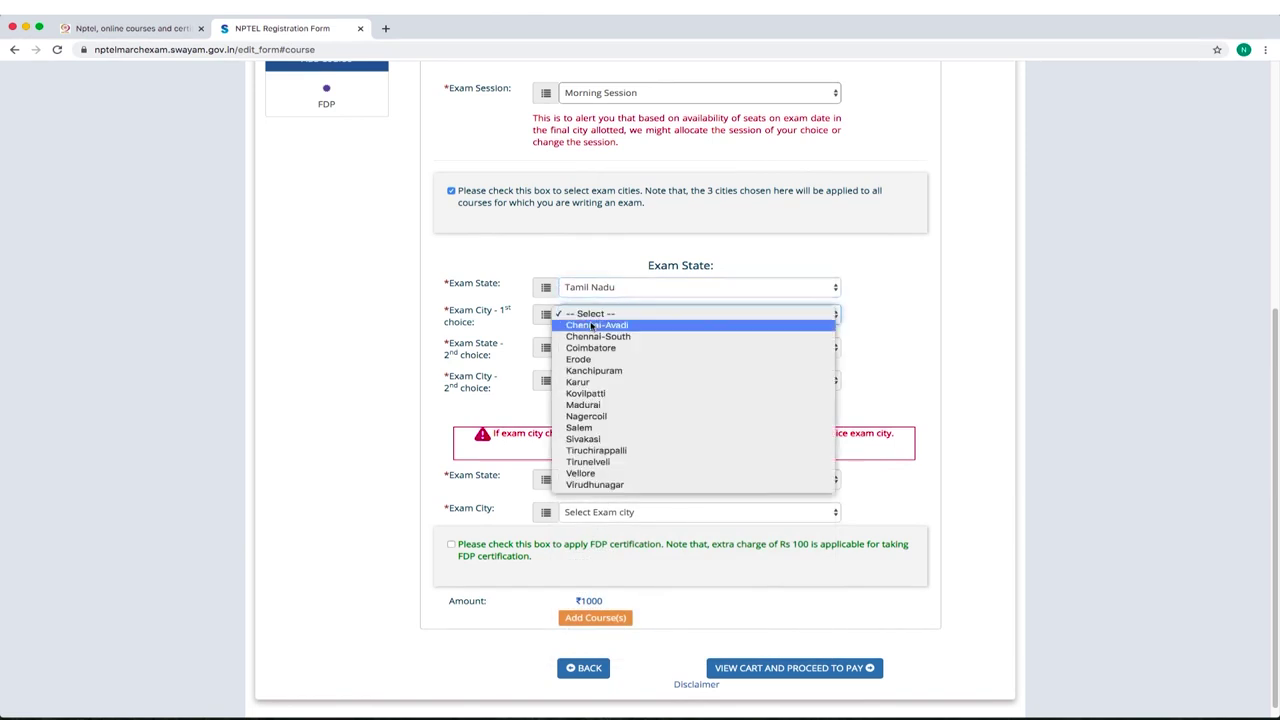
left_click(594, 326)
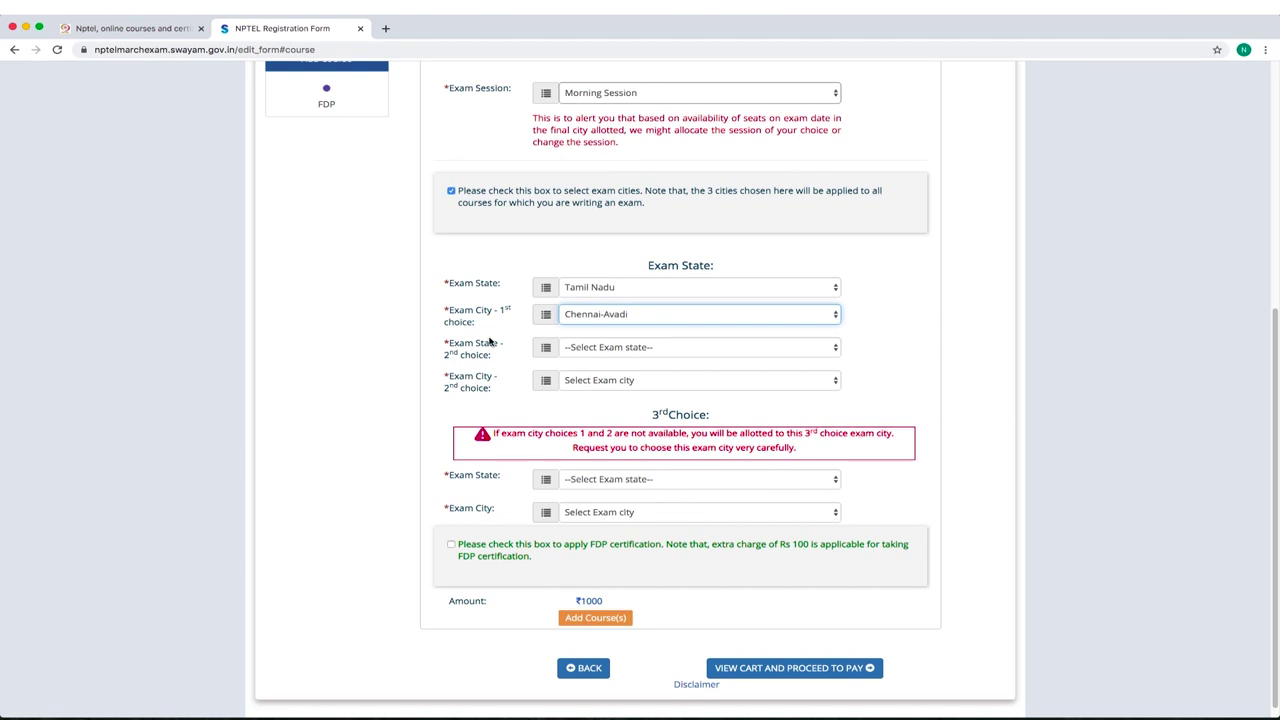
Set Tamil Nadu's Kanchipuram and Chennai-South as second and third cities, and add FDP certification (₹1100).
left_click(589, 347)
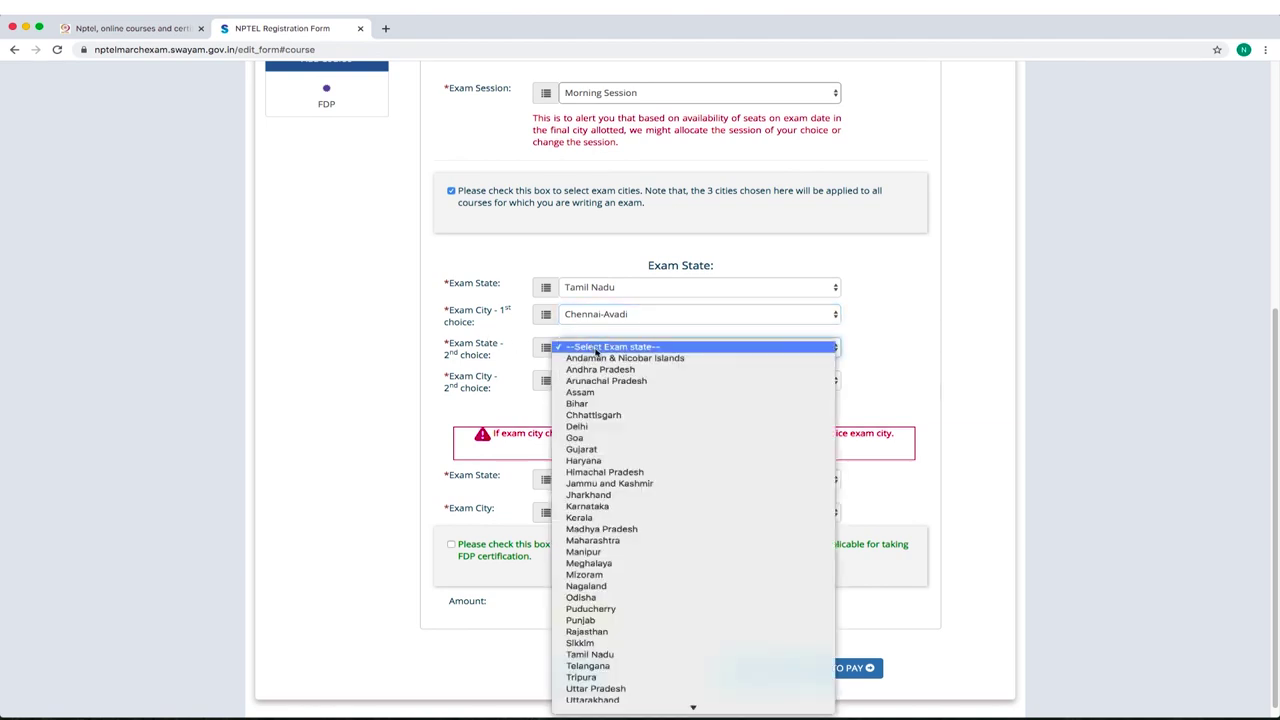
left_click(590, 654)
left_click(618, 381)
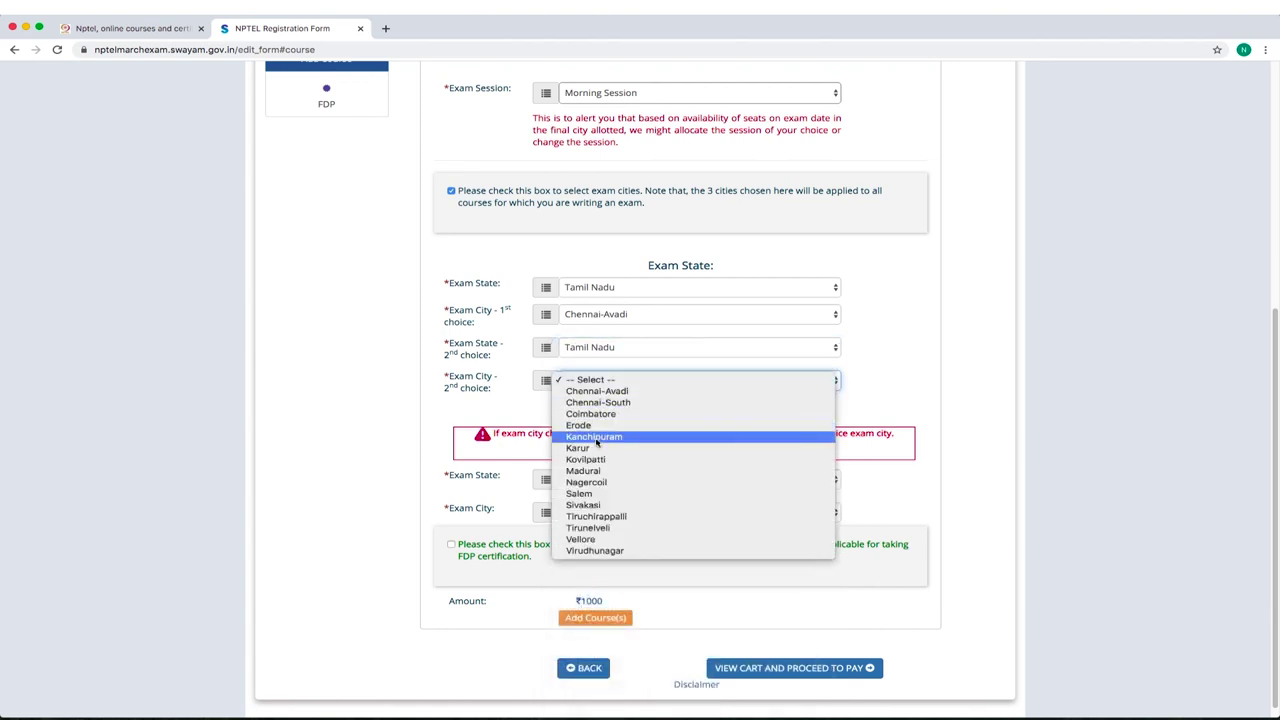
left_click(595, 437)
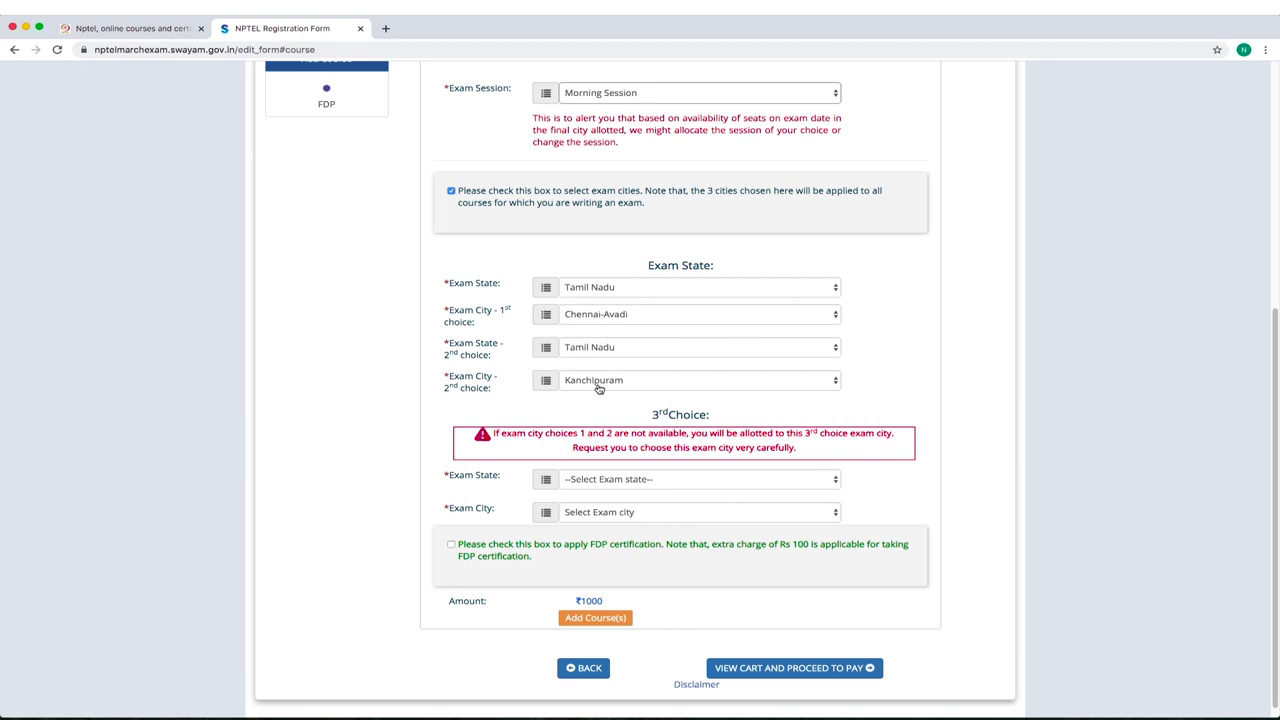
left_click(622, 481)
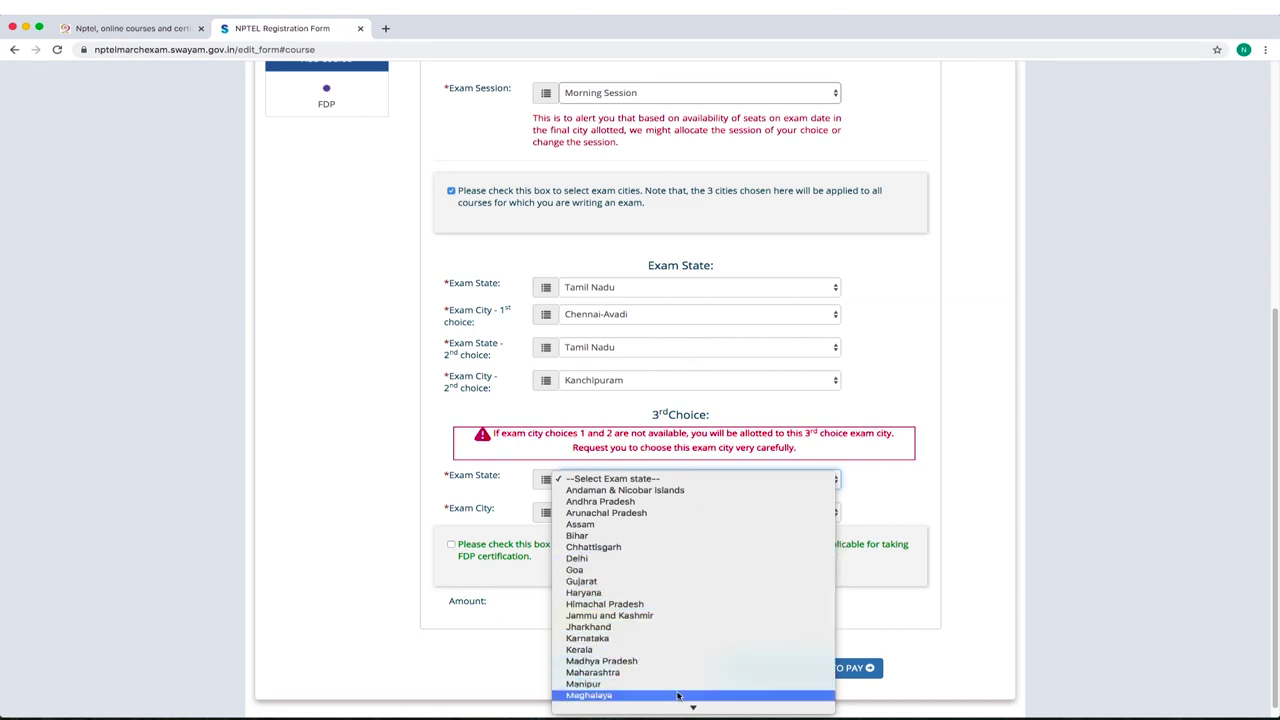
mouse_move(689, 700)
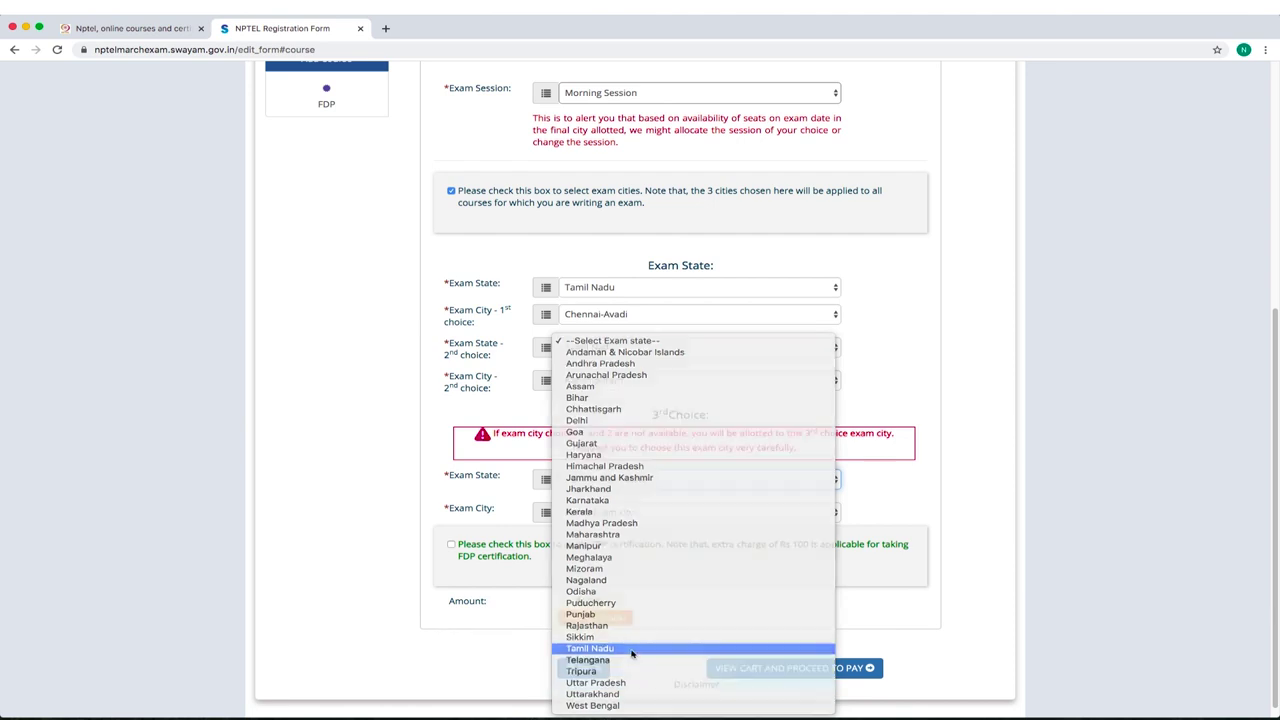
left_click(628, 649)
left_click(590, 512)
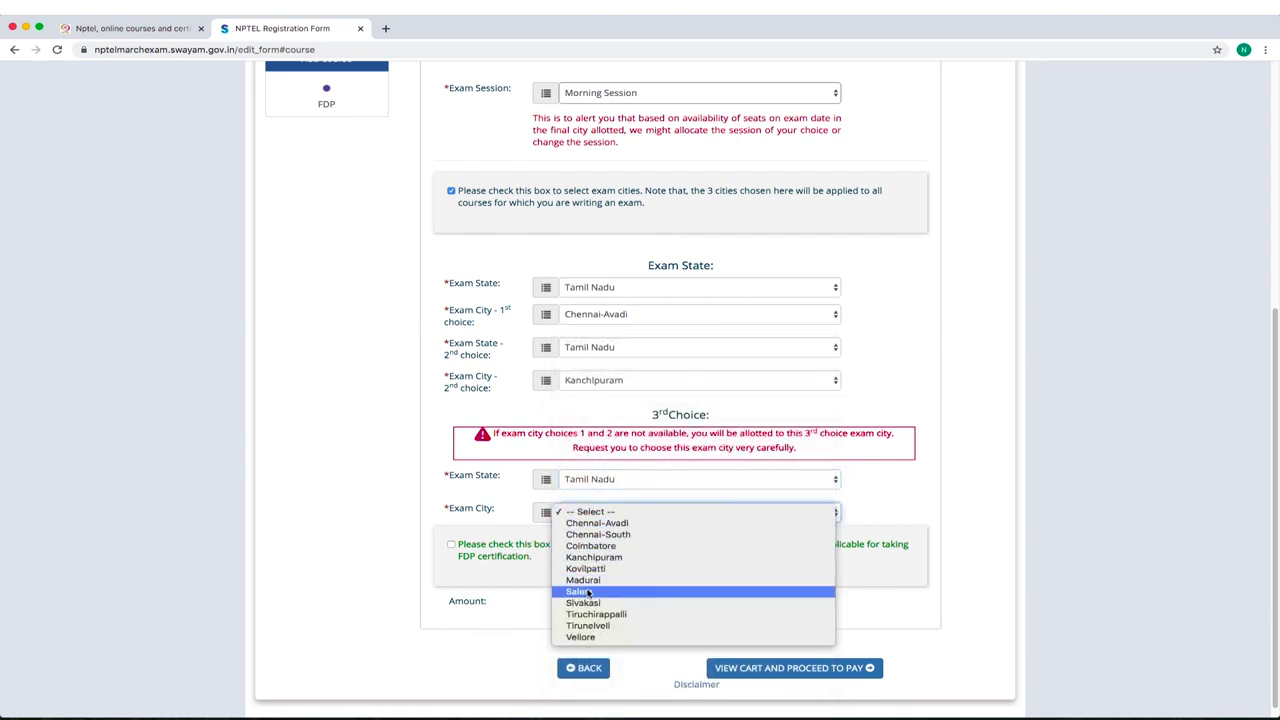
left_click(610, 535)
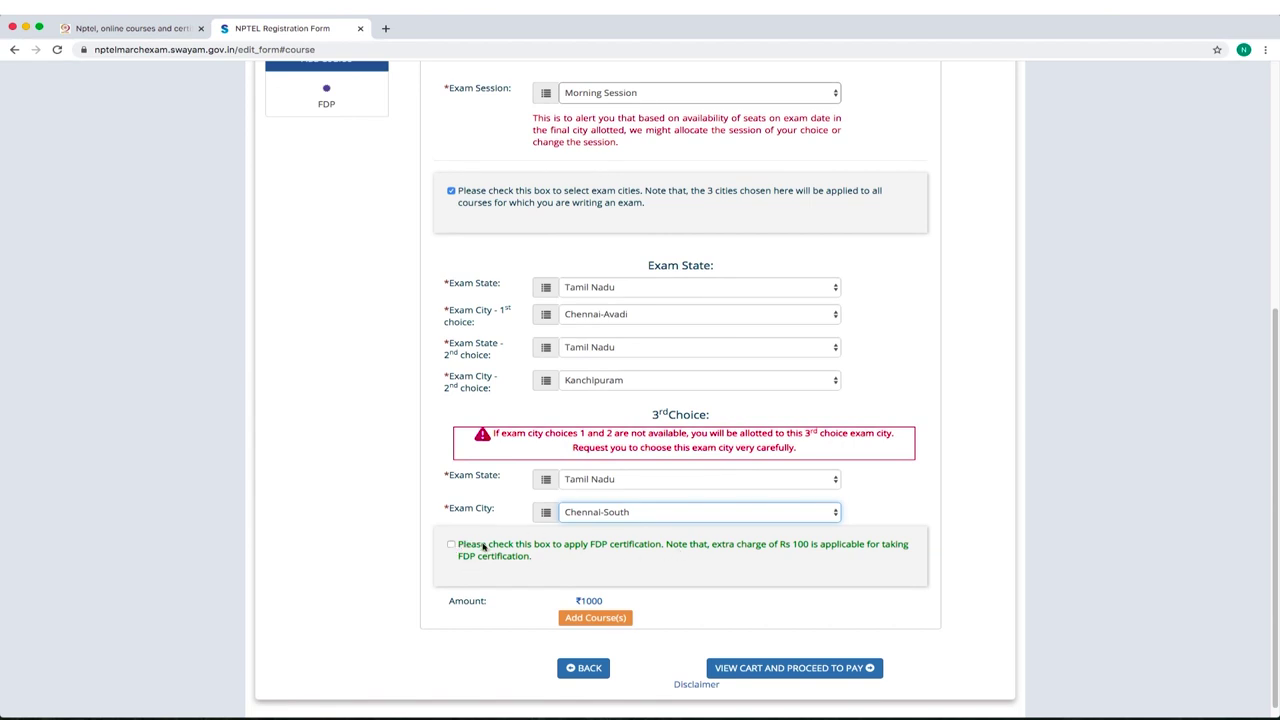
left_click(451, 546)
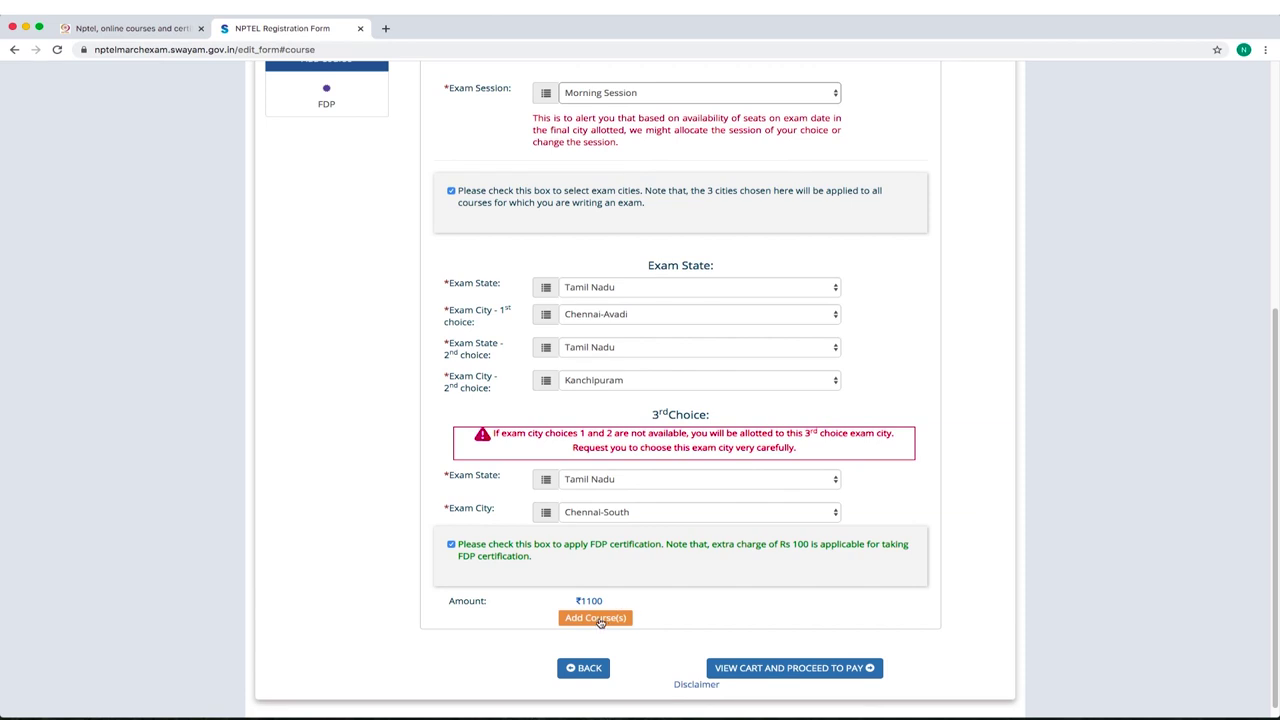
Add Aircraft Maintenance to the cart, preview the ₹1100 unpaid list, then return to add another course.
left_click(597, 619)
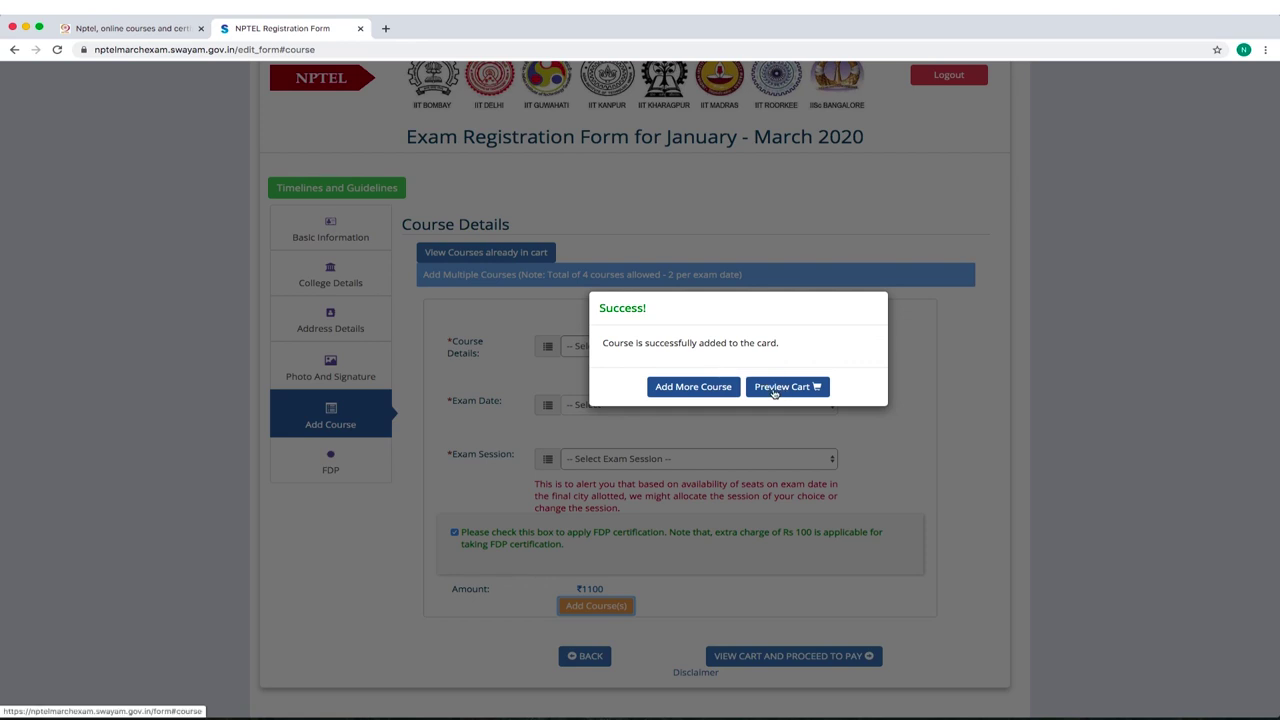
left_click(770, 388)
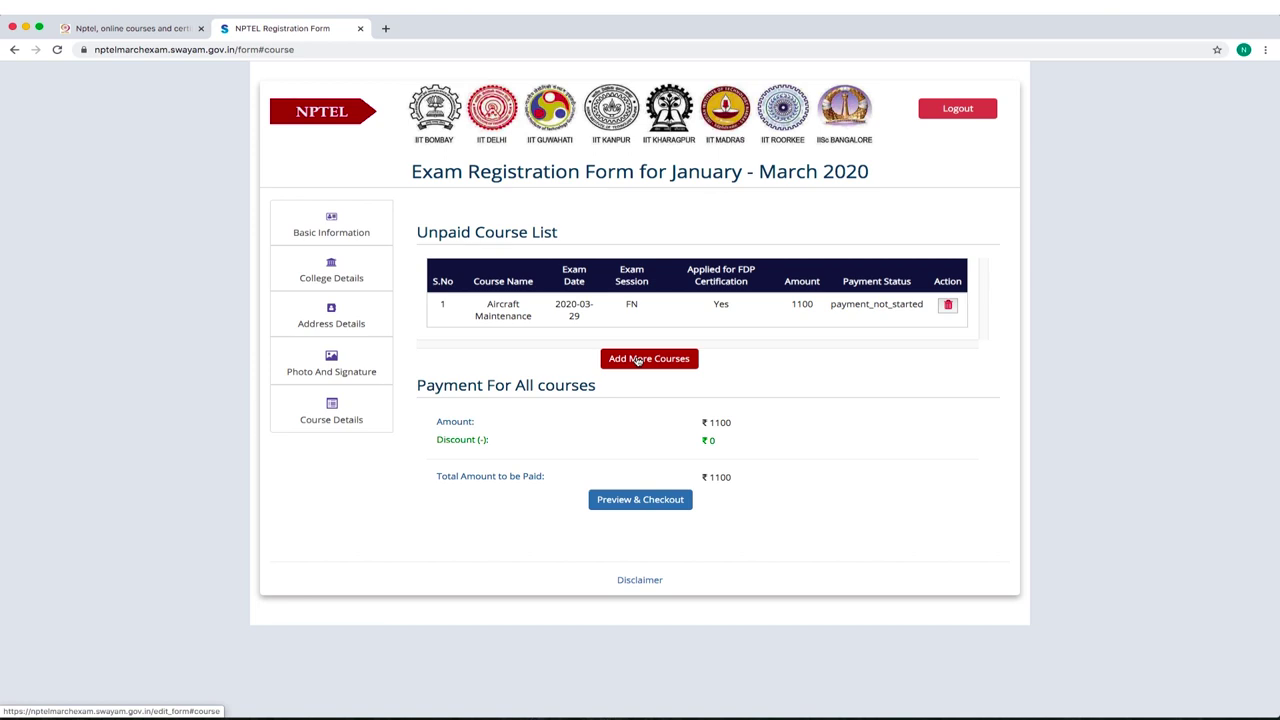
left_click(637, 359)
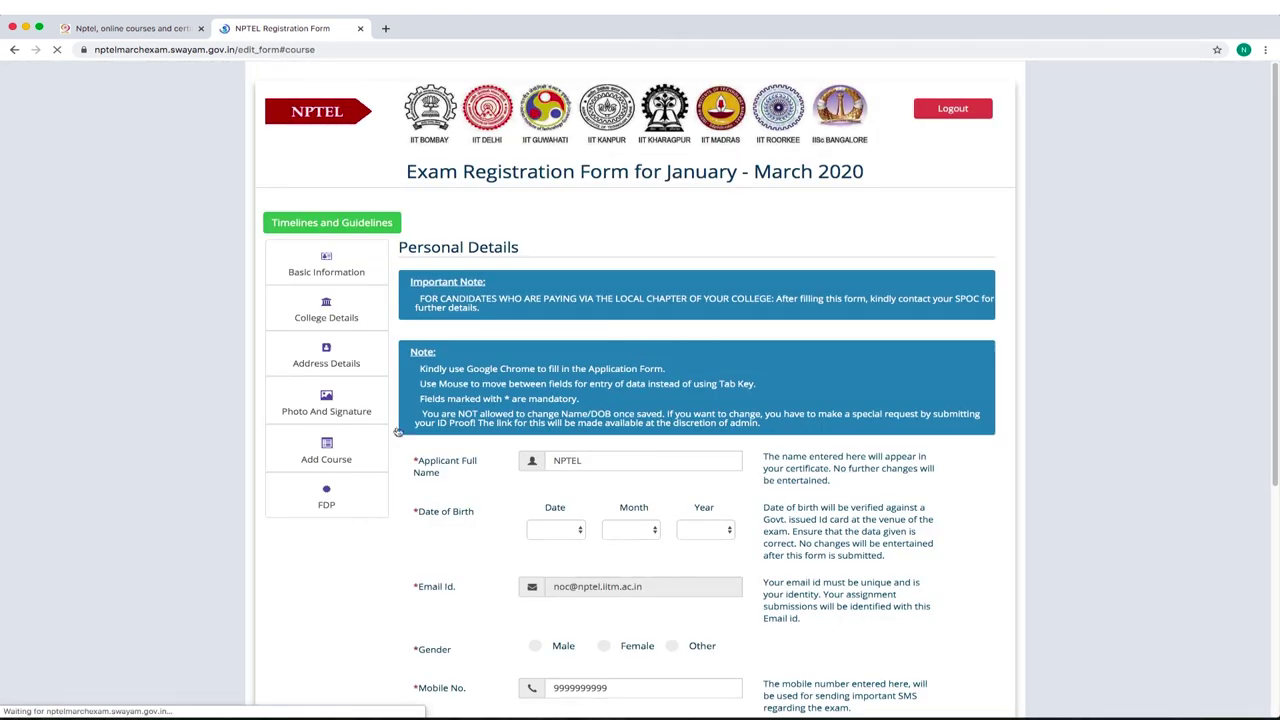
Select 'A brief Introduction of Micro-Sensors' for the 2020-03-29 Evening Session.
left_click(388, 452)
left_click(600, 381)
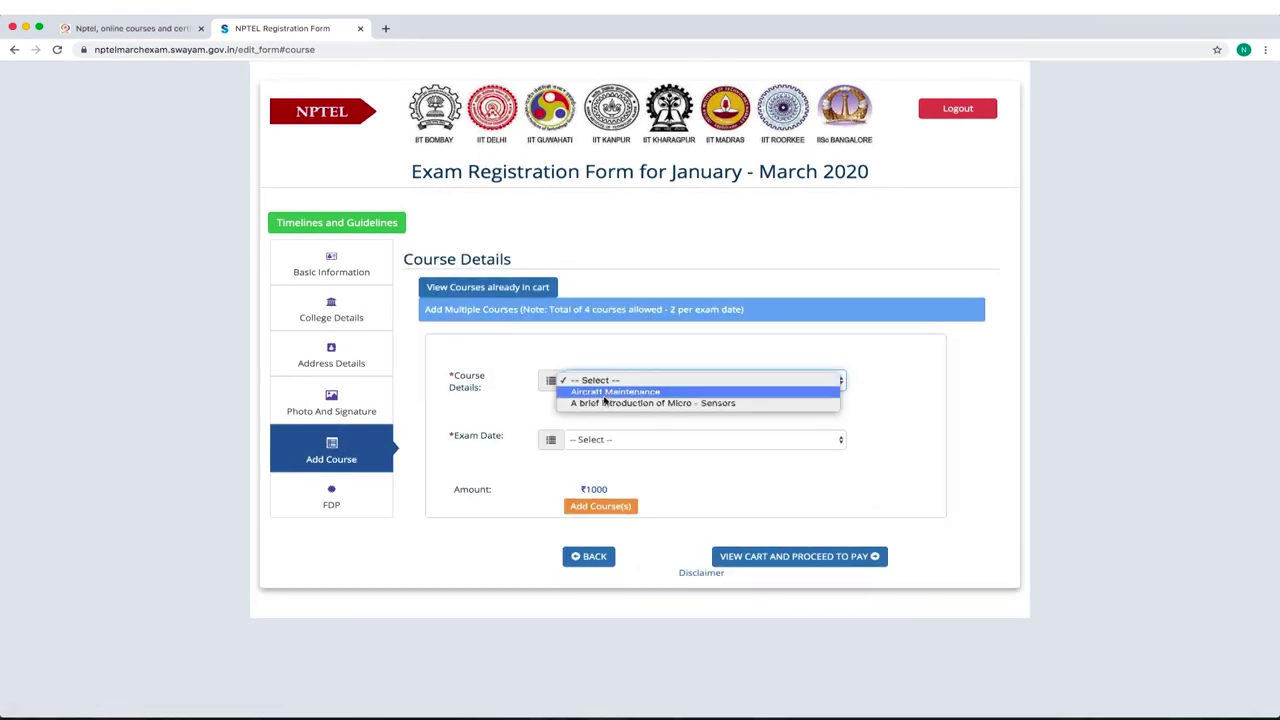
left_click(605, 403)
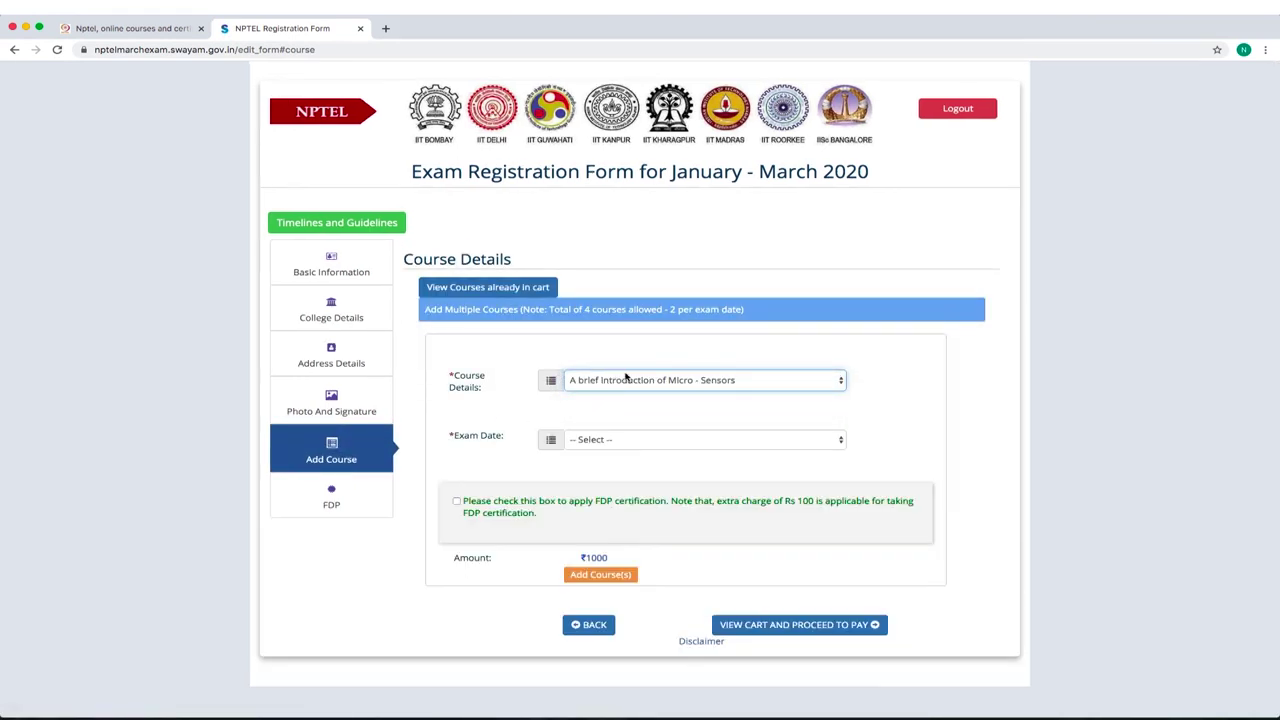
left_click(601, 440)
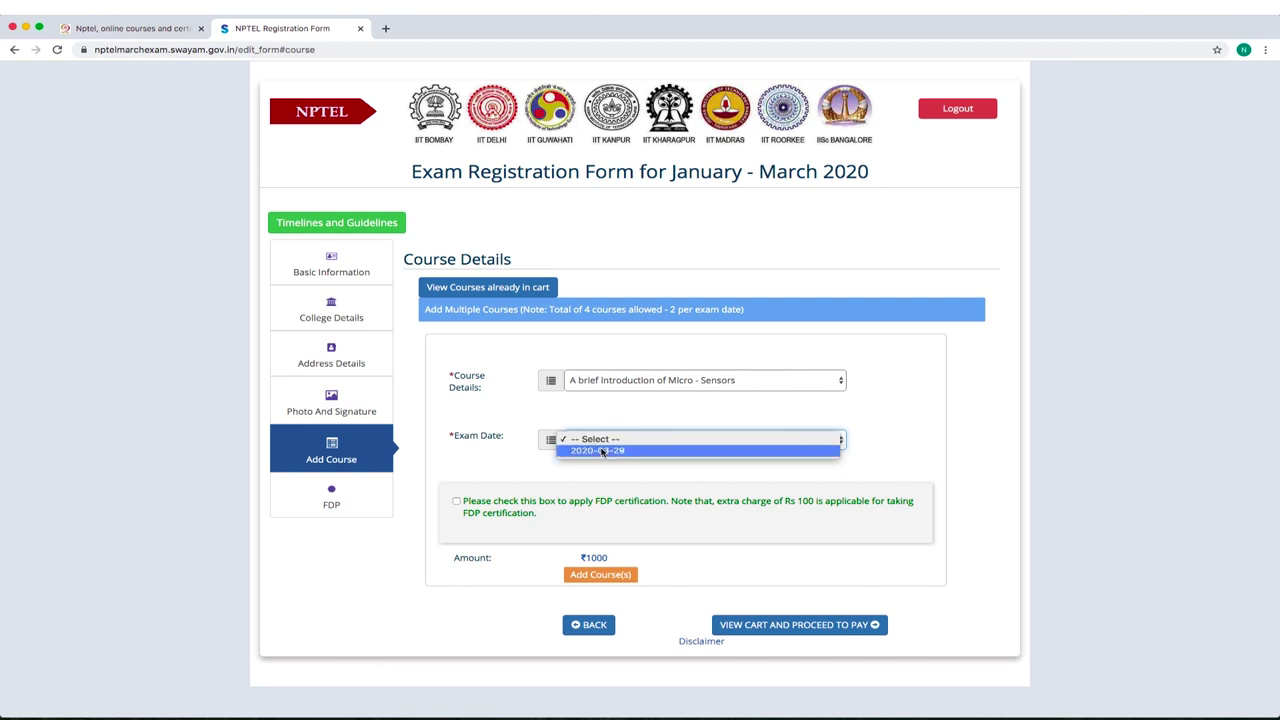
left_click(603, 451)
left_click(606, 497)
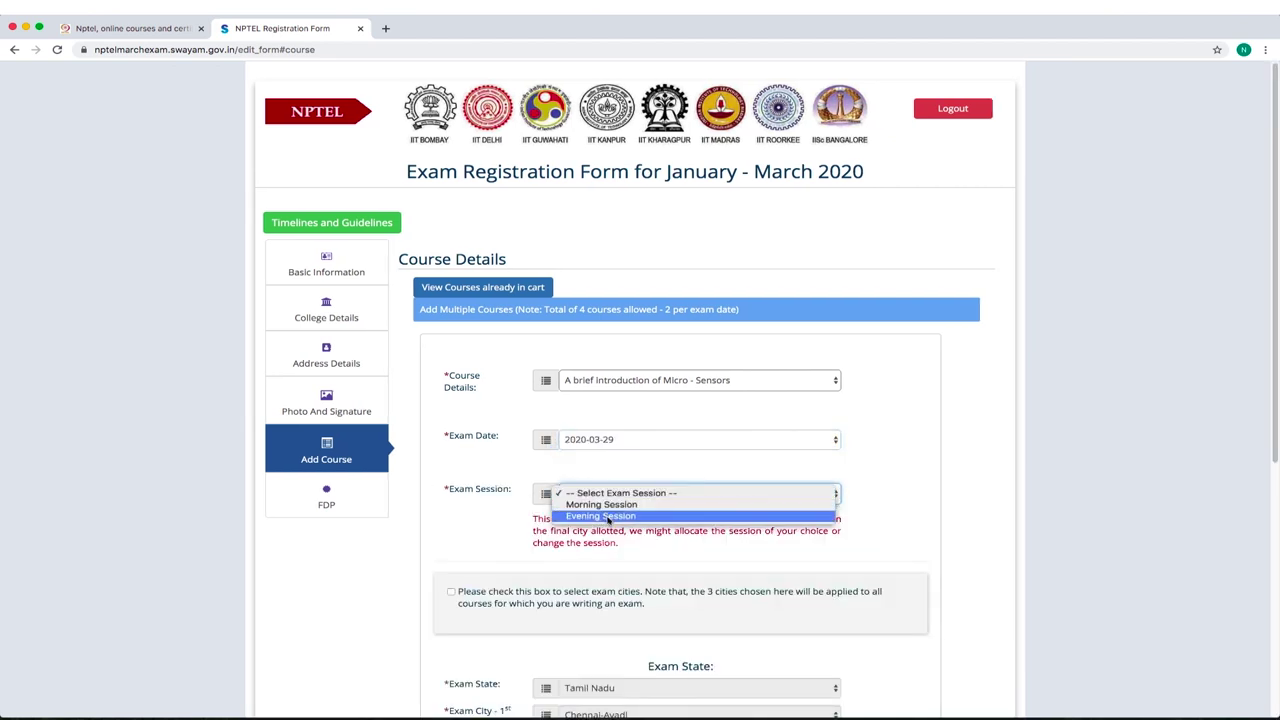
left_click(605, 516)
After the Morning slot proves full, keep the Evening Session and scroll to the exam-city section.
left_click(610, 496)
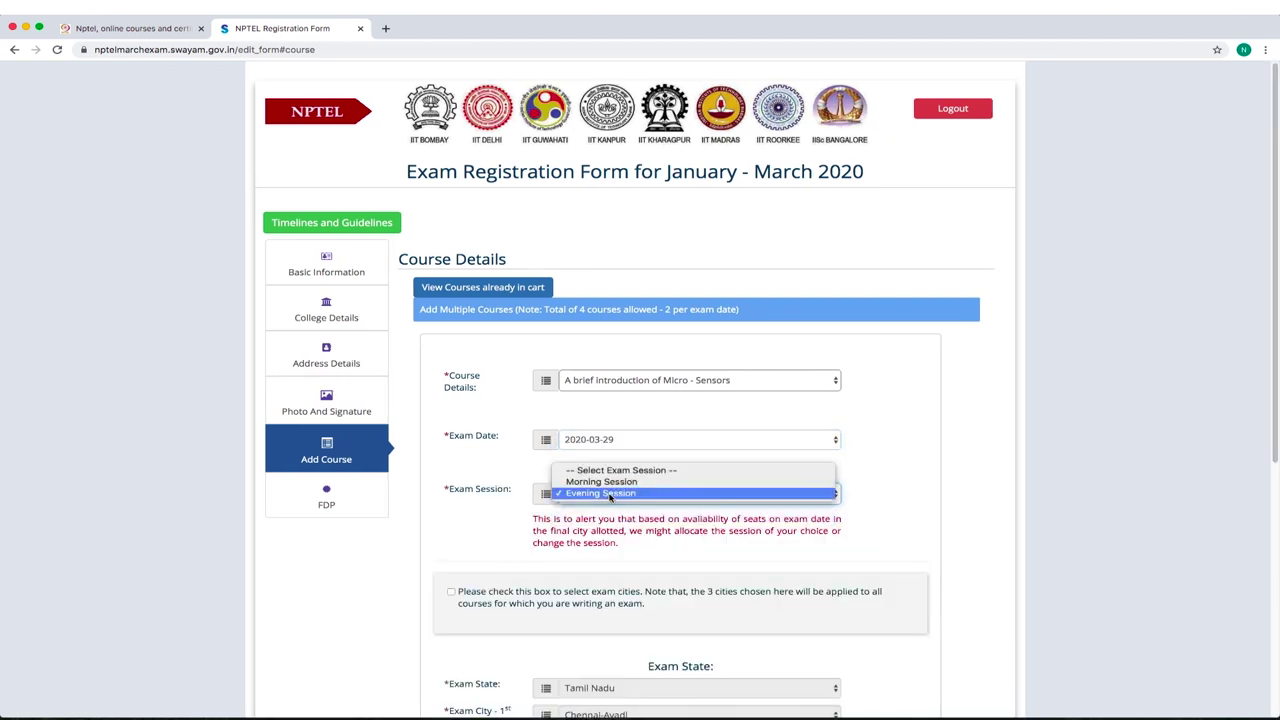
left_click(609, 482)
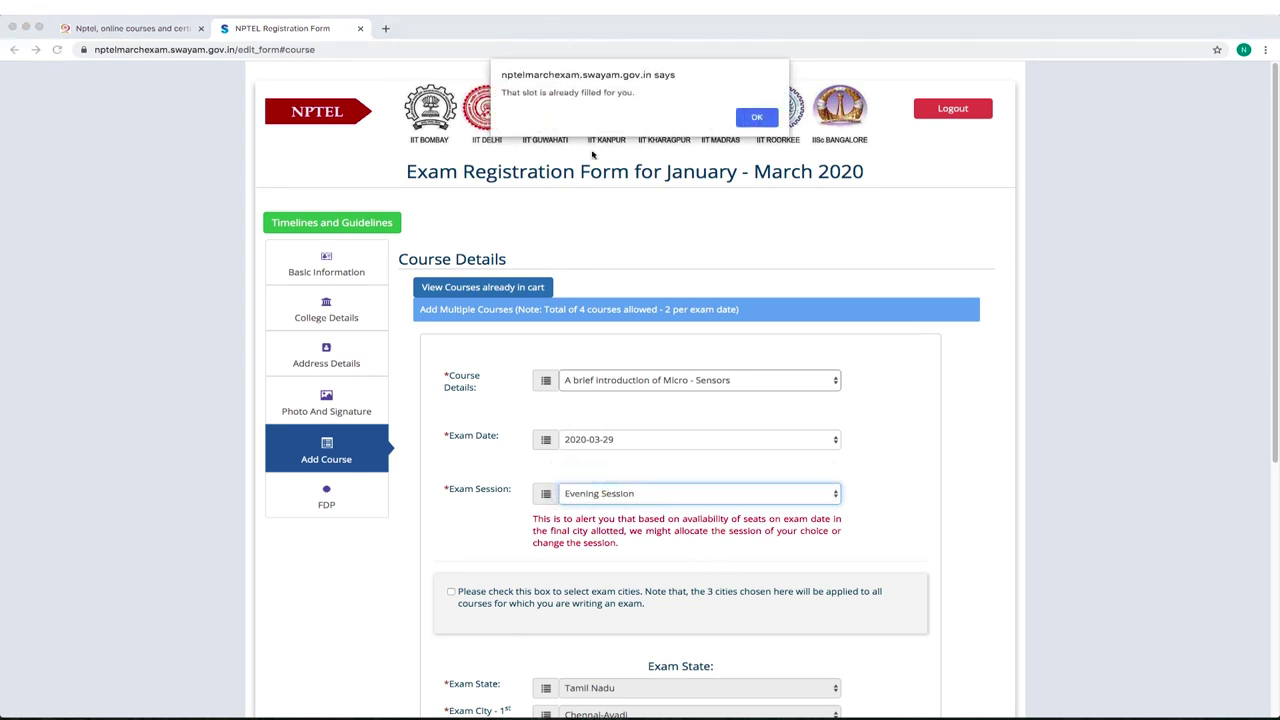
left_click(756, 118)
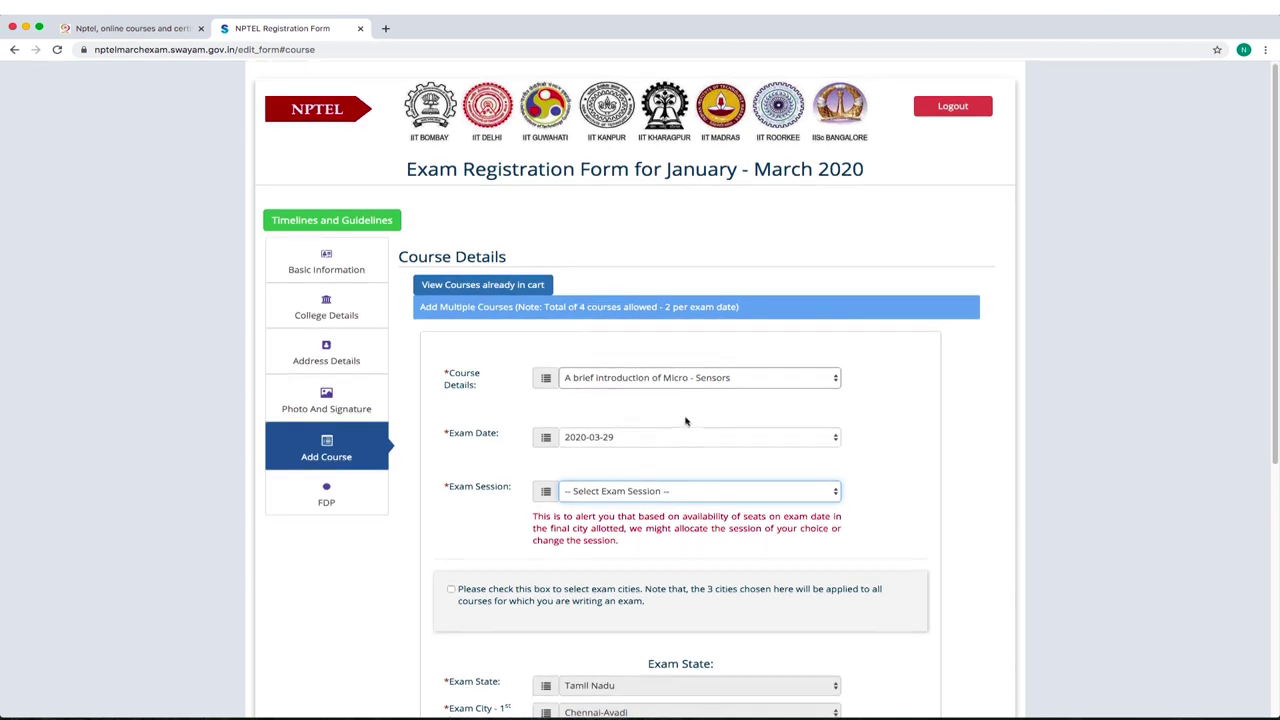
scroll(658, 484, "down", 1)
left_click(654, 445)
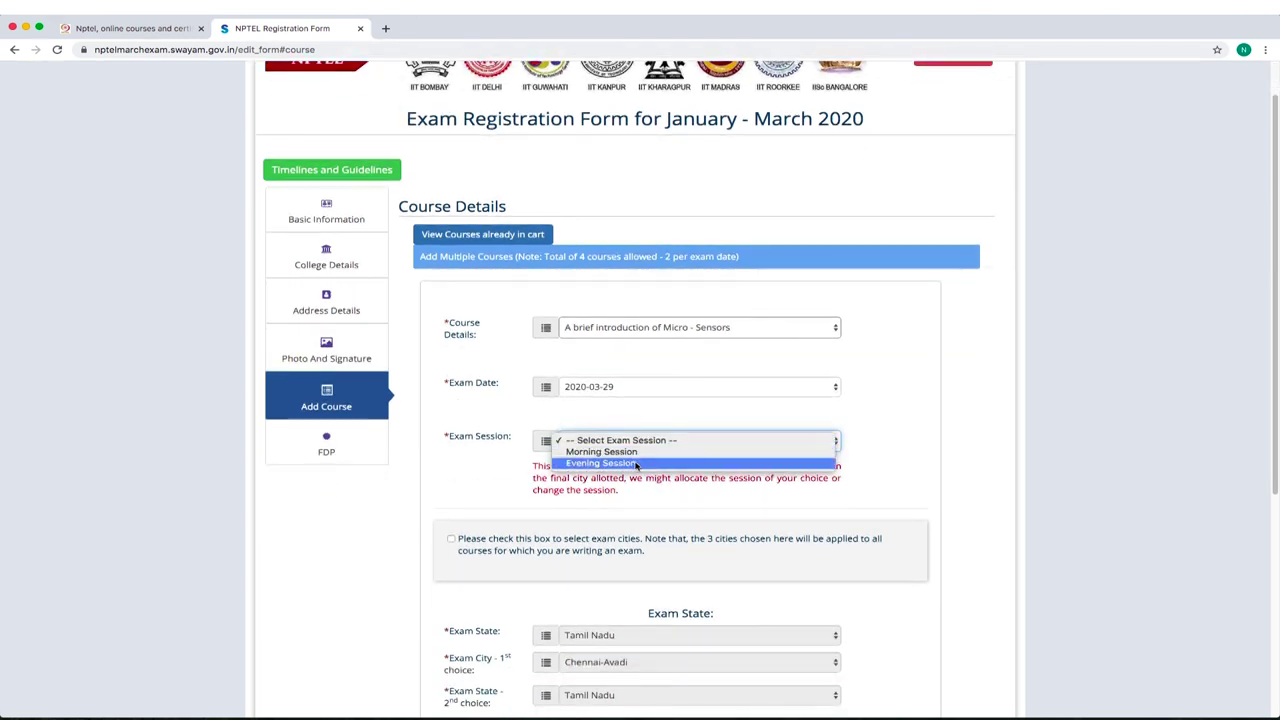
left_click(620, 461)
scroll(500, 490, "down", 1)
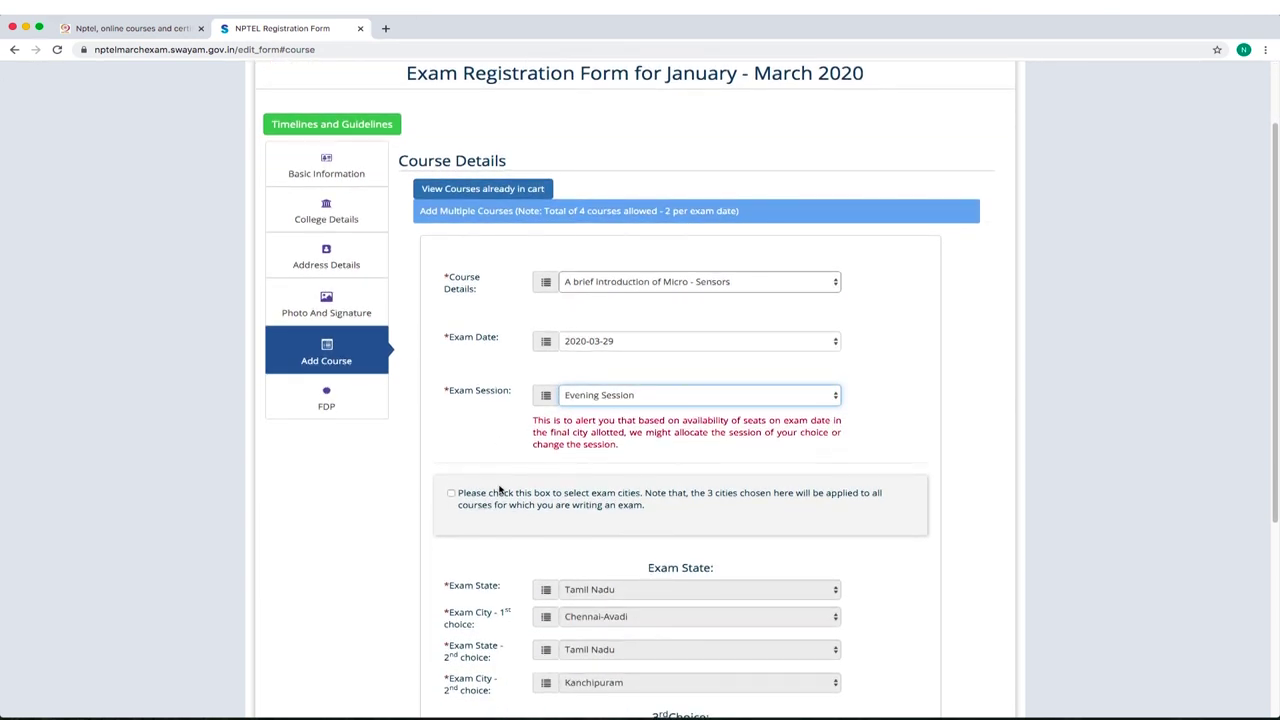
scroll(694, 558, "down", 1)
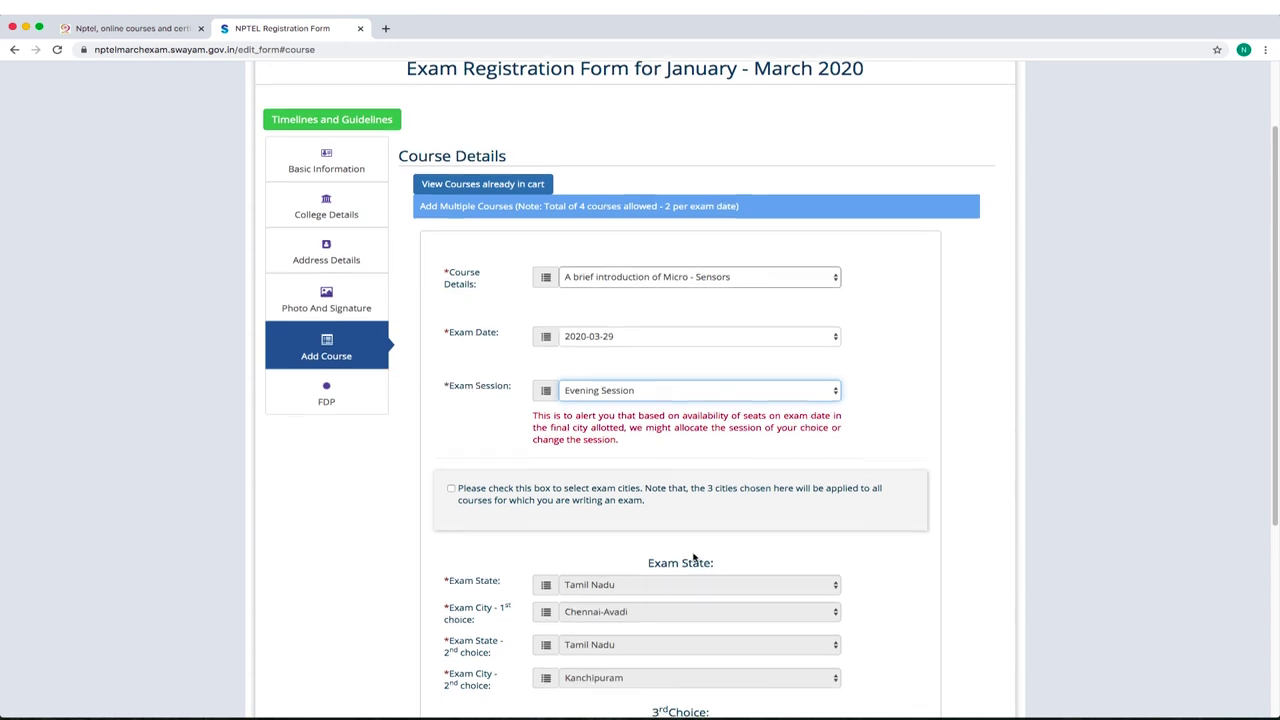
left_click_drag(1276, 204, 1276, 370)
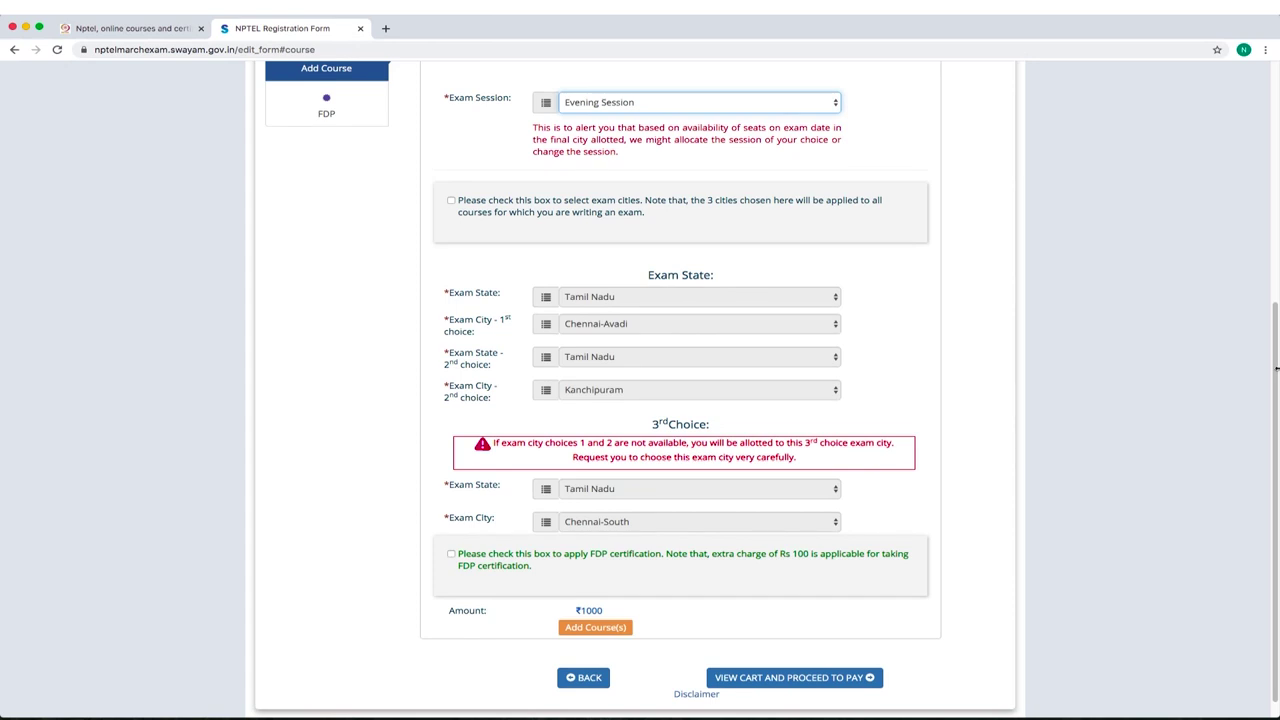
Enable exam cities in Tamil Nadu with Coimbatore first and Madurai third choice.
left_click(451, 201)
left_click(619, 300)
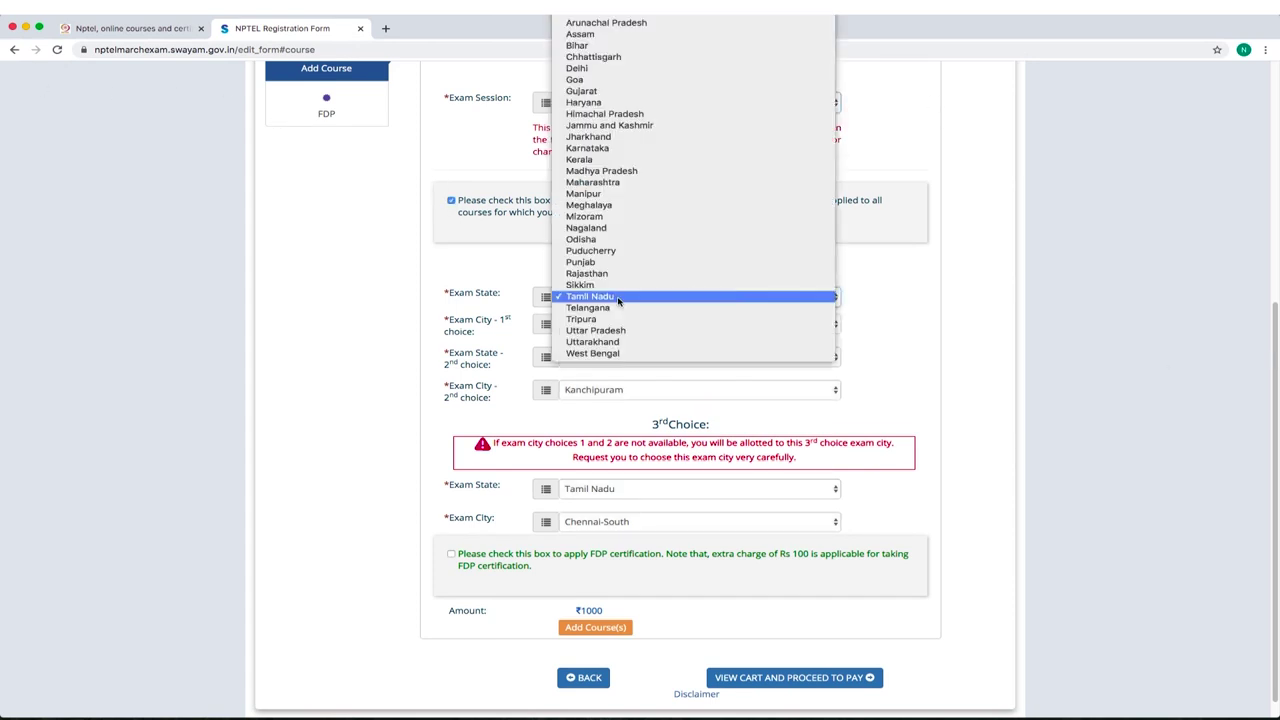
left_click(747, 294)
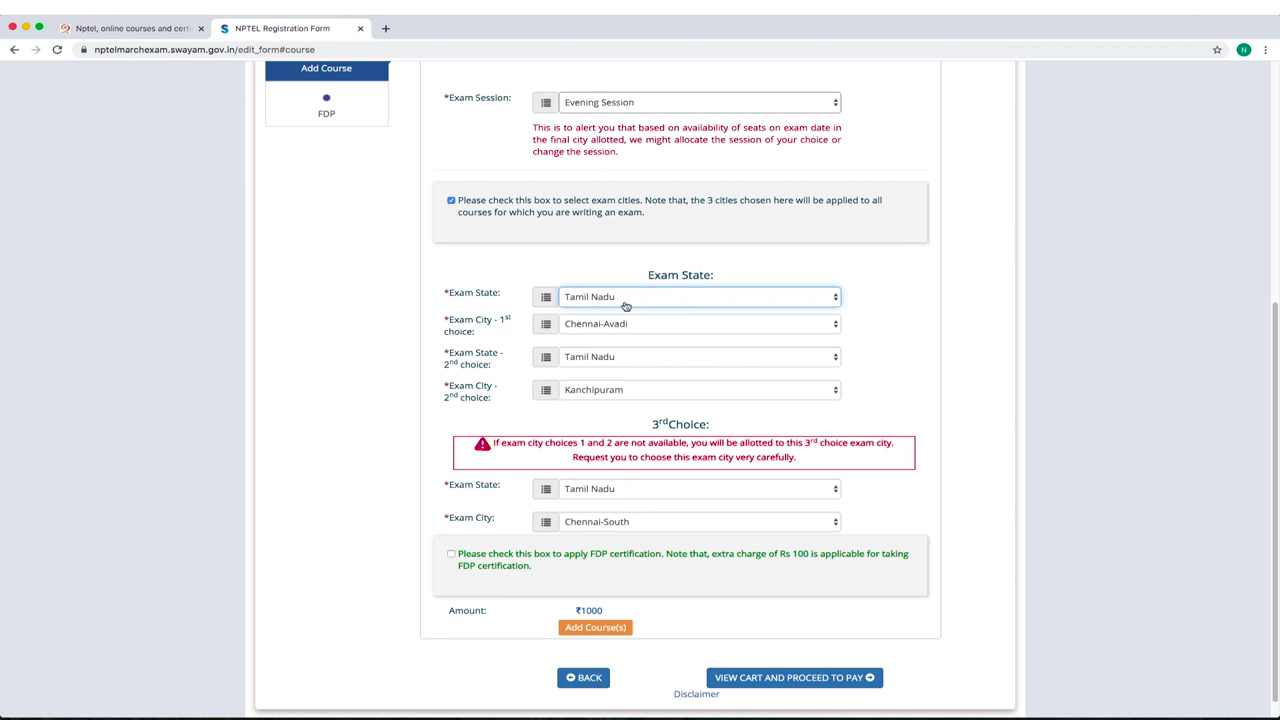
left_click(609, 326)
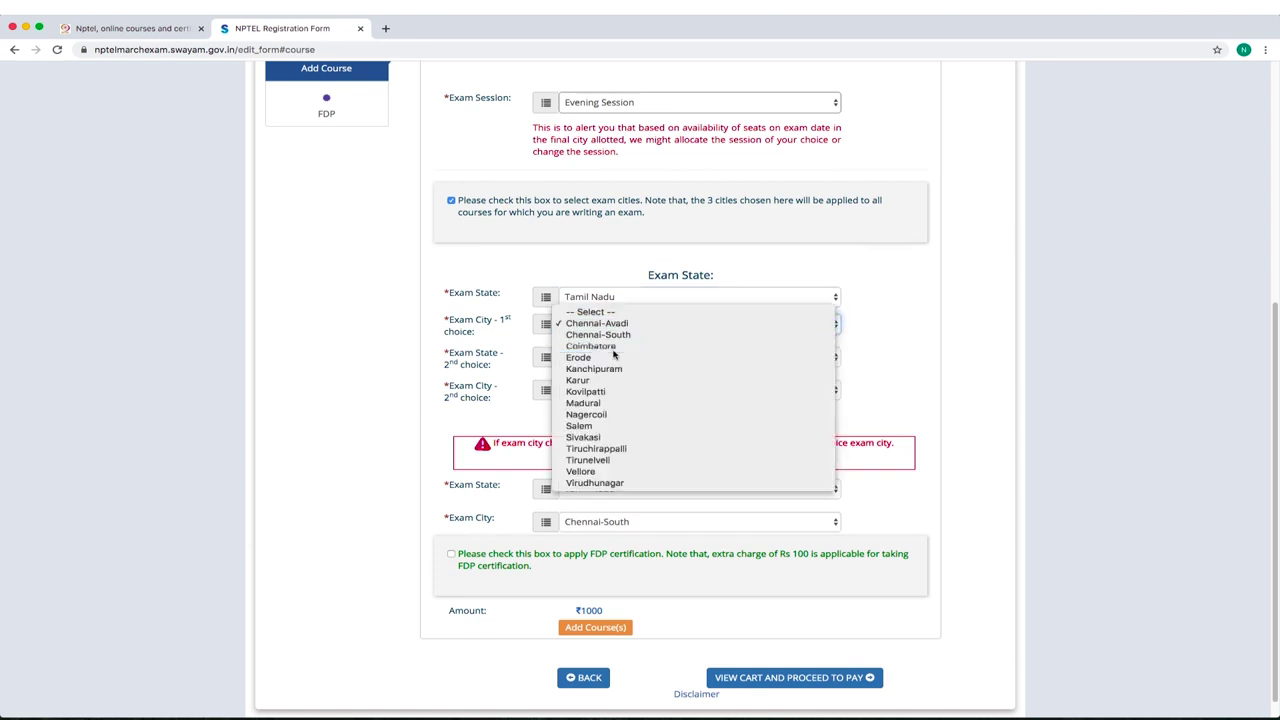
left_click(606, 346)
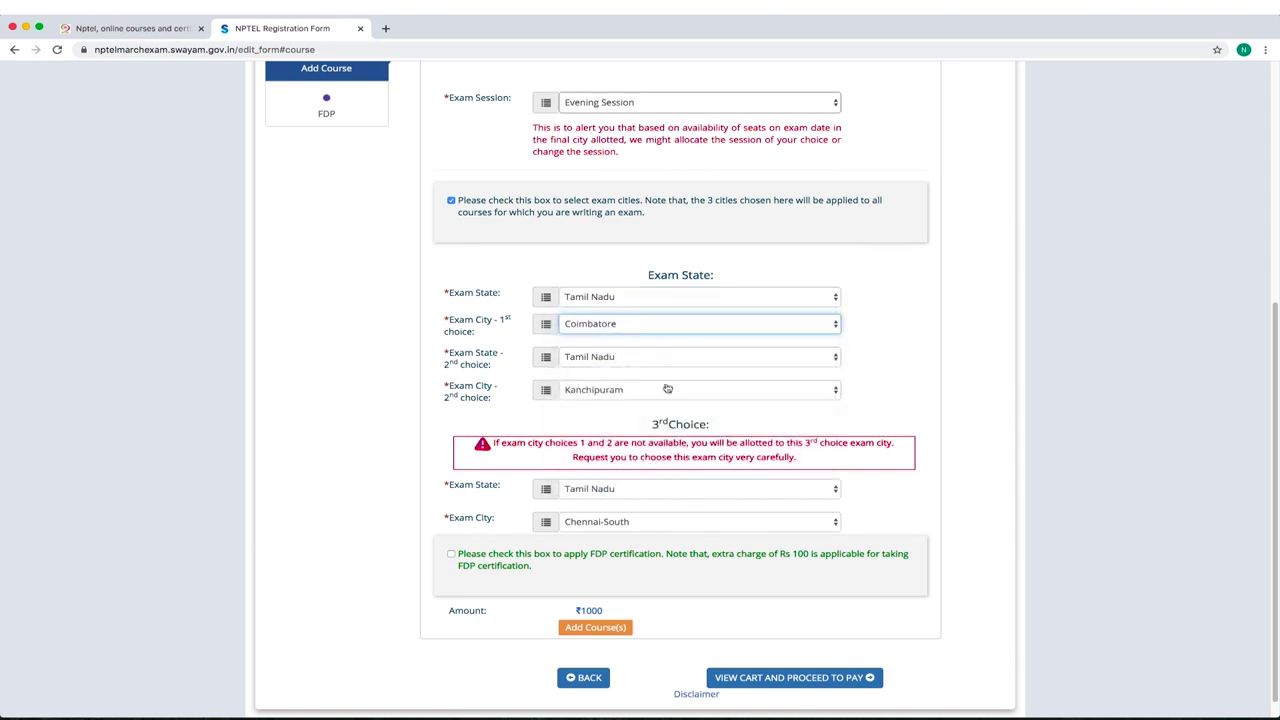
left_click(852, 374)
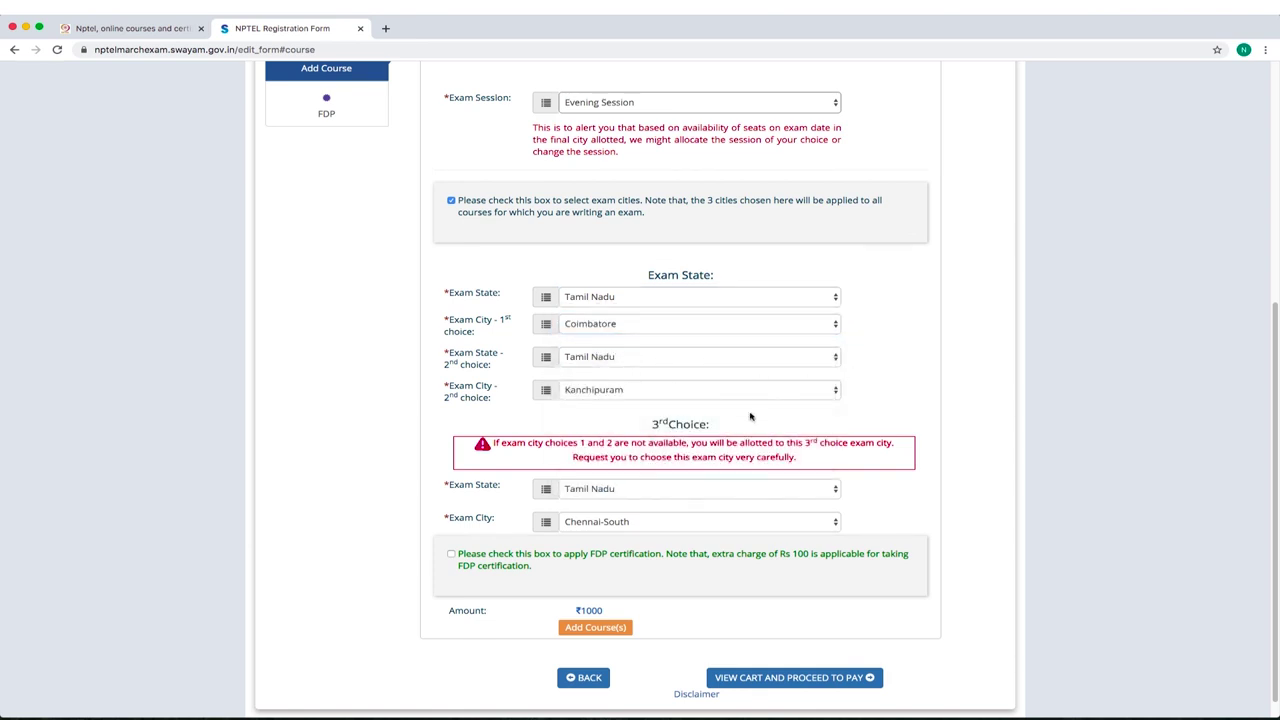
left_click(616, 524)
left_click(597, 568)
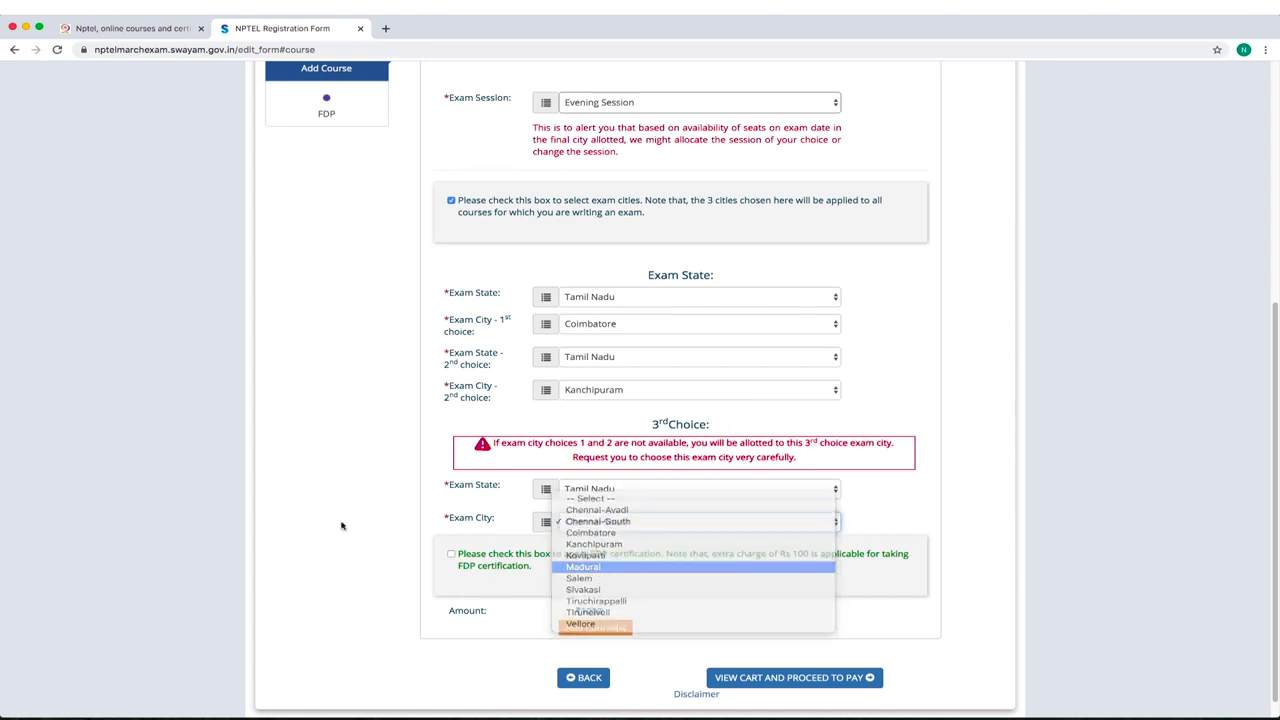
Add the Micro-Sensors course to the cart and go review the cart.
scroll(1274, 323, "down", 1)
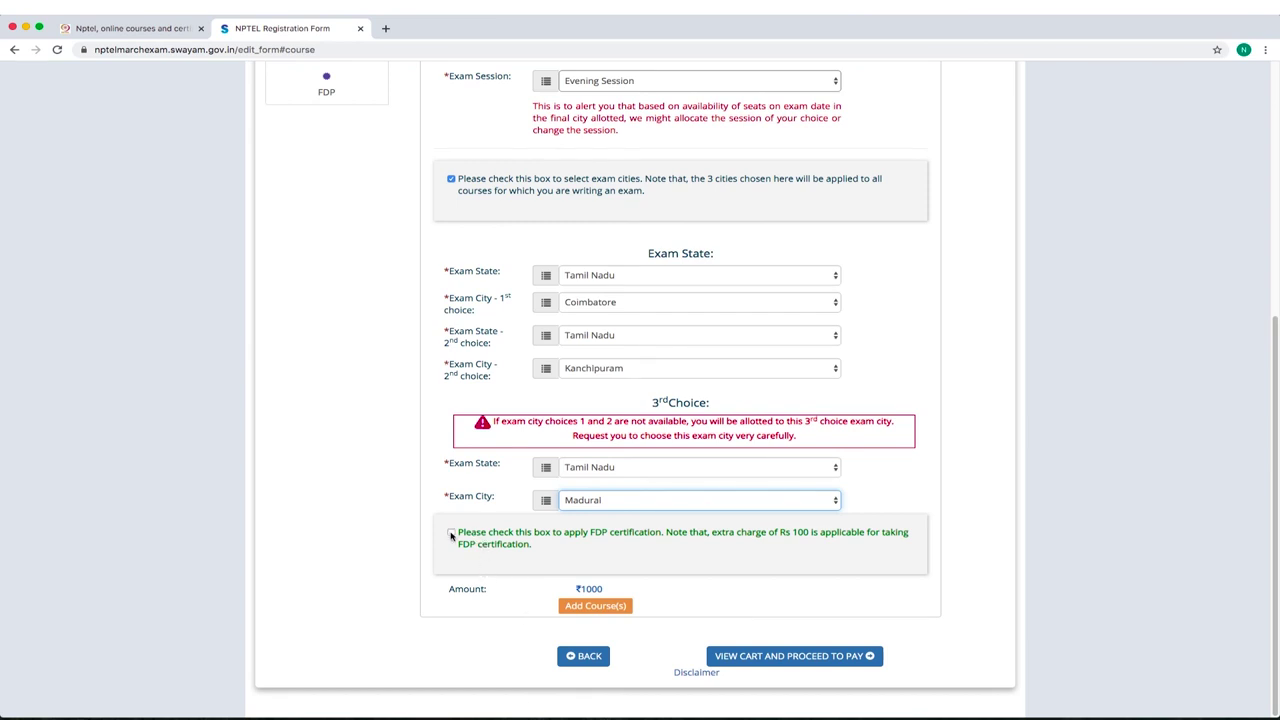
left_click(596, 607)
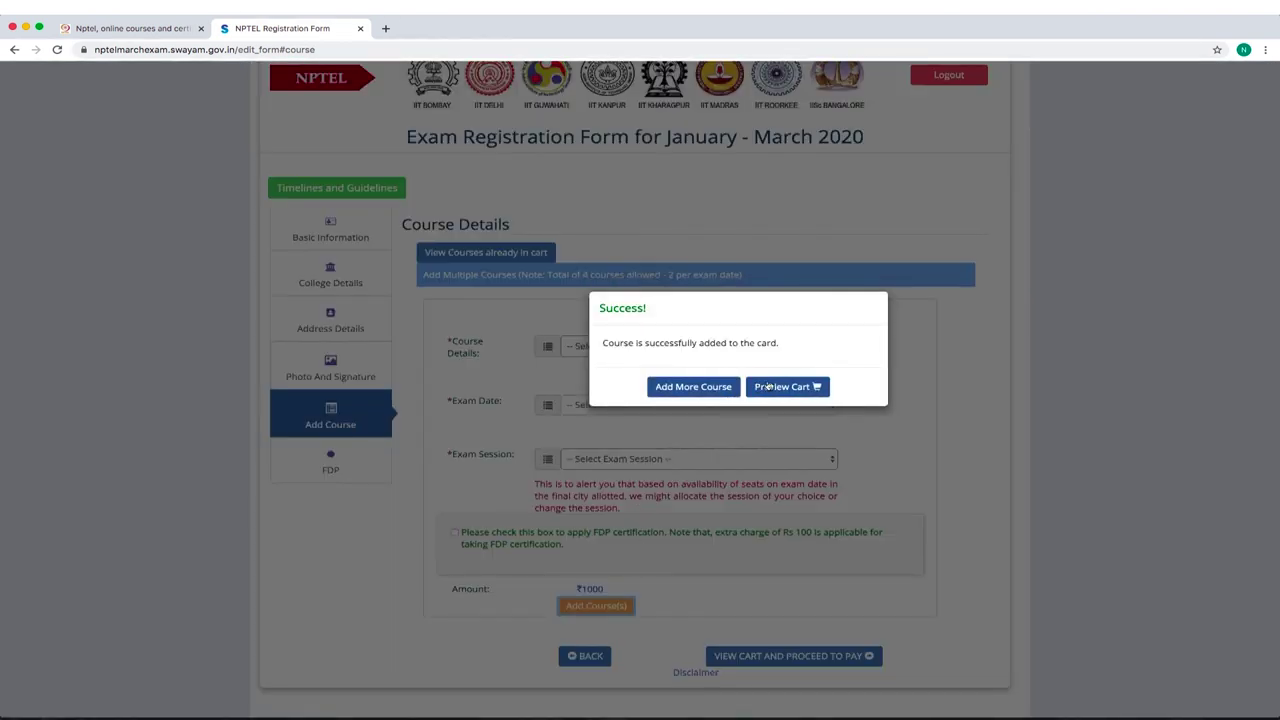
left_click(768, 386)
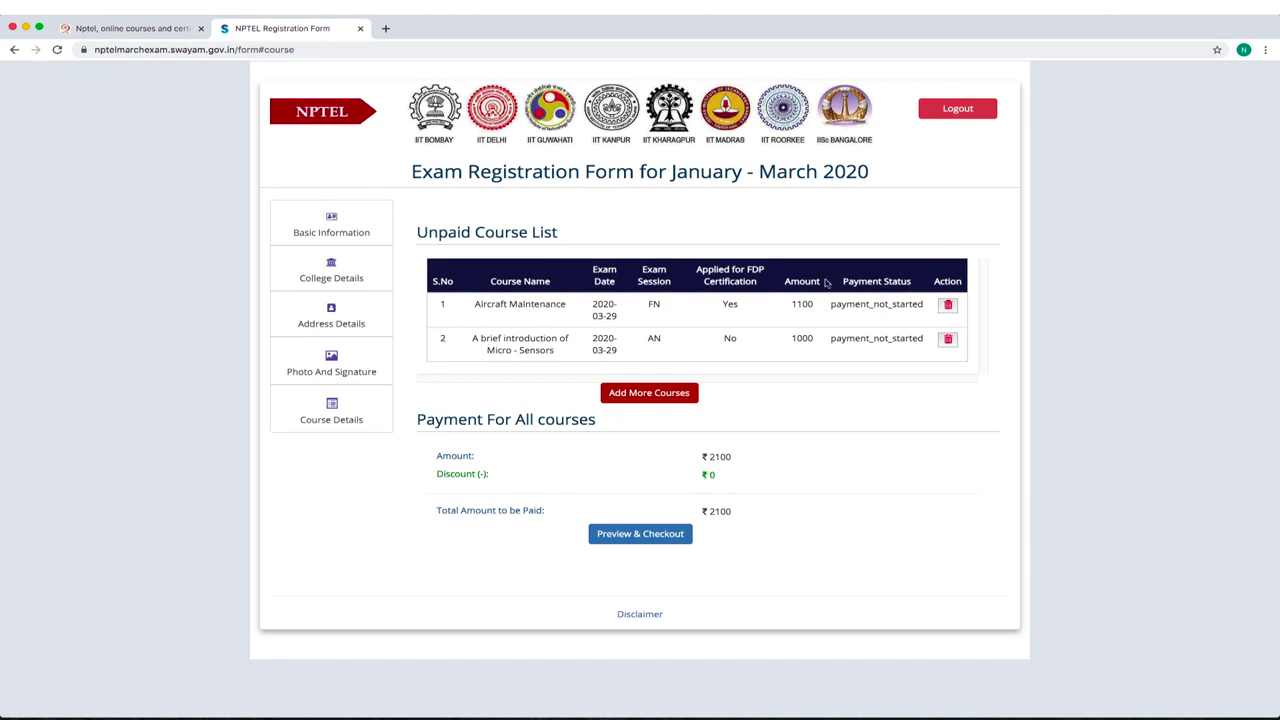
Delete Aircraft Maintenance from the cart, leaving ₹1000, and open the registration preview.
left_click(949, 307)
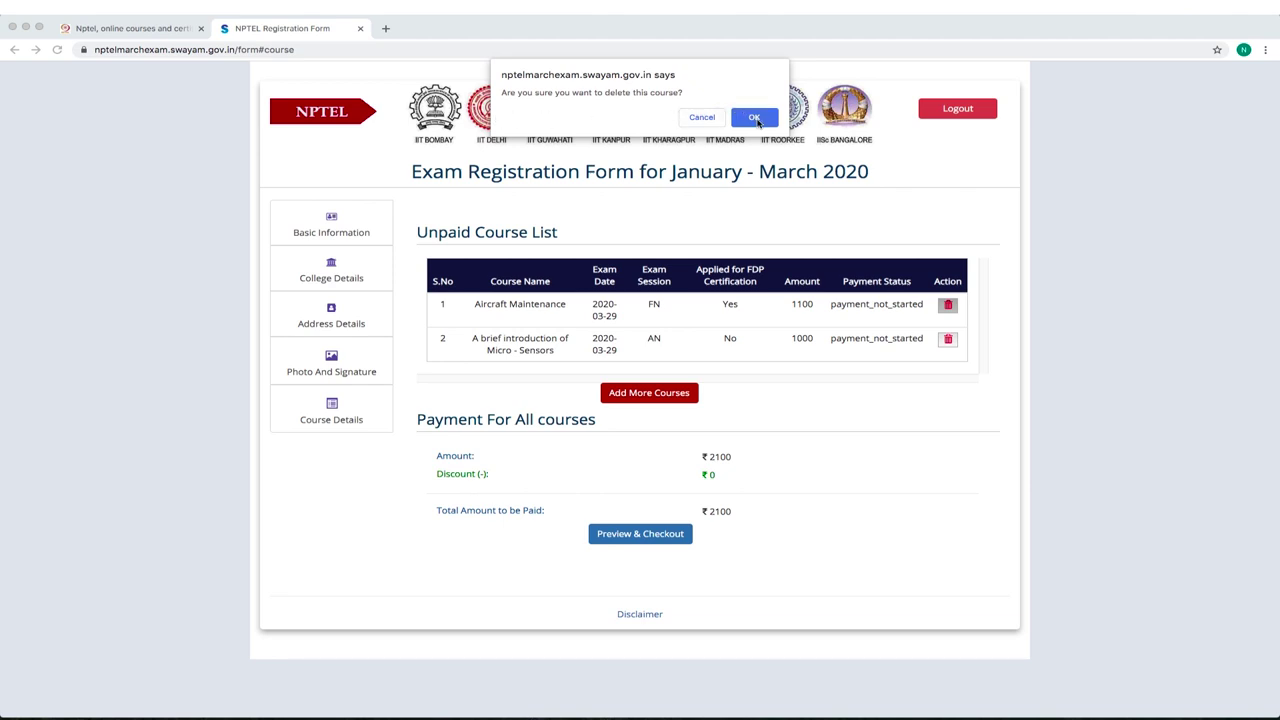
left_click(754, 118)
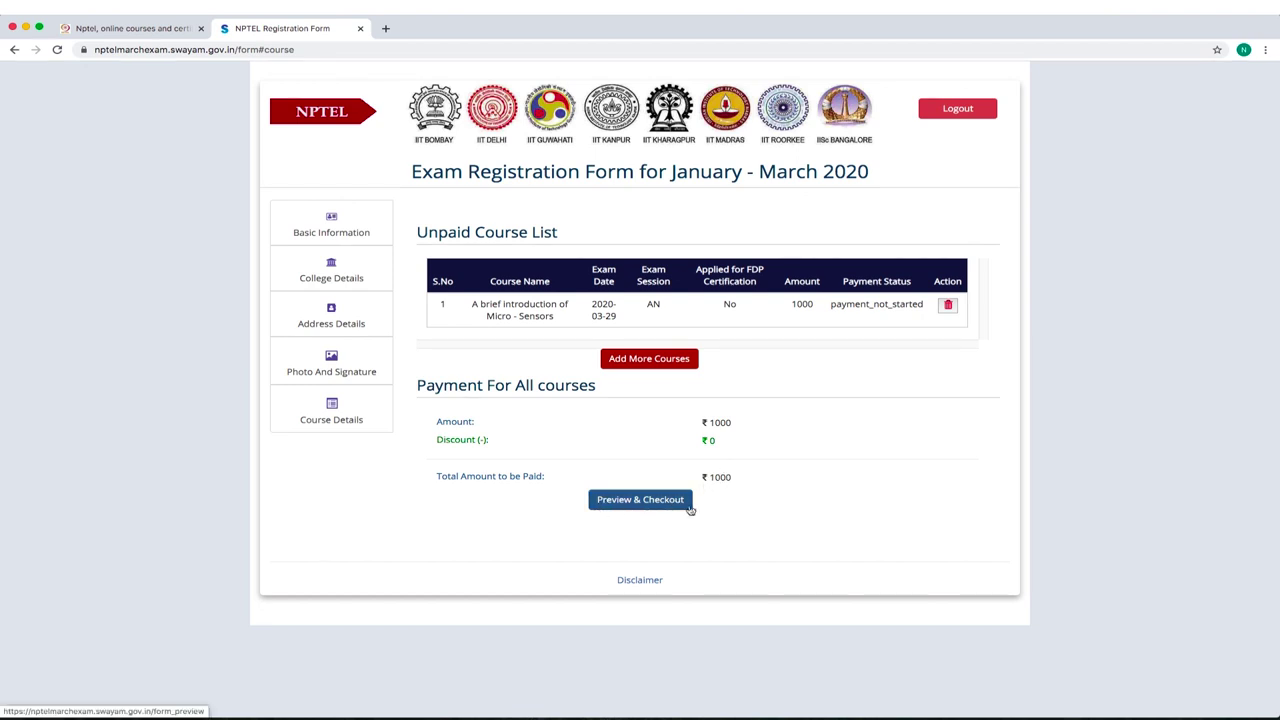
left_click(645, 503)
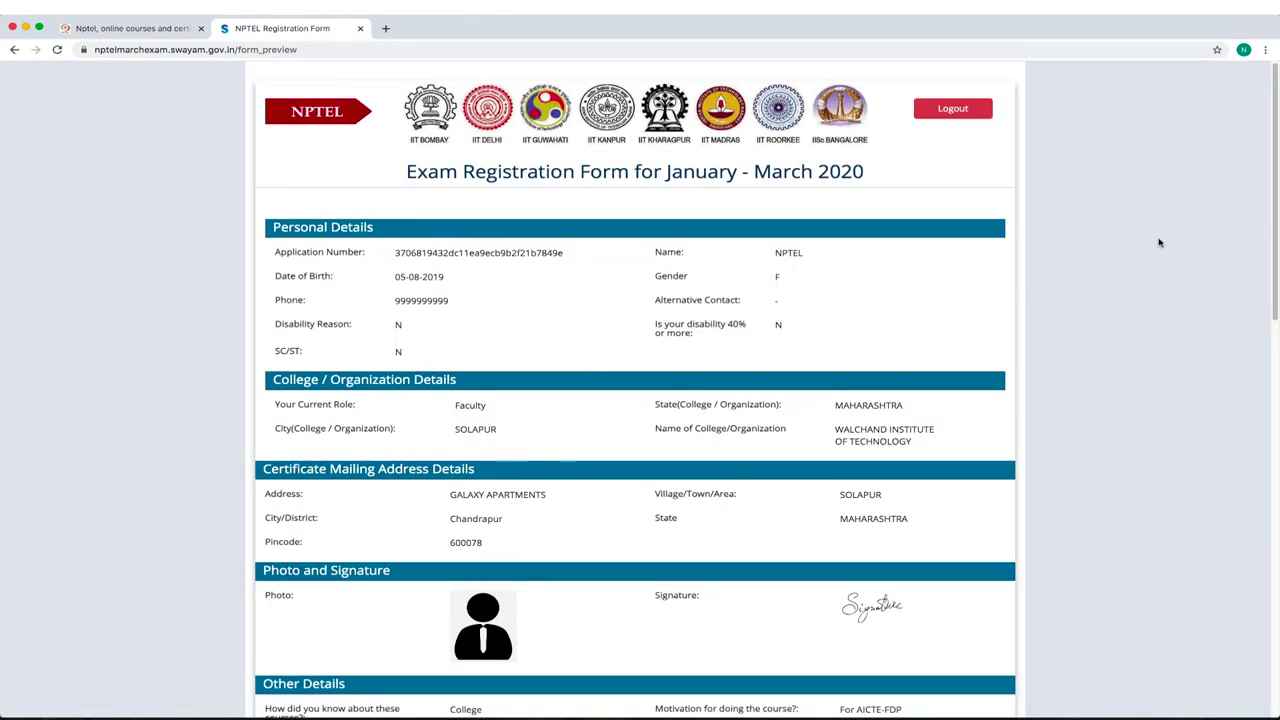
Scroll the registration preview down to the Payment Method and Declaration sections.
mouse_move(1276, 212)
left_mouse_down()
mouse_move(1276, 600)
mouse_move(1277, 195)
left_mouse_up()
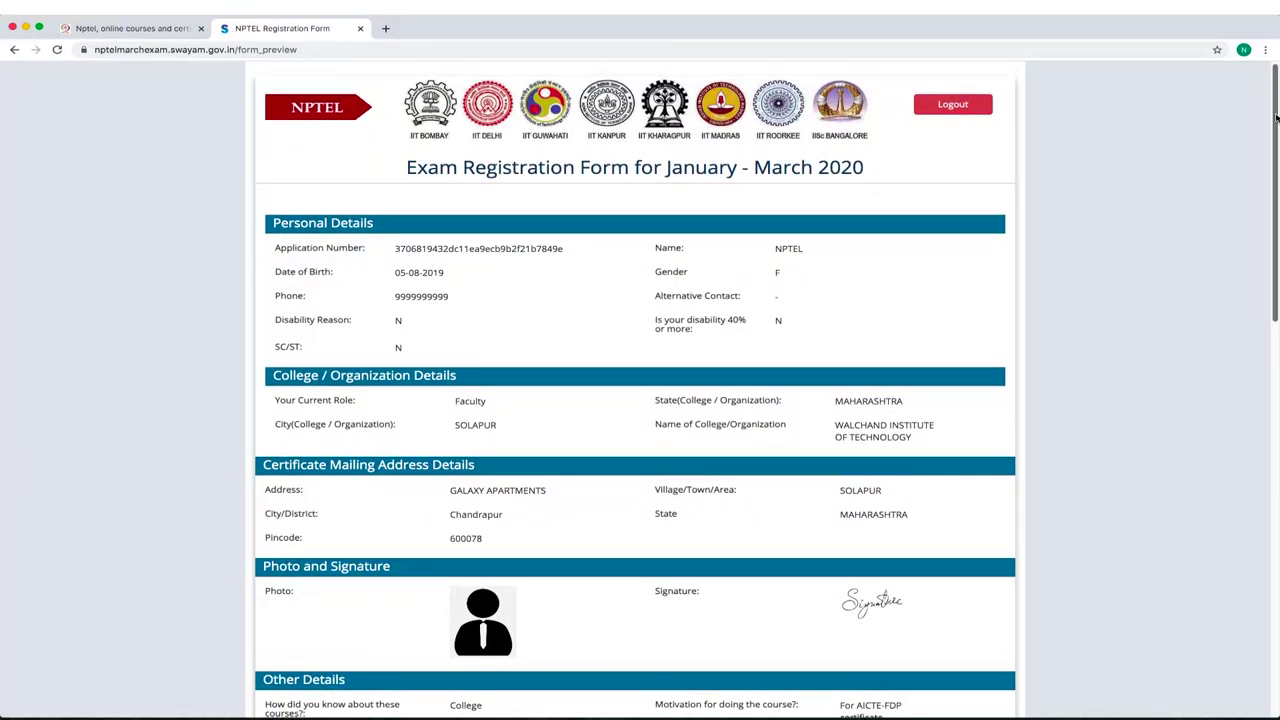
left_click_drag(1277, 97, 1272, 450)
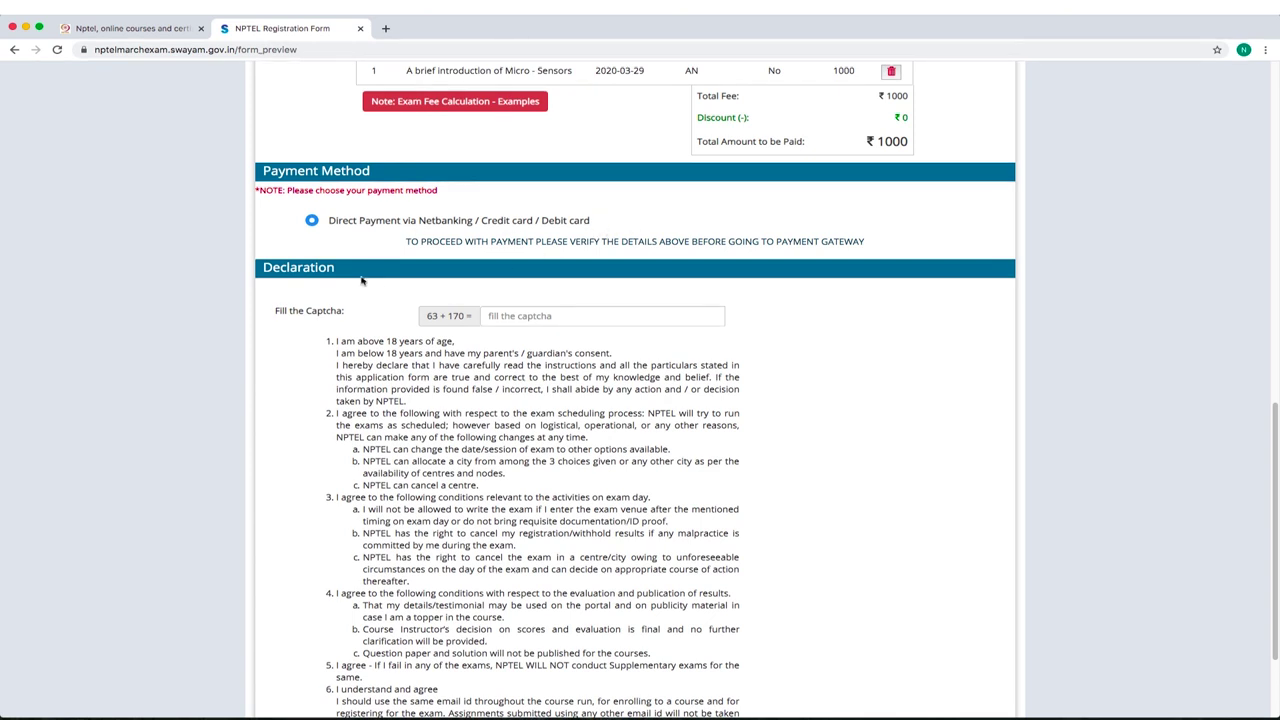
Enter 233 as the captcha sum, tick 'I Agree to all the above', and choose Pay Now.
left_click(505, 315)
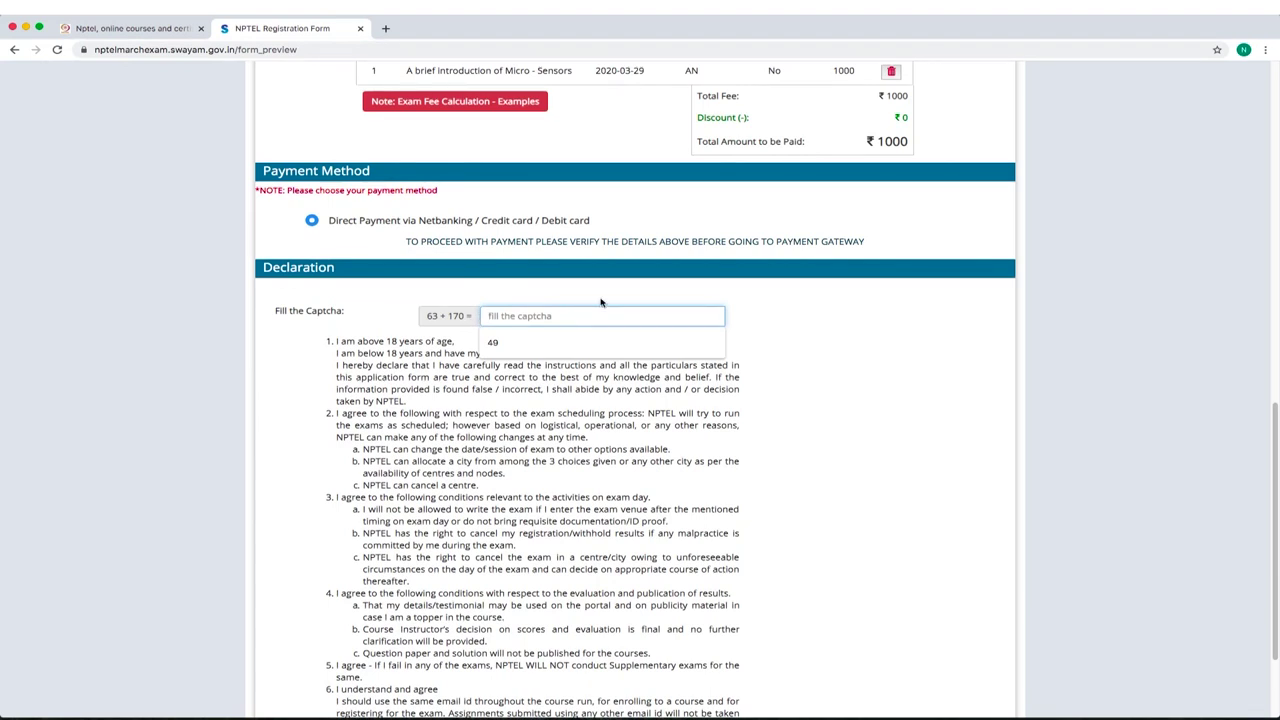
type("233")
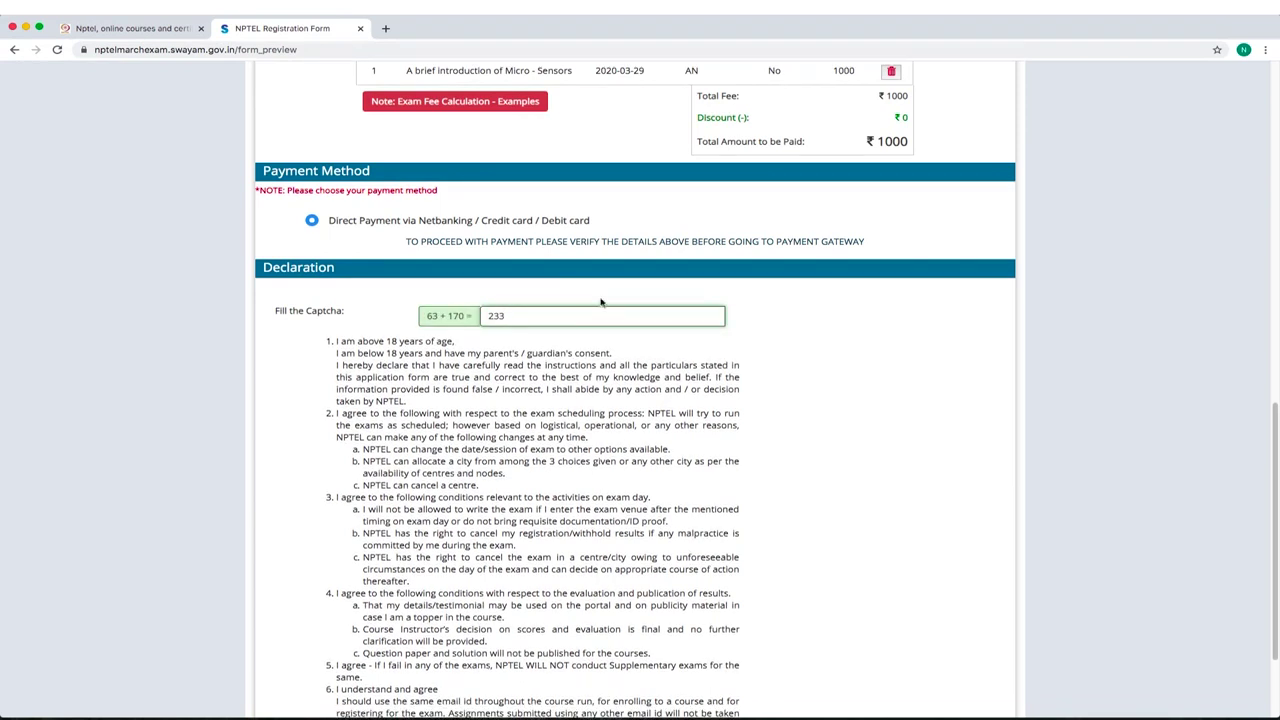
scroll(477, 412, "down", 1)
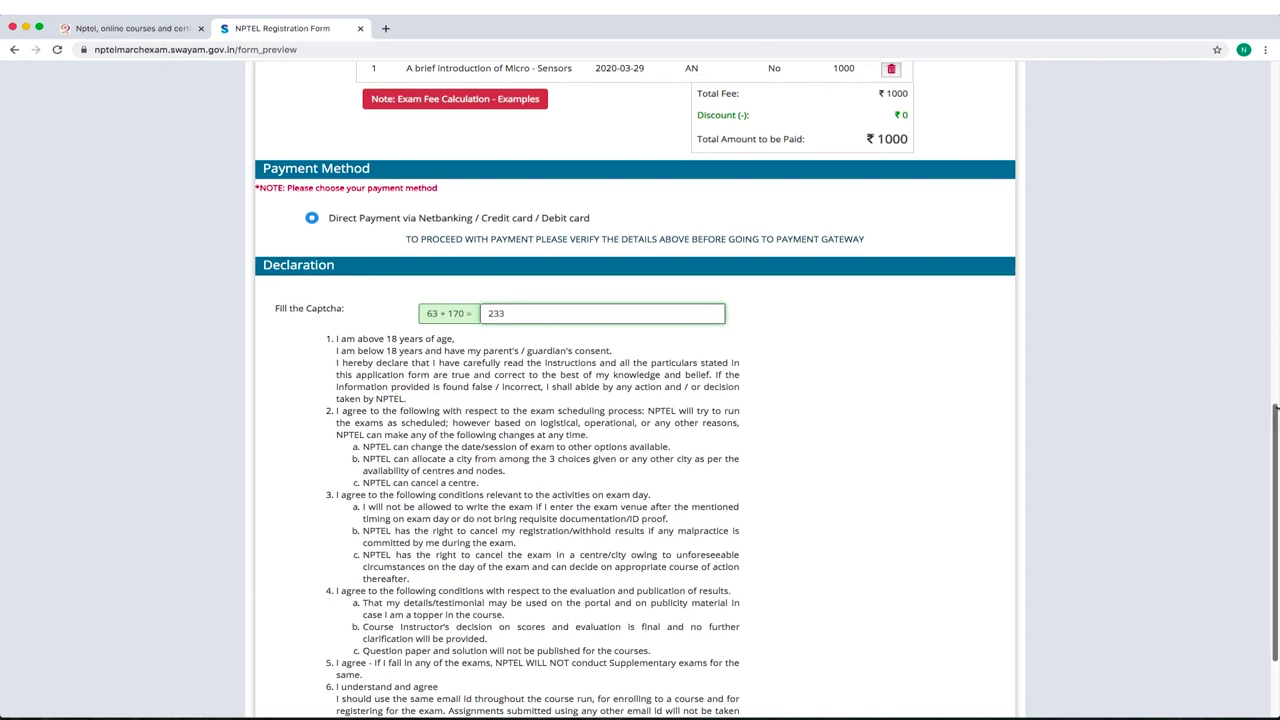
scroll(1275, 420, "down", 5)
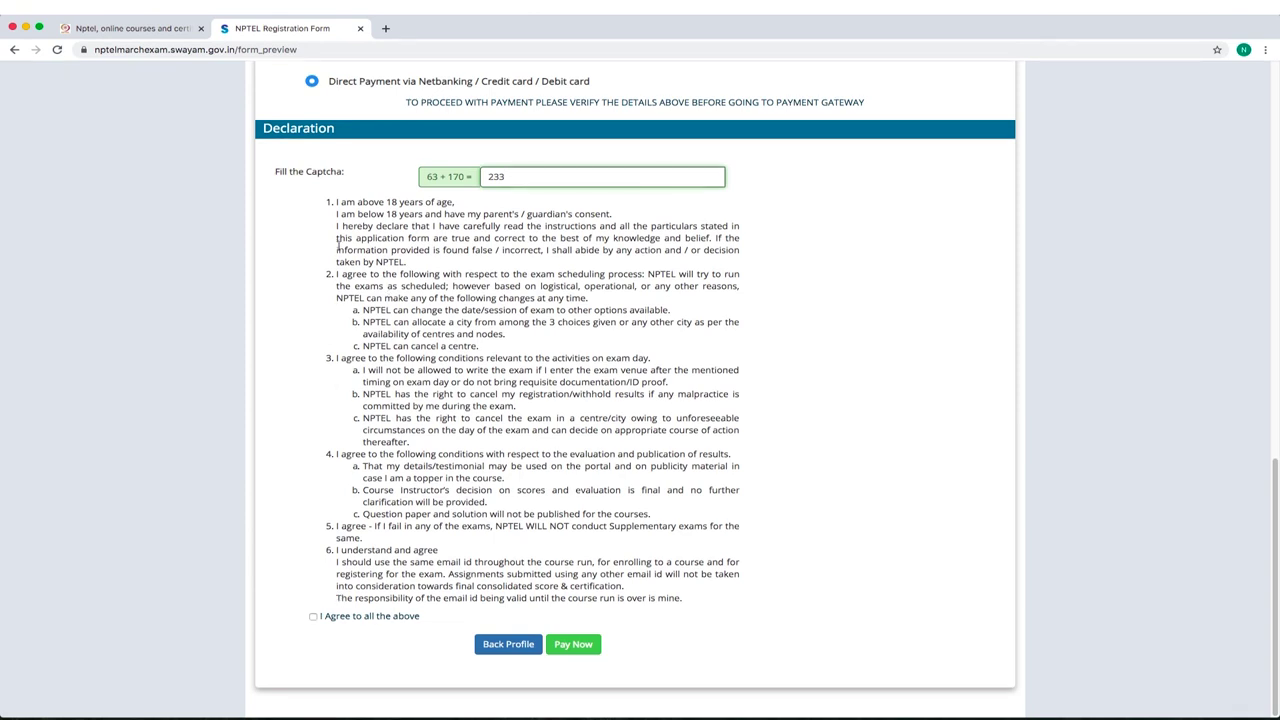
left_click(313, 616)
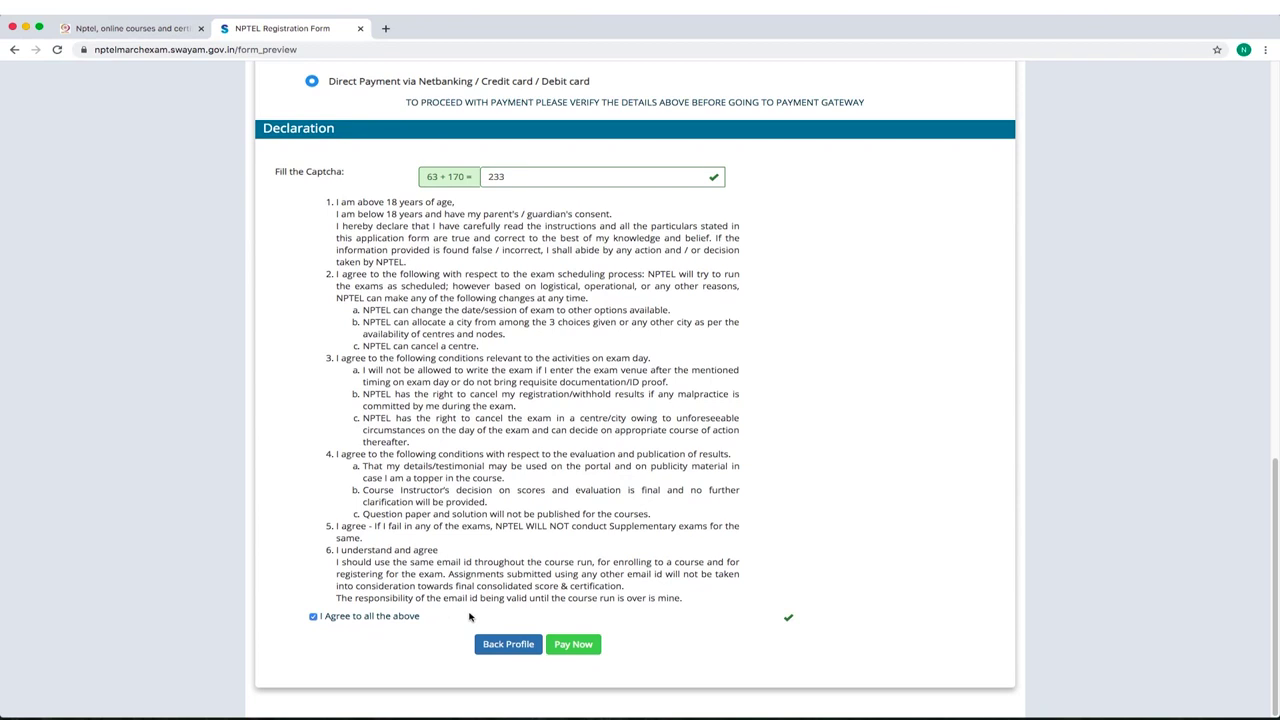
left_click(573, 645)
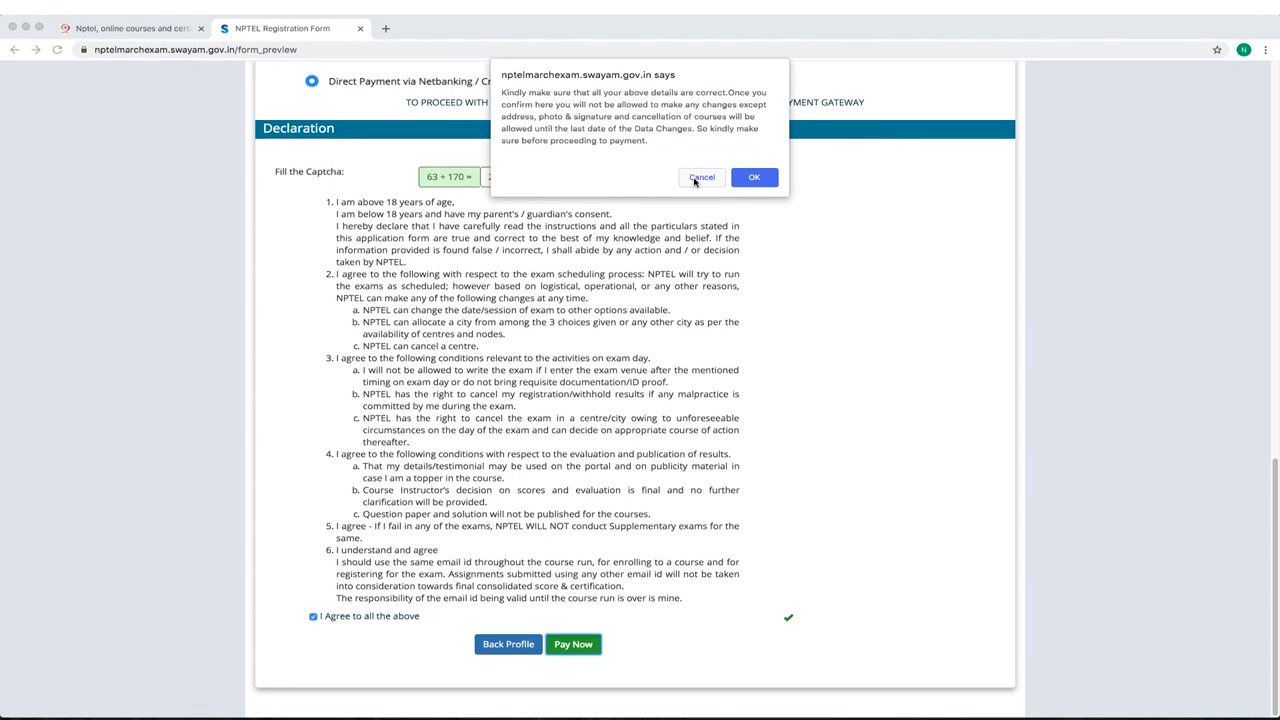
Confirm the details to reach the BillDesk ₹1000 card payment page, then cancel the payment.
left_click(754, 178)
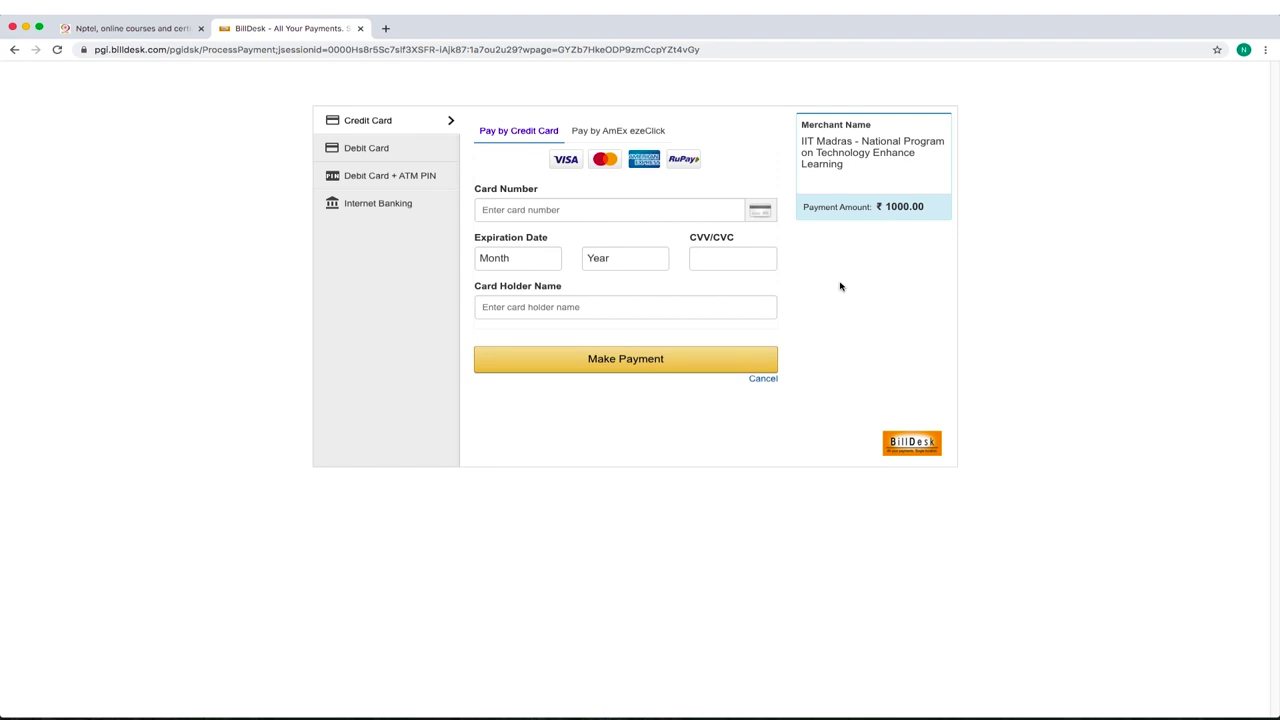
left_click(760, 380)
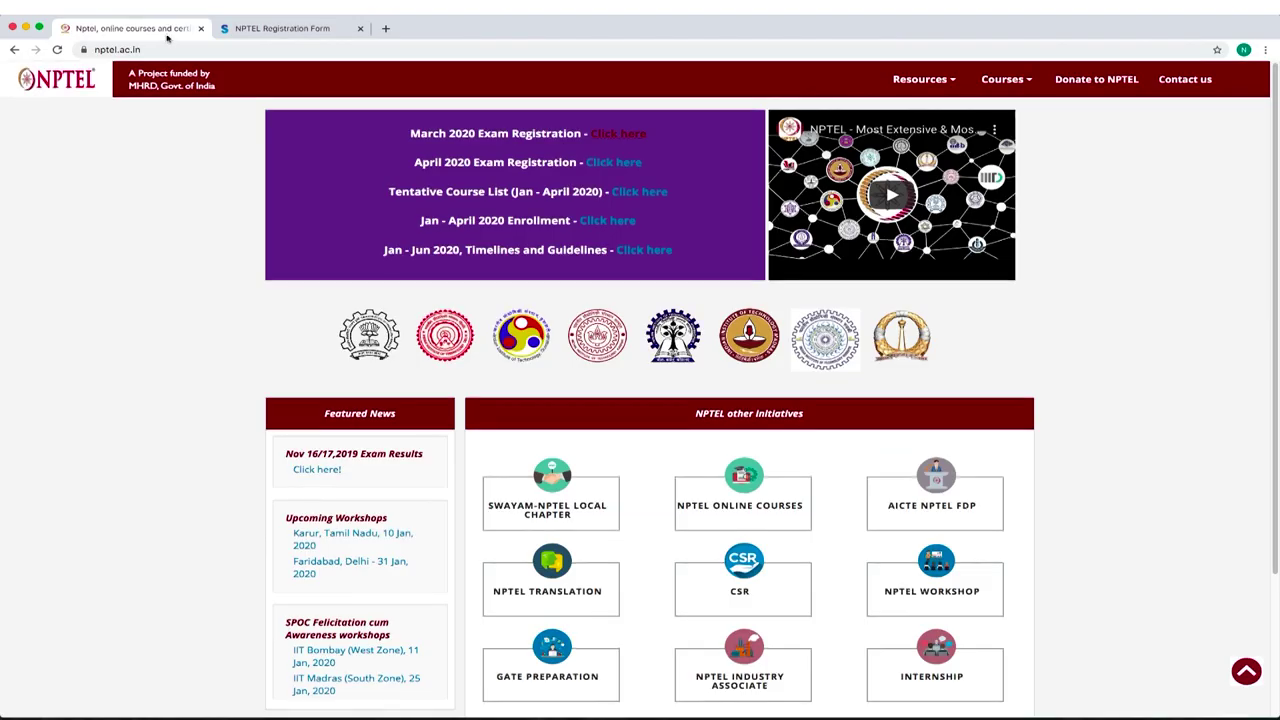
Switch to the first browser tab showing the nptel.ac.in home page.
left_click(160, 30)
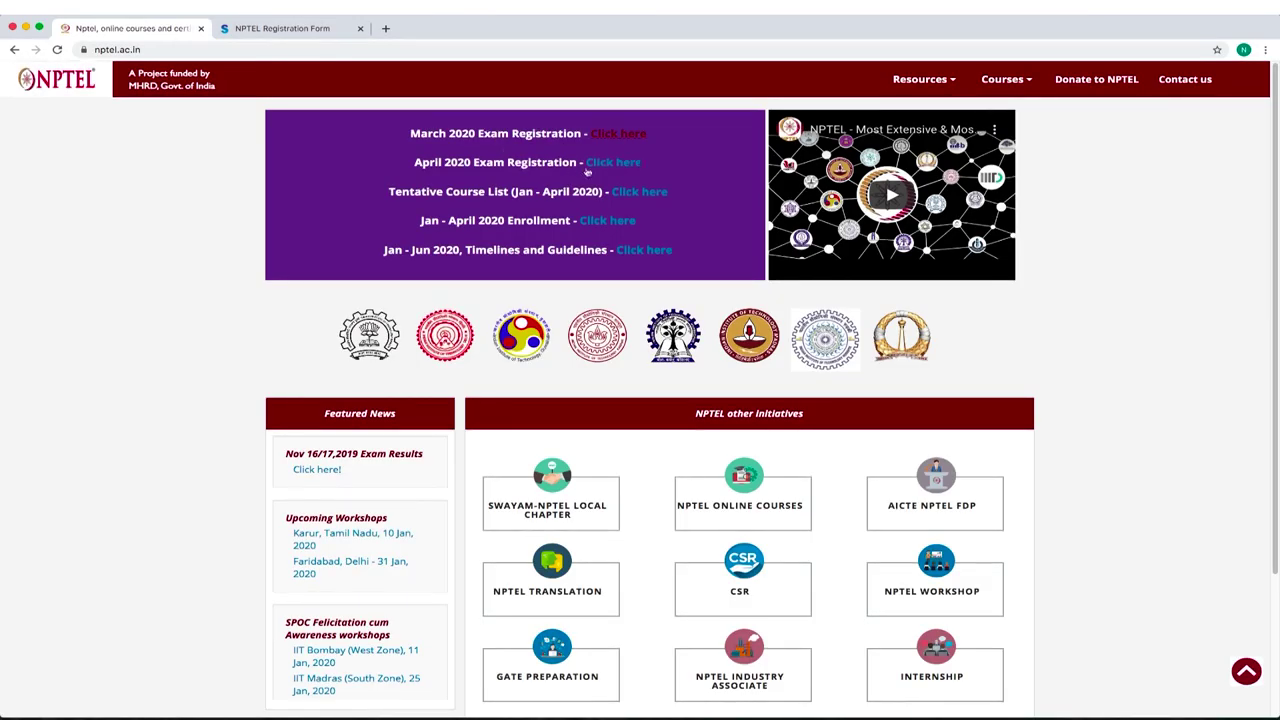